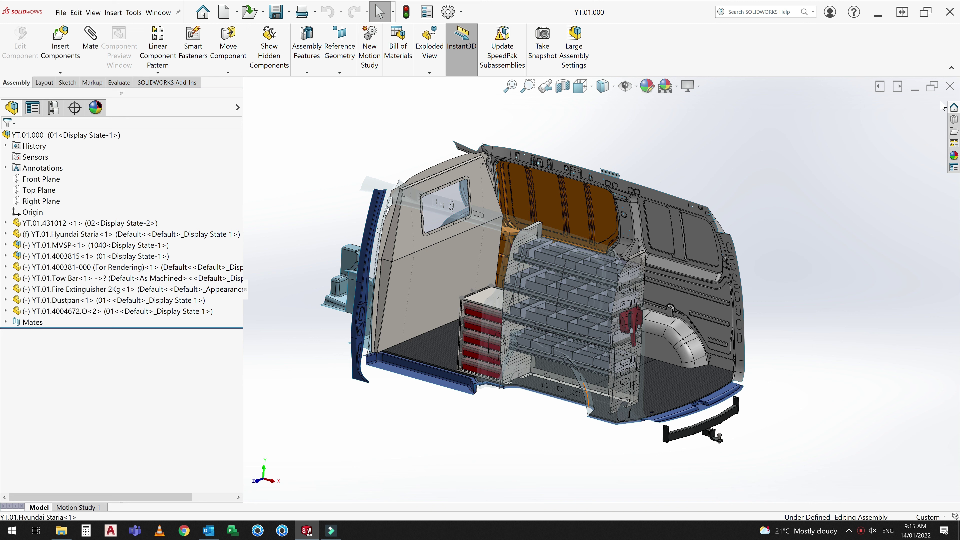
# Close the finished YT.01.000 van fit-out assembly document in SOLIDWORKS.
pyautogui.click(950, 86)
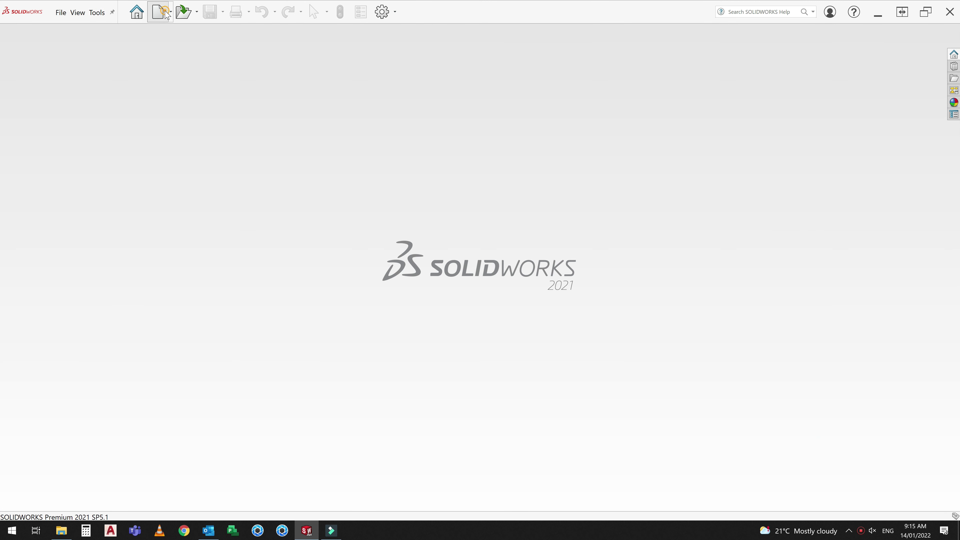
# Create a new assembly and place the YT.01.431012 floor board as its first component.
pyautogui.click(166, 14)
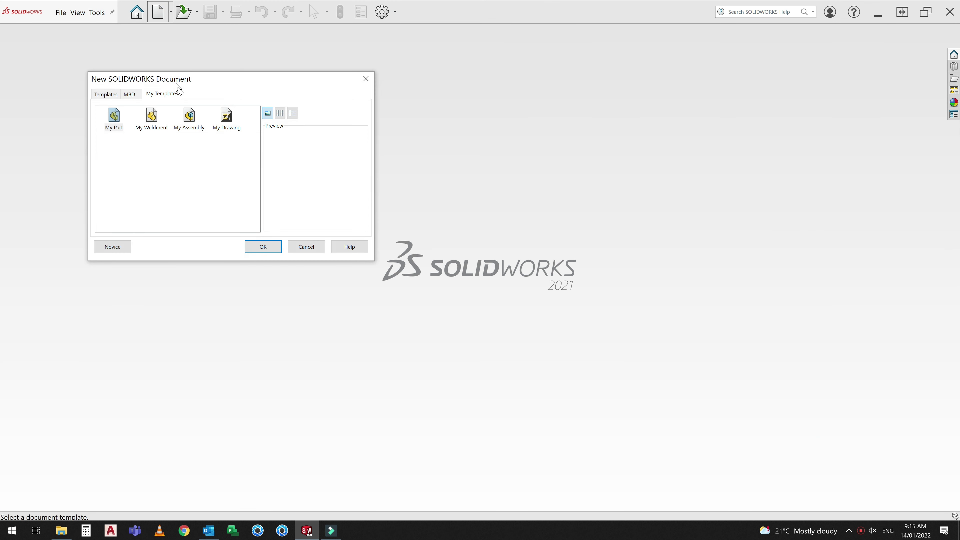
pyautogui.doubleClick(189, 120)
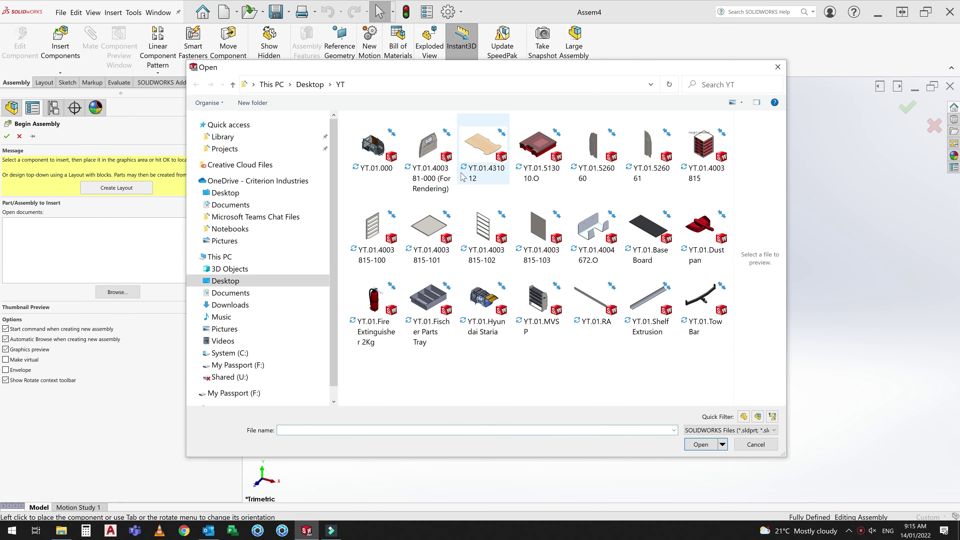
pyautogui.click(471, 159)
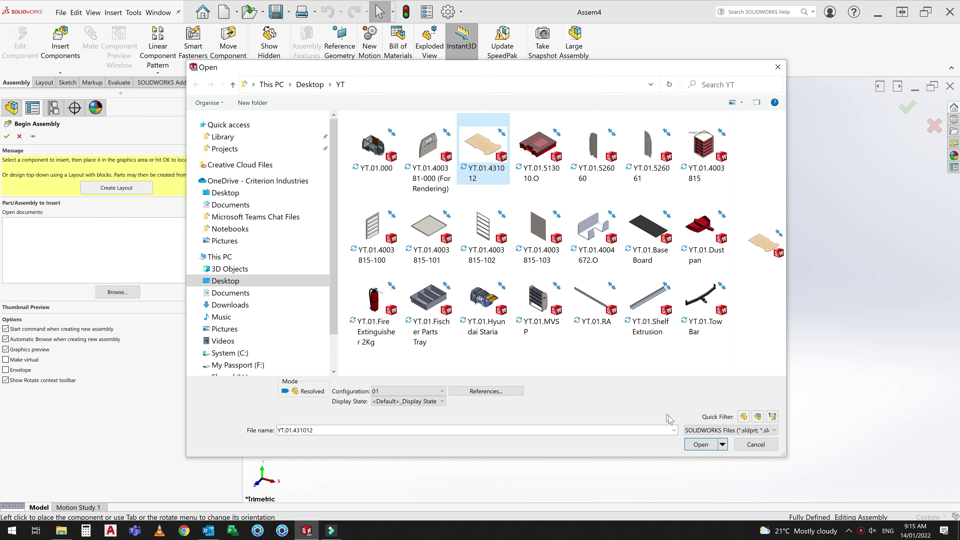
pyautogui.click(700, 444)
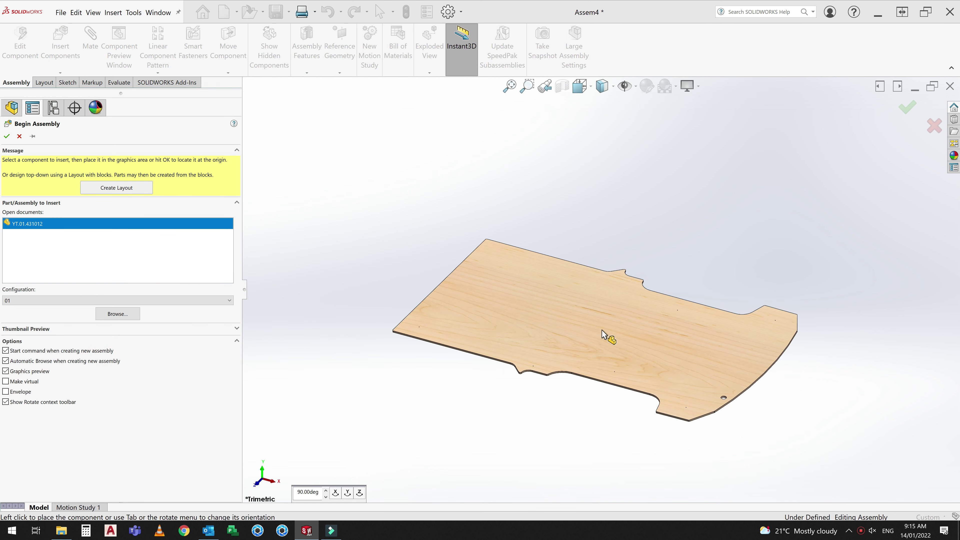
pyautogui.click(602, 333)
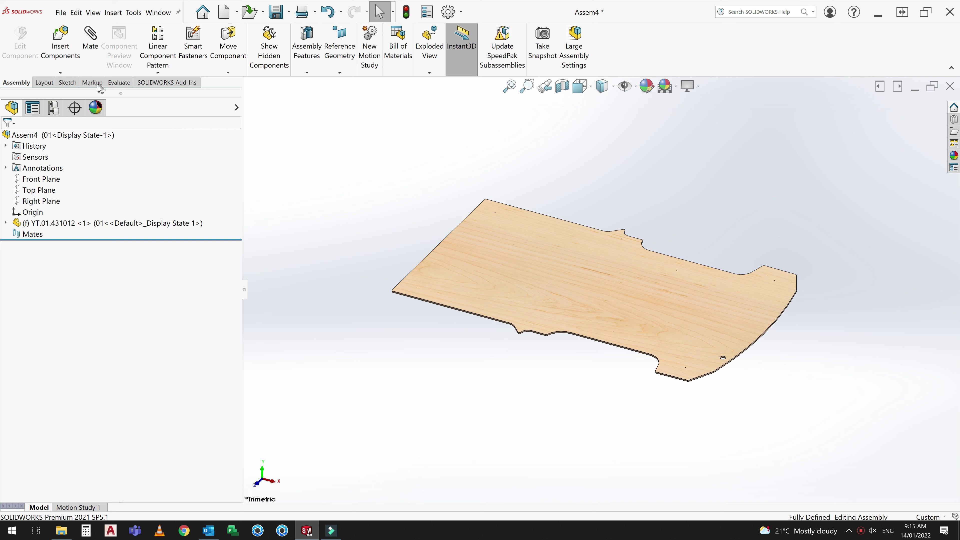
# Float the floor board and mate its Front Plane coincident to the assembly Front Plane.
pyautogui.rightClick(38, 223)
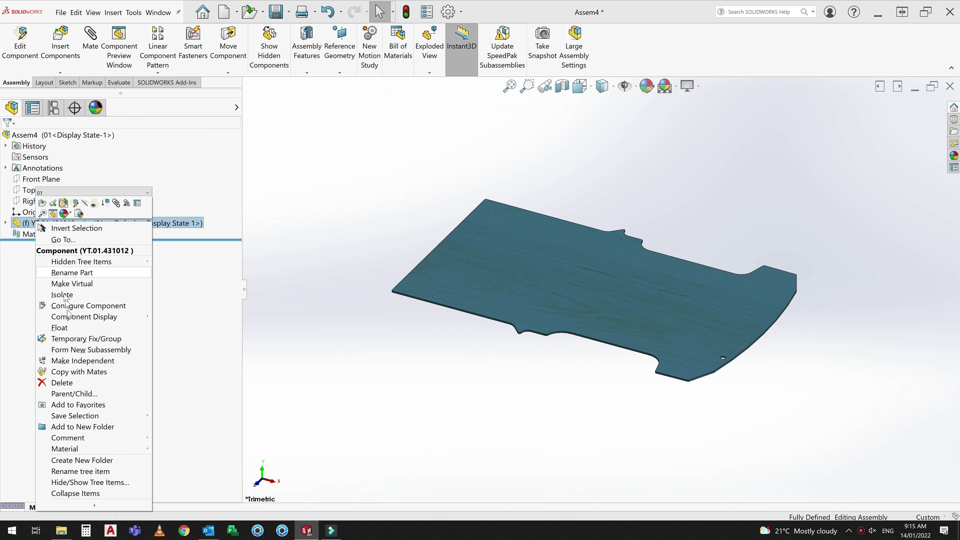
pyautogui.click(59, 327)
pyautogui.click(5, 223)
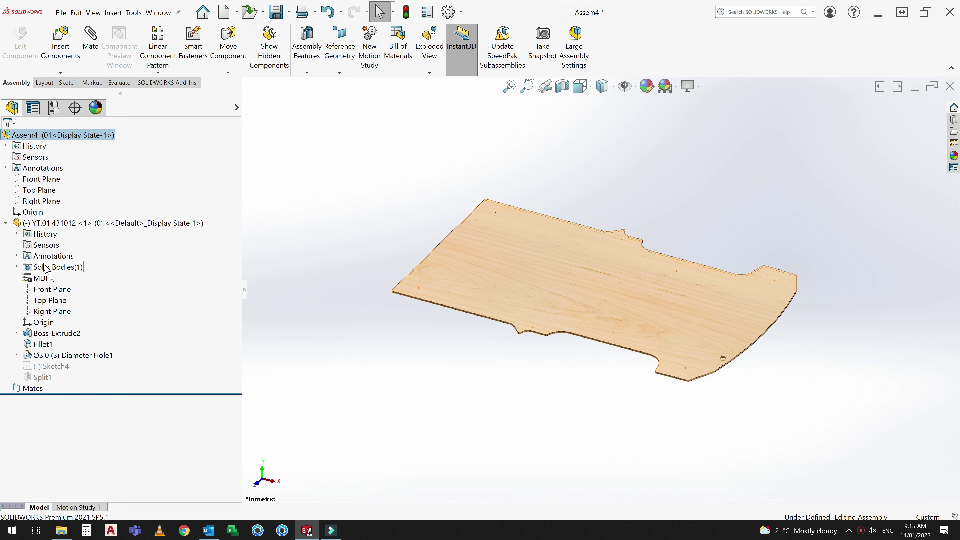
pyautogui.click(52, 289)
pyautogui.keyDown('ctrl'); pyautogui.click(38, 179); pyautogui.keyUp('ctrl')
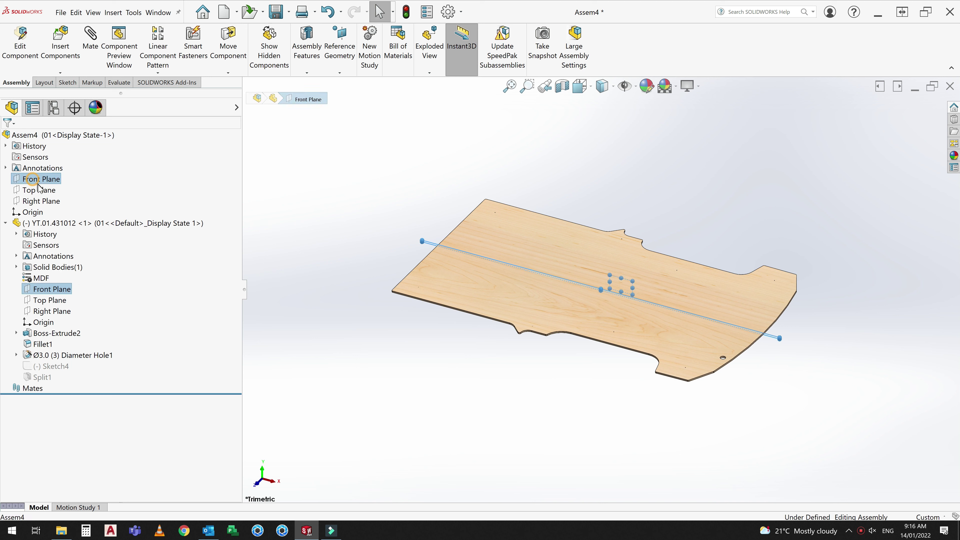
pyautogui.click(40, 185)
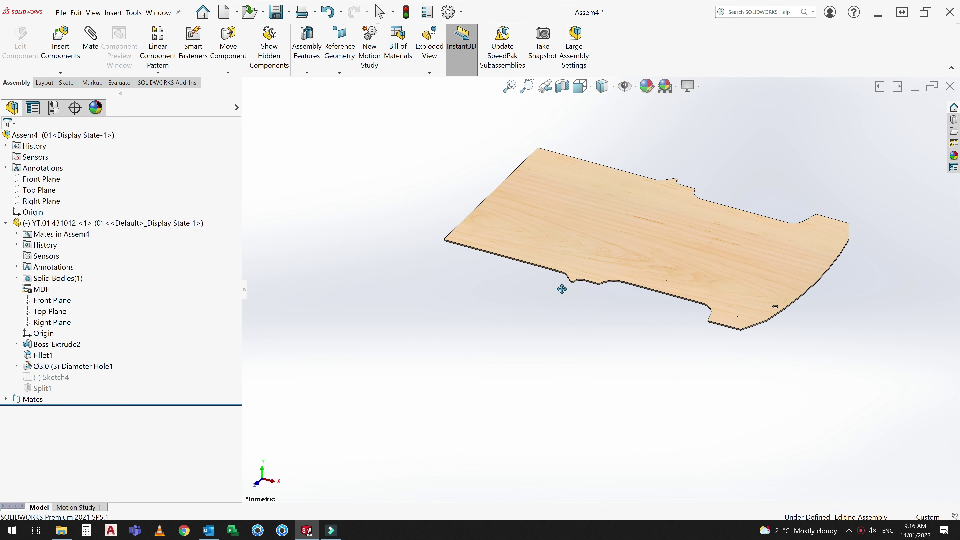
# Mate the board's Top and Right Planes to the assembly's, leaving it fully defined.
pyautogui.click(39, 190)
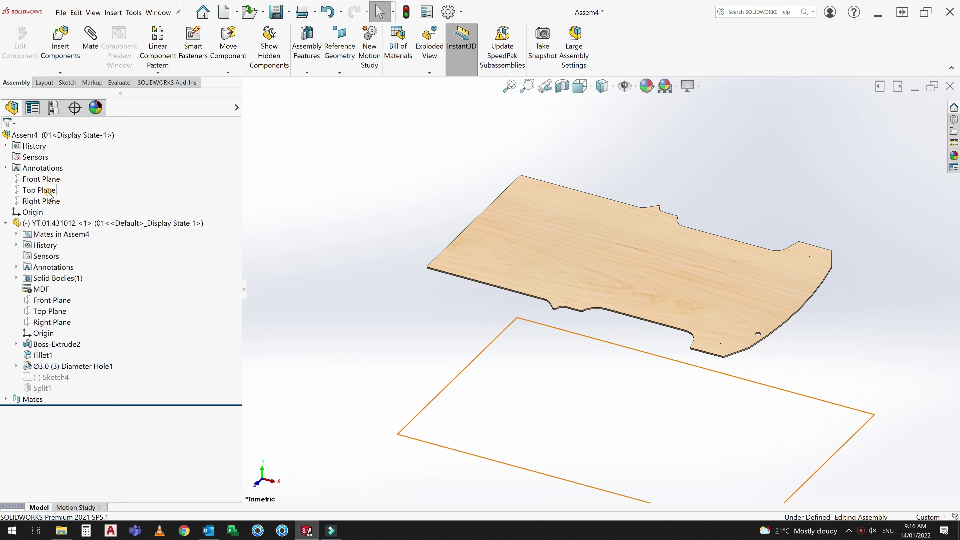
pyautogui.keyDown('ctrl'); pyautogui.click(50, 310); pyautogui.keyUp('ctrl')
pyautogui.click(58, 328)
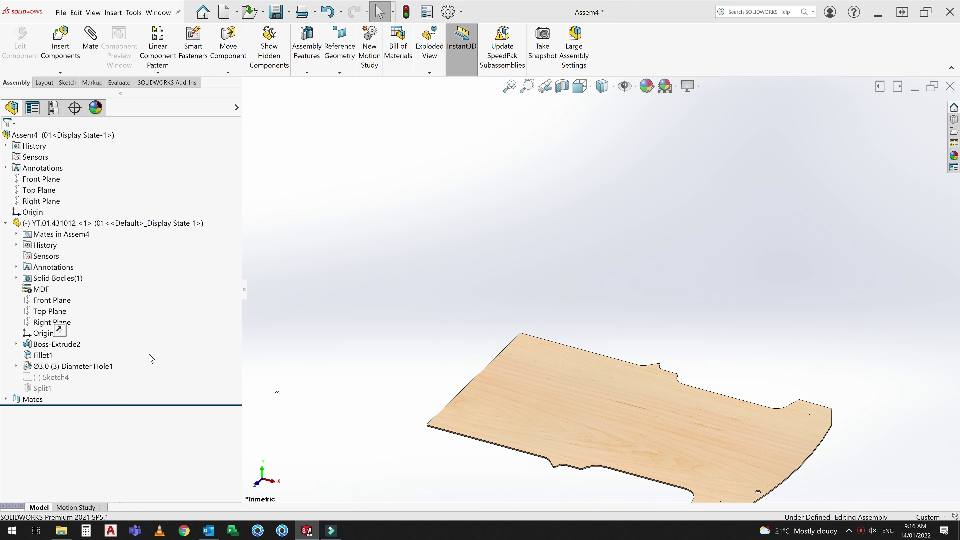
pyautogui.click(66, 325)
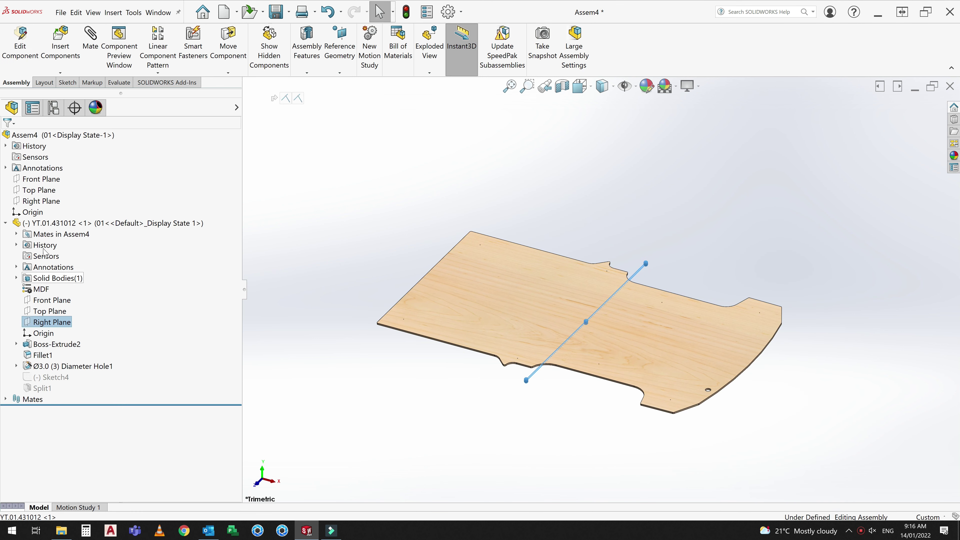
pyautogui.keyDown('ctrl'); pyautogui.click(32, 201); pyautogui.keyUp('ctrl')
pyautogui.click(40, 216)
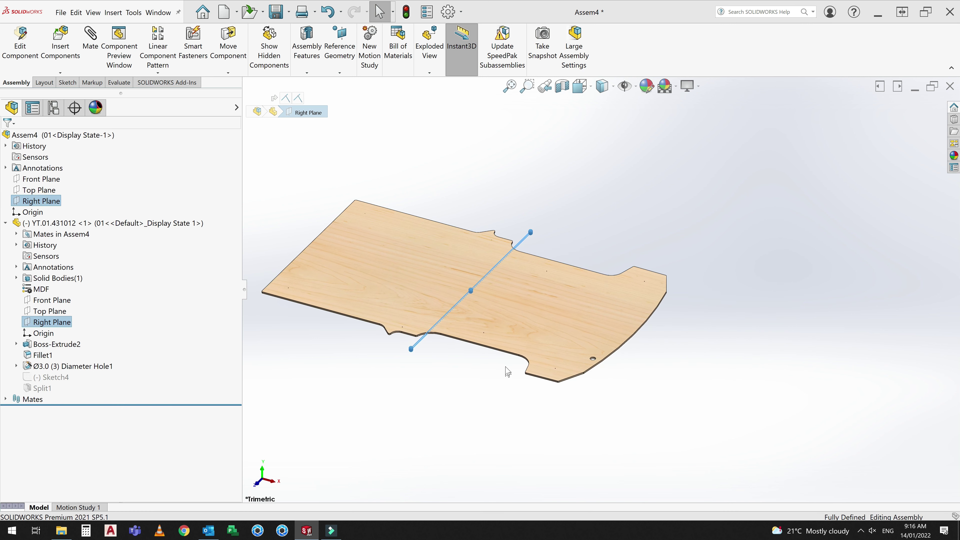
pyautogui.click(487, 298)
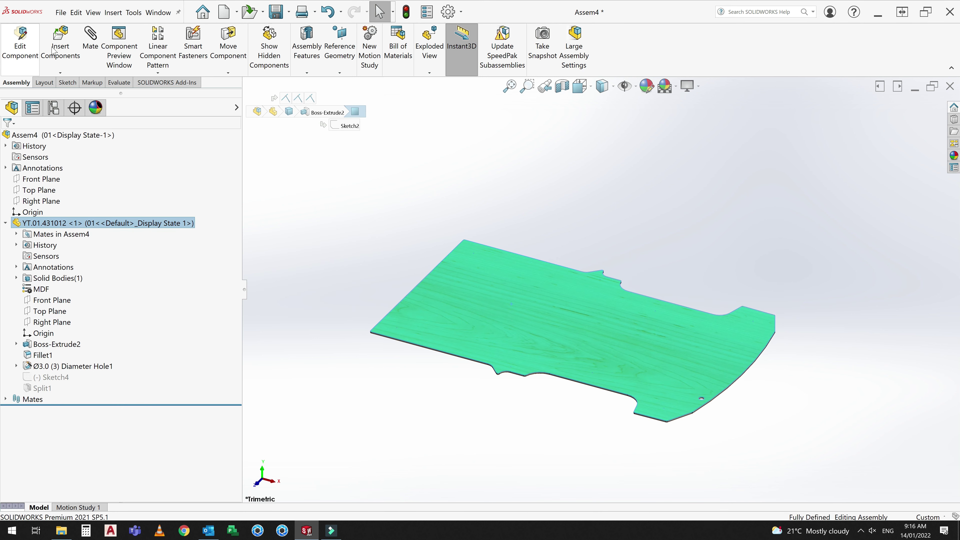
pyautogui.click(61, 45)
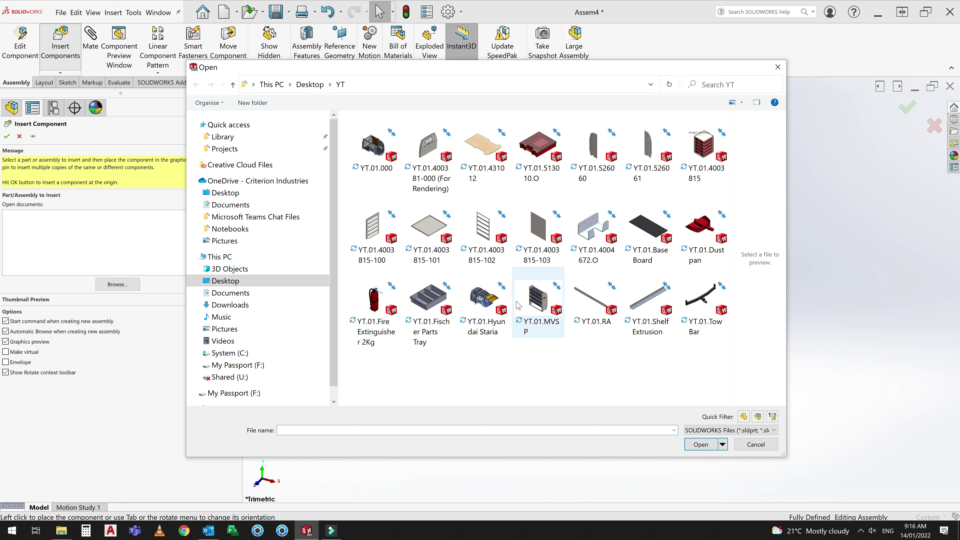
# Insert the YT.01.Hyundai Staria van body beside the floor board.
pyautogui.click(487, 302)
pyautogui.click(700, 444)
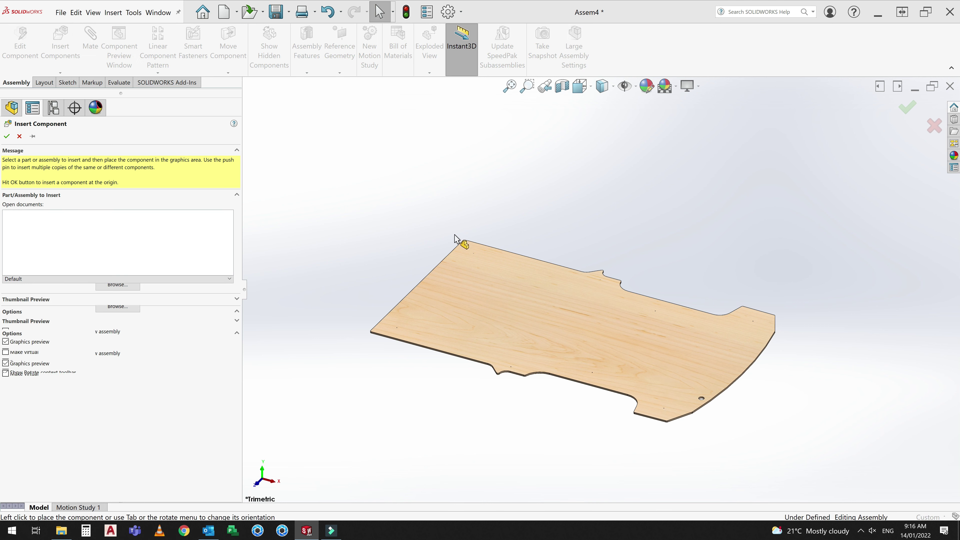
pyautogui.click(435, 230)
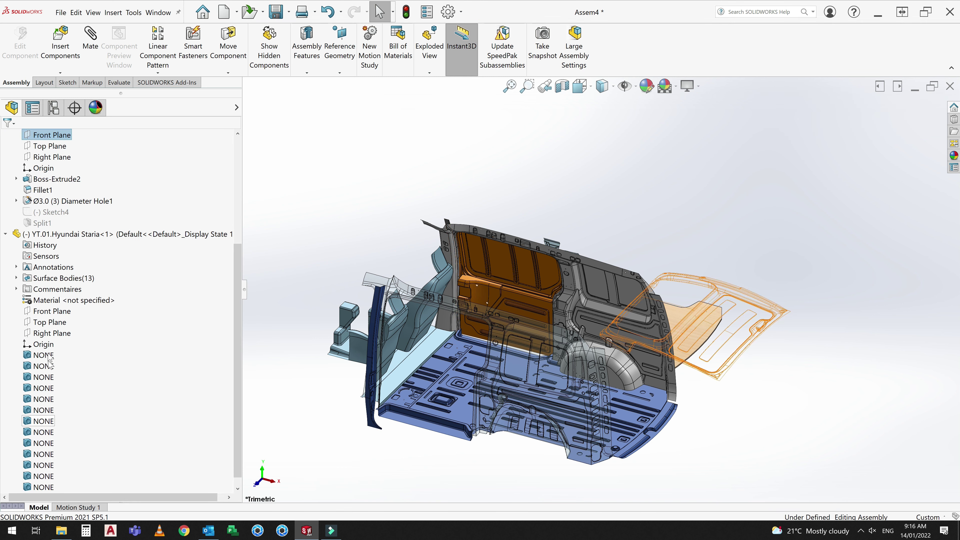
# Mate the Staria van's Front Plane coincident with the assembly Front Plane.
pyautogui.click(51, 312)
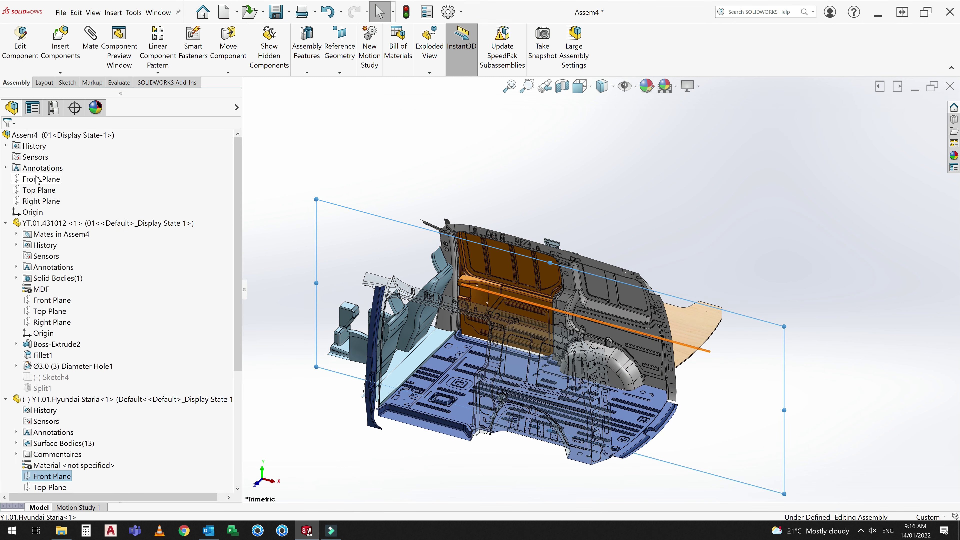
pyautogui.keyDown('ctrl'); pyautogui.click(38, 180); pyautogui.keyUp('ctrl')
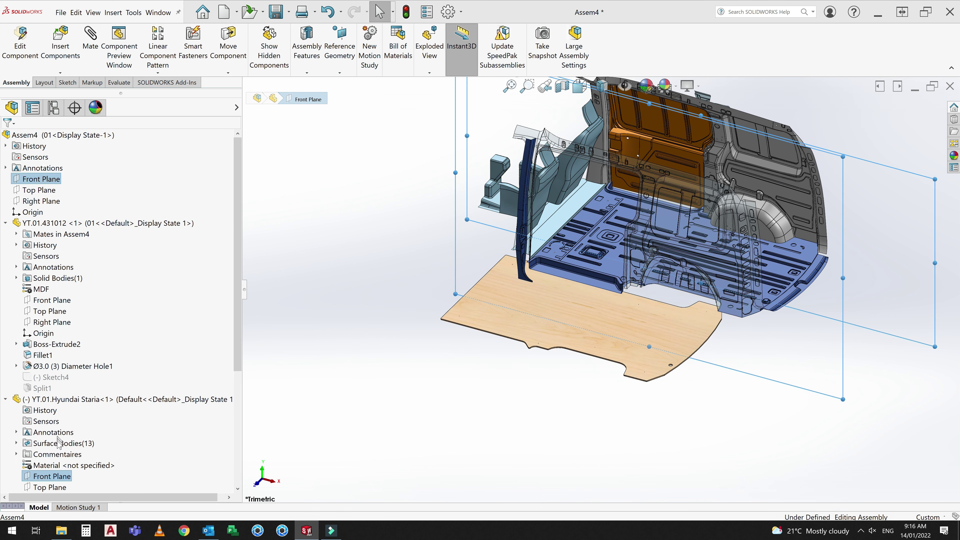
pyautogui.moveTo(548, 284); pyautogui.dragTo(594, 350, button='middle')
# From the top view, move the van so its floor hole meets the board's dowel.
pyautogui.press('space')
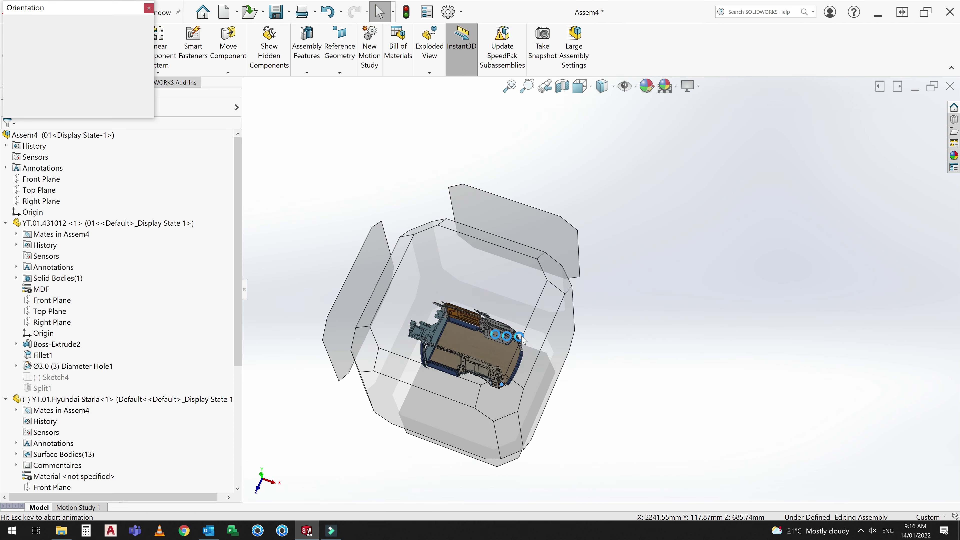
pyautogui.hotkey('ctrl', '5')
pyautogui.scroll(-3, 686, 269)
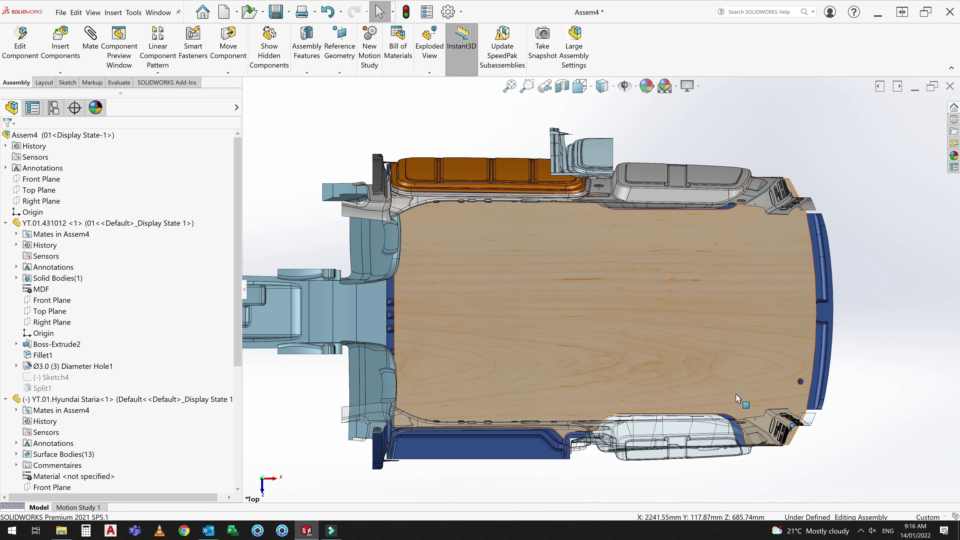
pyautogui.scroll(-5, 718, 395)
pyautogui.moveTo(657, 401); pyautogui.dragTo(682, 409)
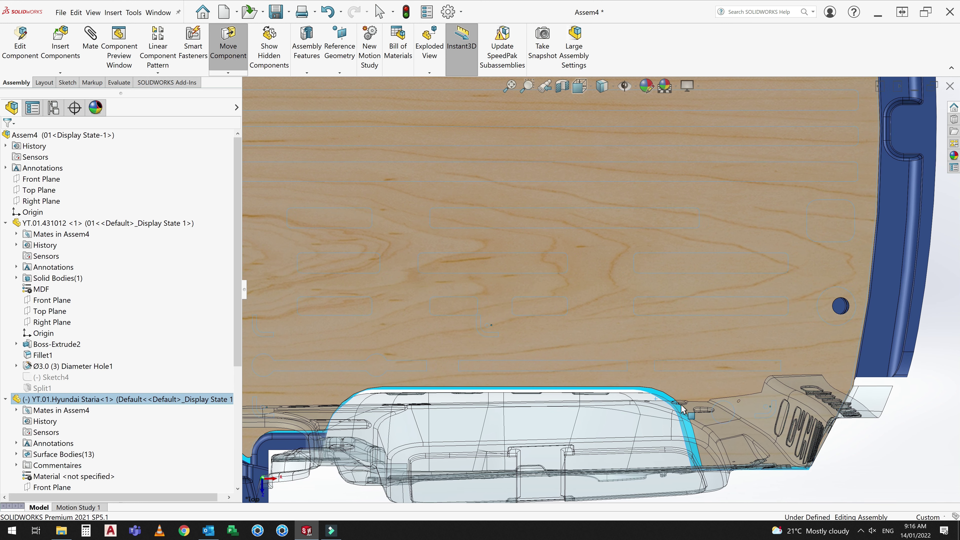
pyautogui.scroll(-5, 819, 322)
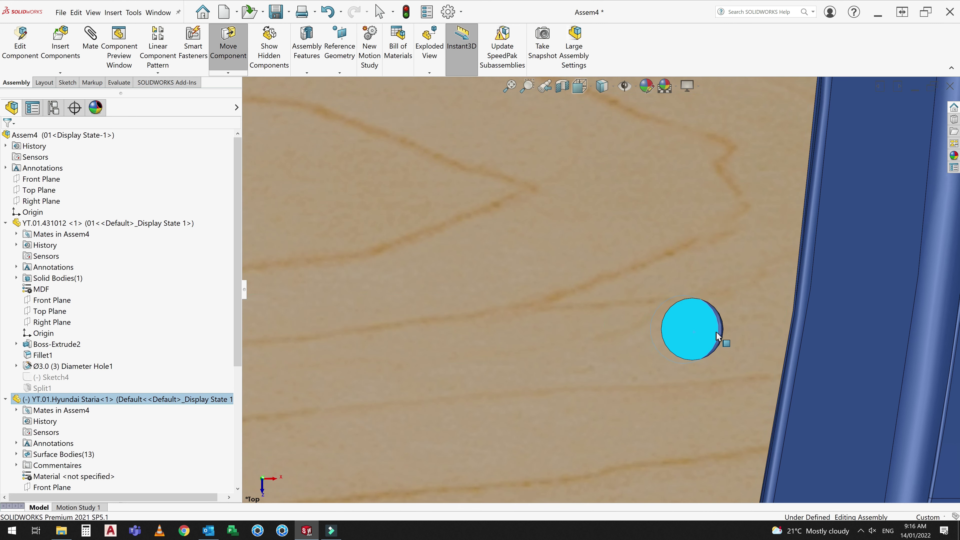
pyautogui.moveTo(718, 336); pyautogui.dragTo(723, 336)
# Check the hole alignment from the bottom view, then return to an angled view.
pyautogui.hotkey('ctrl', '6')
pyautogui.scroll(-3, 654, 307)
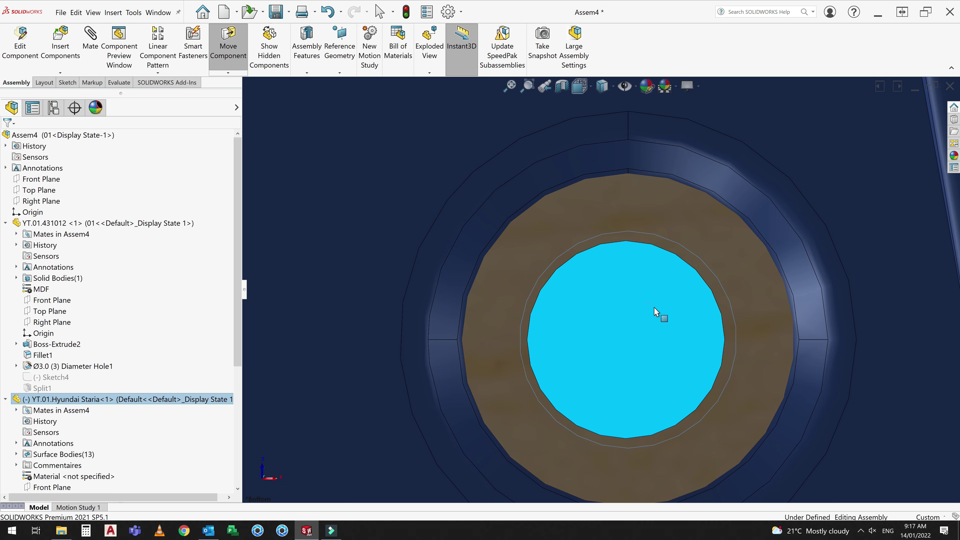
pyautogui.press('Escape')
pyautogui.scroll(8, 582, 314)
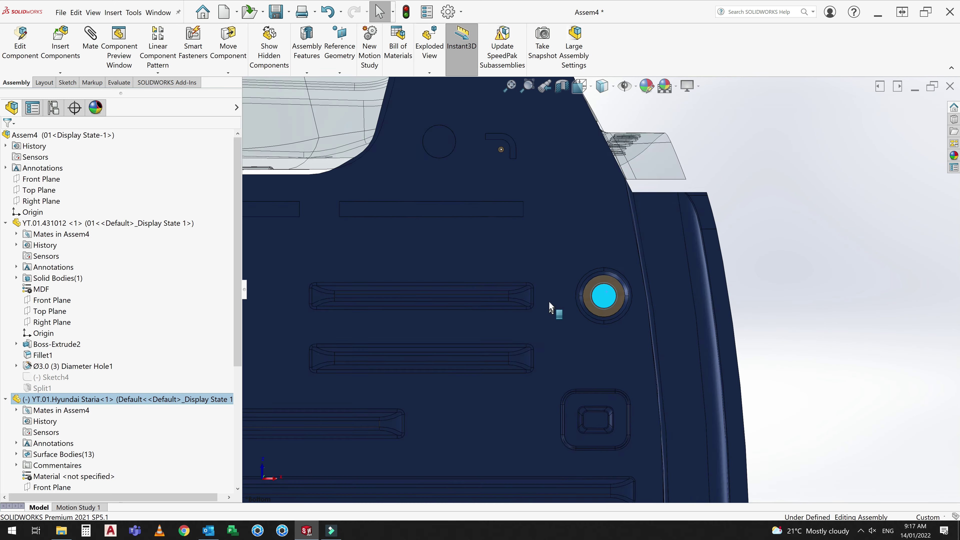
pyautogui.moveTo(549, 301)
pyautogui.mouseDown(button='middle')
pyautogui.moveTo(475, 323)
pyautogui.moveTo(455, 263)
pyautogui.mouseUp(button='middle')
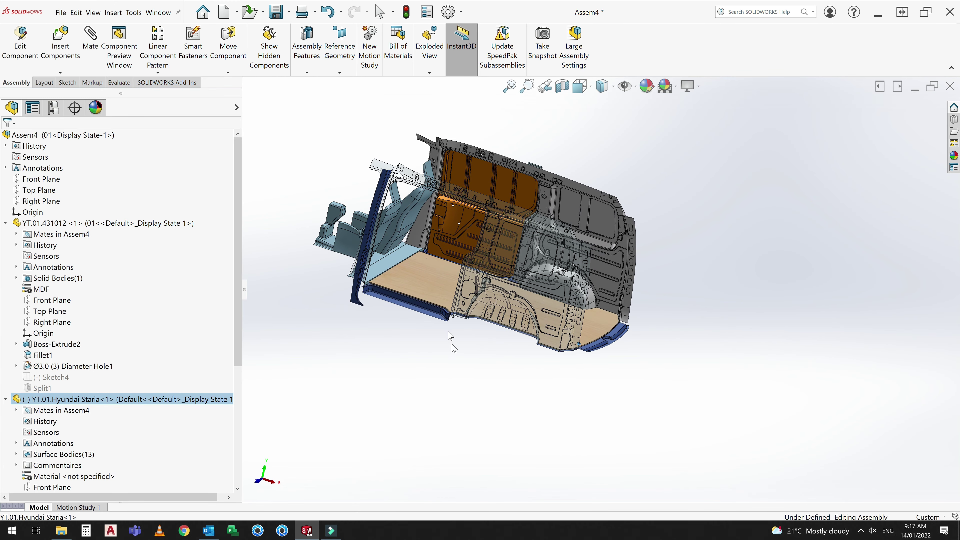
pyautogui.scroll(-2, 508, 241)
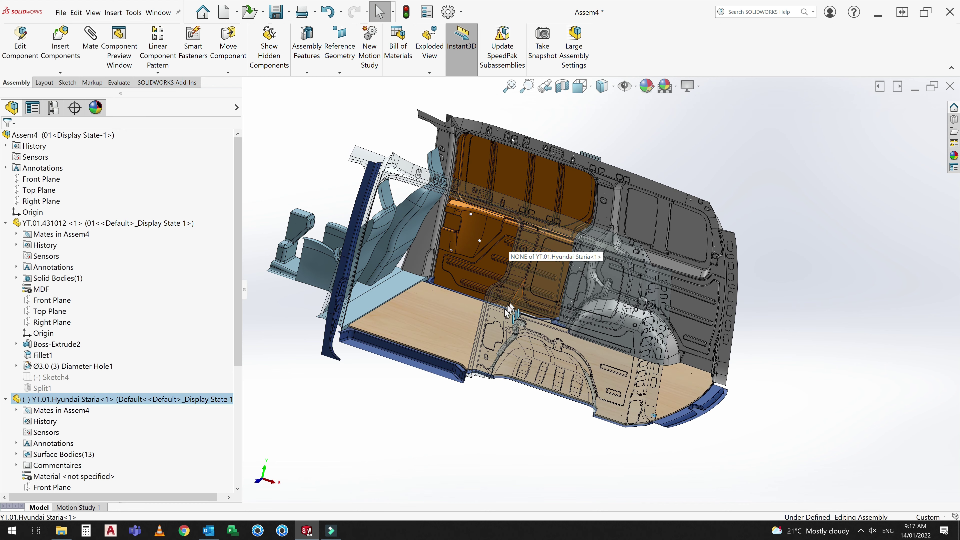
# Fix the Staria van body in its current position.
pyautogui.rightClick(497, 333)
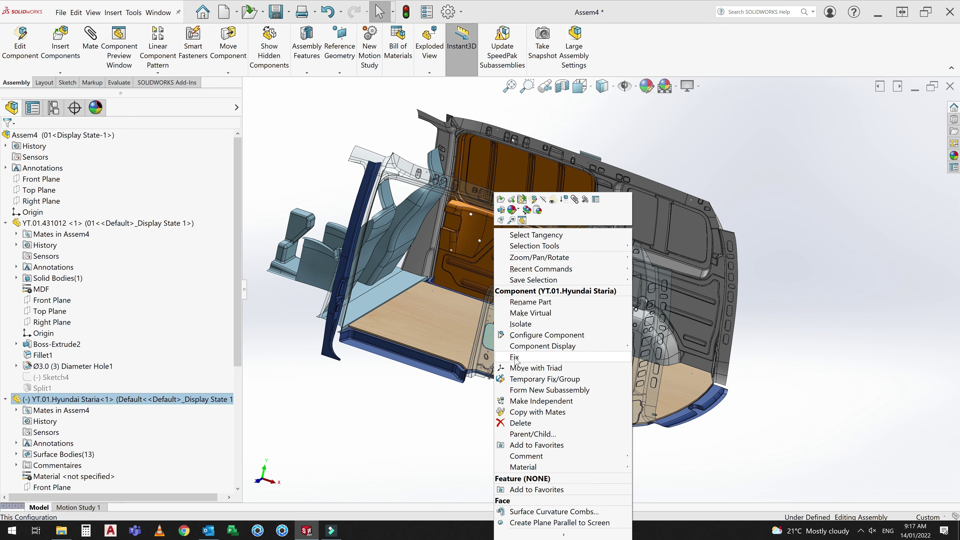
pyautogui.click(546, 369)
pyautogui.moveTo(488, 359); pyautogui.dragTo(498, 365, button='middle')
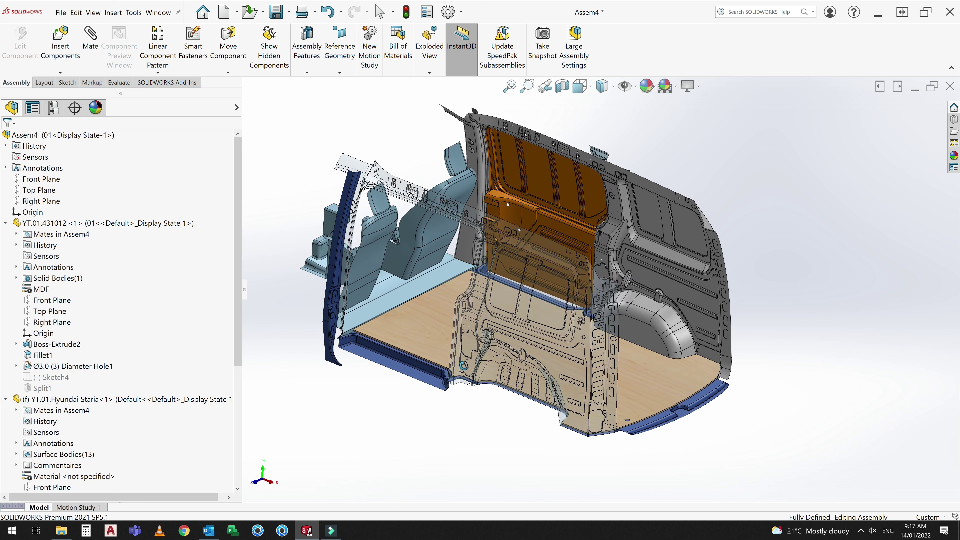
pyautogui.click(53, 46)
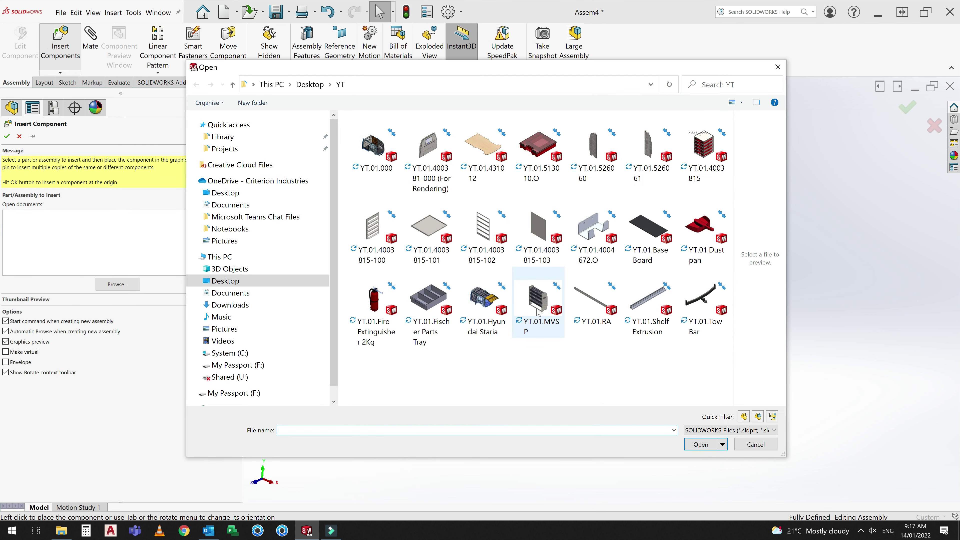
# Insert the YT.01.MVSP shelving unit into the van assembly.
pyautogui.click(538, 310)
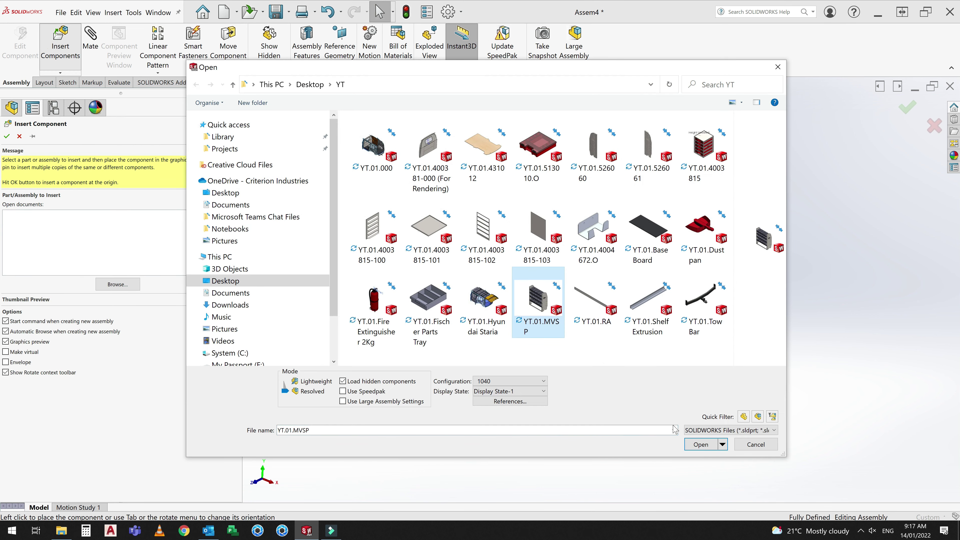
pyautogui.click(701, 445)
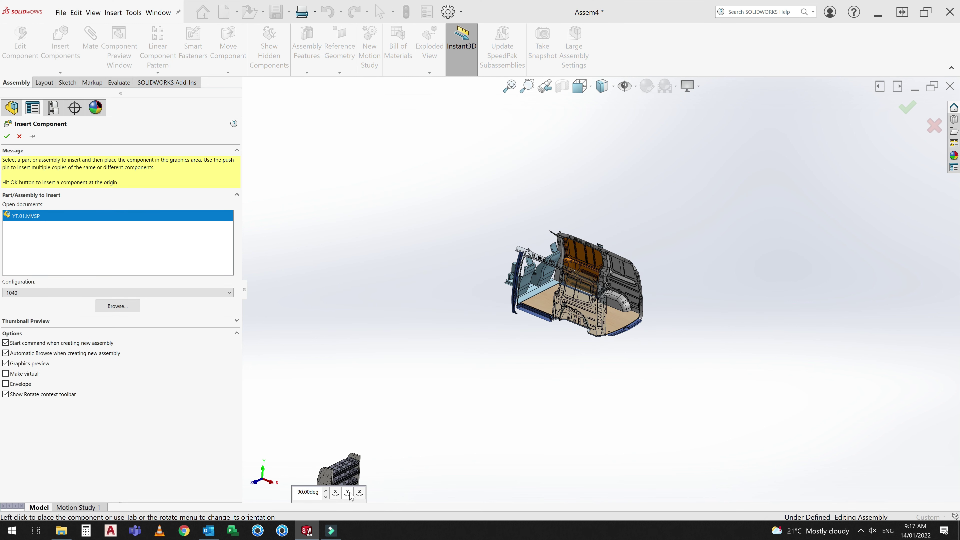
pyautogui.scroll(-3, 567, 344)
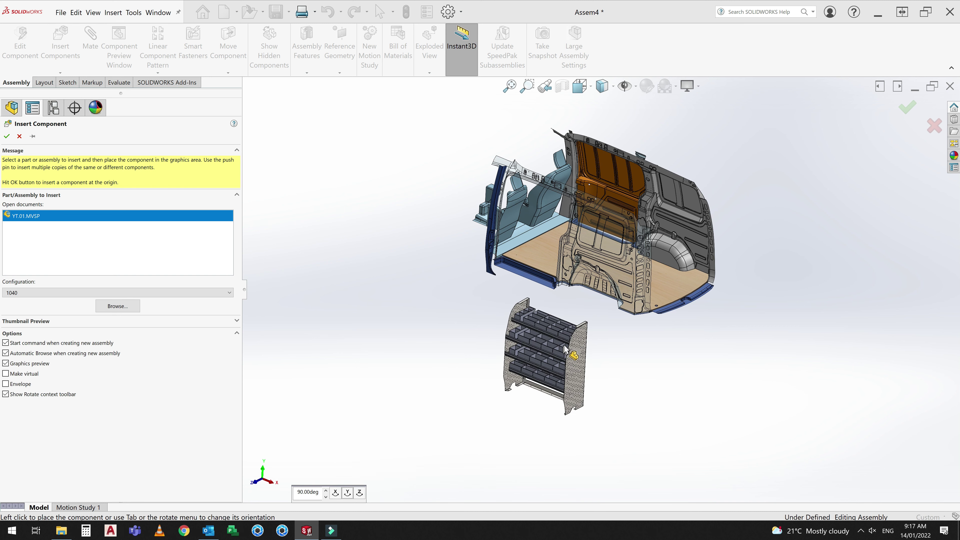
pyautogui.click(605, 352)
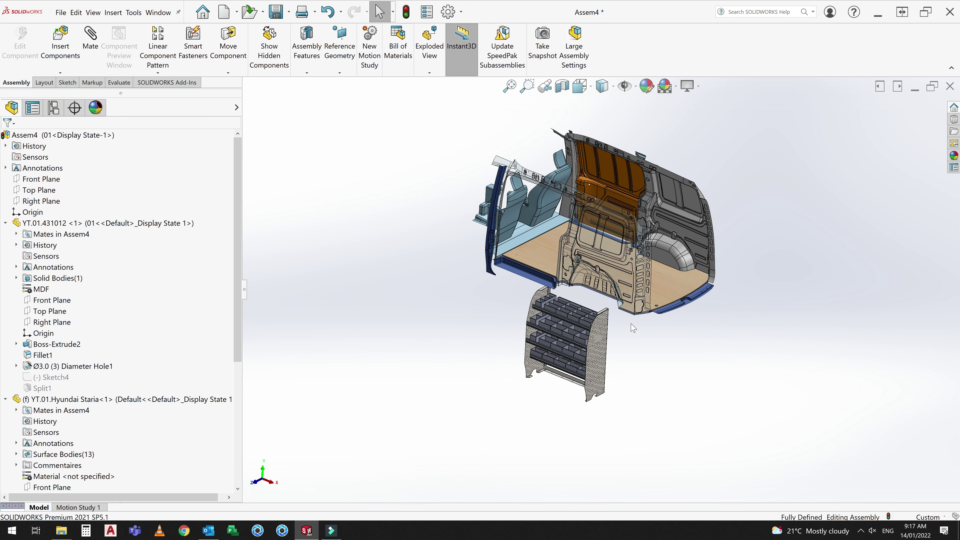
pyautogui.scroll(-3, 647, 303)
# Orbit around the van interior to locate the shelf's perforated end panel.
pyautogui.click(662, 294)
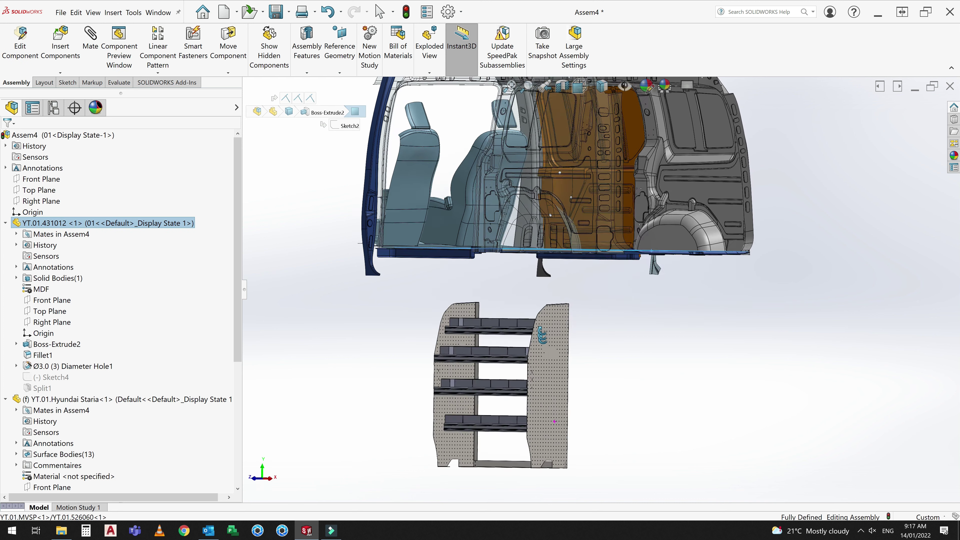
pyautogui.moveTo(662, 294); pyautogui.dragTo(565, 442, button='middle')
pyautogui.scroll(5, 565, 442)
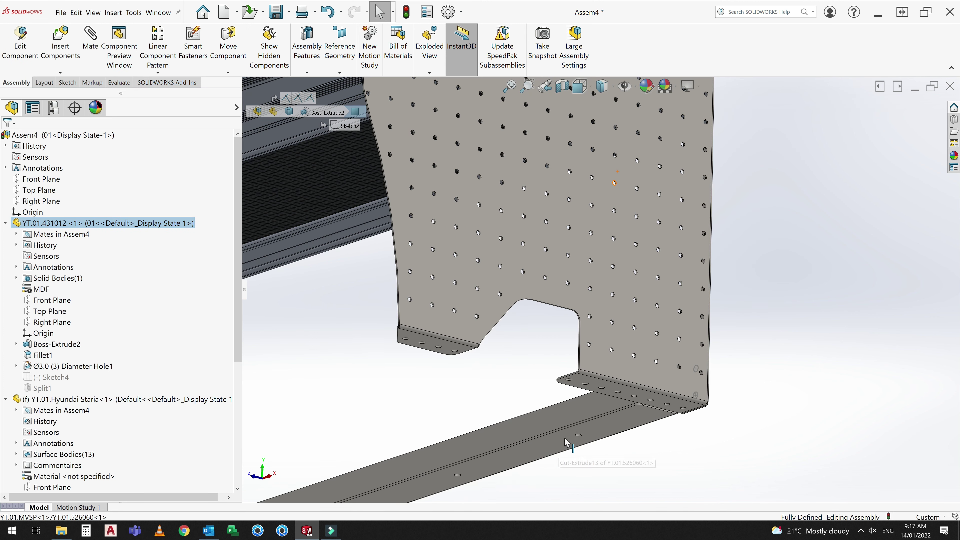
pyautogui.click(593, 389)
pyautogui.scroll(-5, 609, 386)
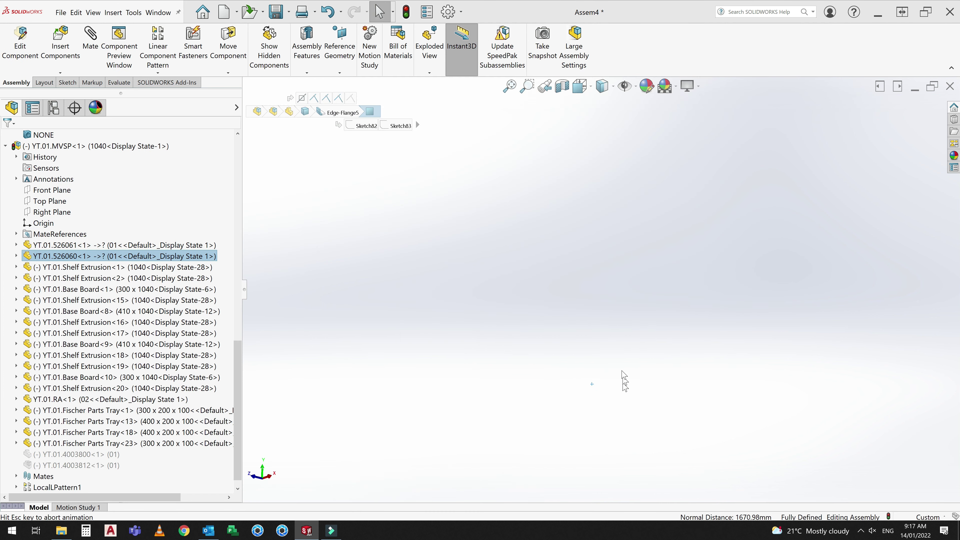
pyautogui.click(571, 242)
pyautogui.scroll(10, 572, 214)
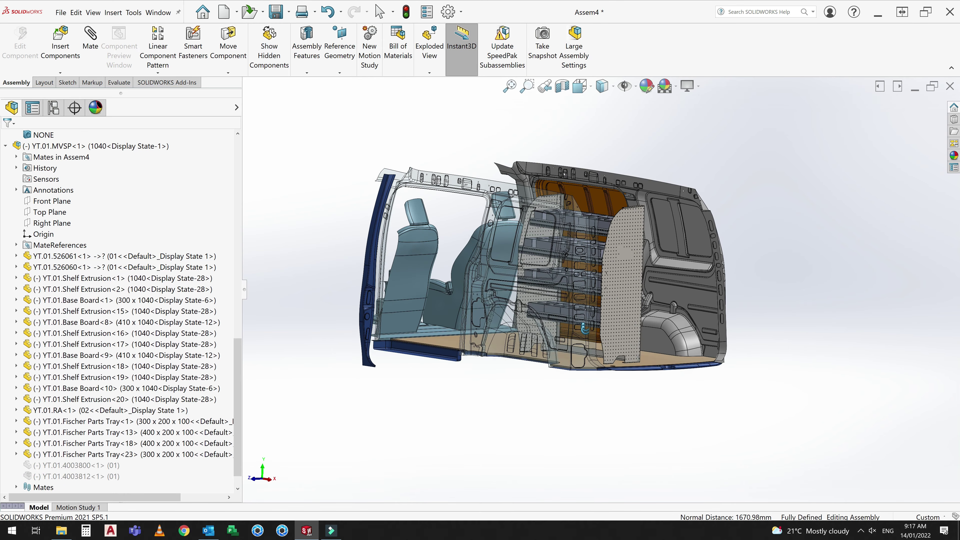
pyautogui.moveTo(585, 328); pyautogui.dragTo(529, 363, button='middle')
pyautogui.scroll(5, 529, 363)
# Drag the perforated end panel YT.01.526060 into a new position.
pyautogui.click(503, 401)
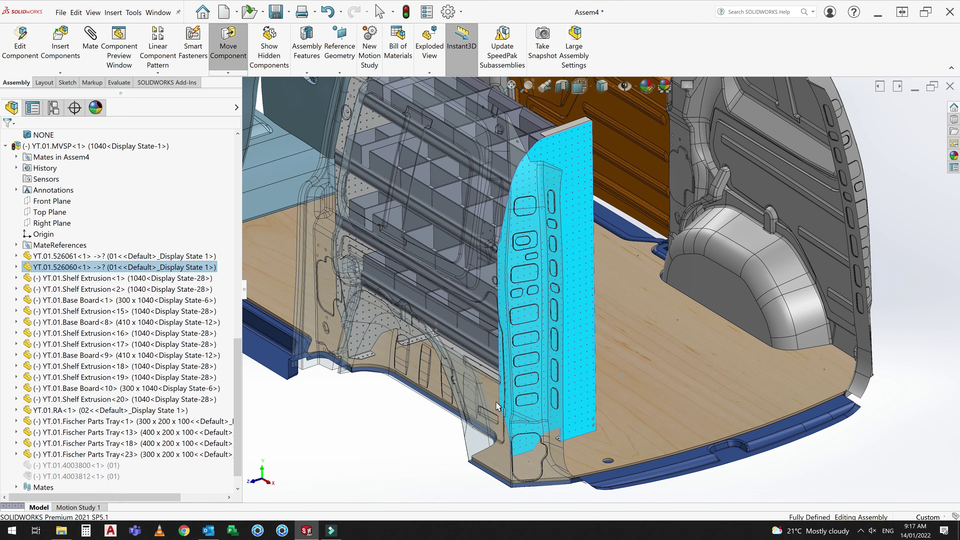
pyautogui.moveTo(496, 406); pyautogui.dragTo(443, 337)
pyautogui.scroll(4, 443, 338)
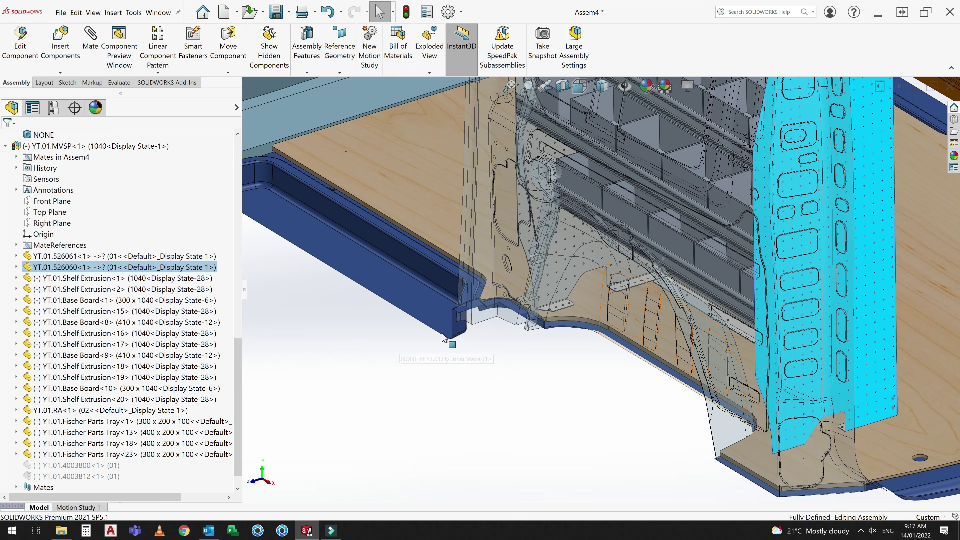
pyautogui.scroll(3, 443, 338)
pyautogui.scroll(2, 443, 337)
pyautogui.click(612, 320)
# Hide the Hyundai Staria van body component.
pyautogui.rightClick(612, 320)
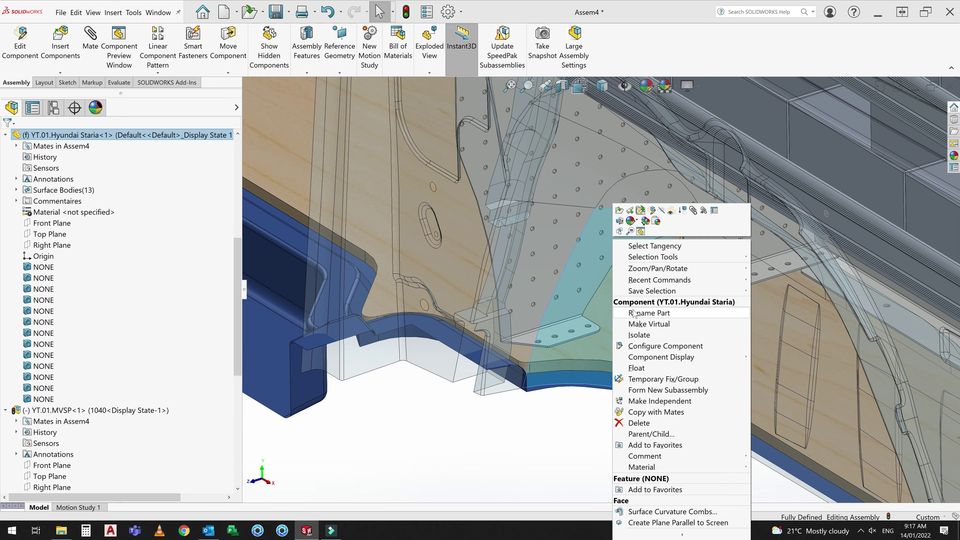
pyautogui.click(672, 210)
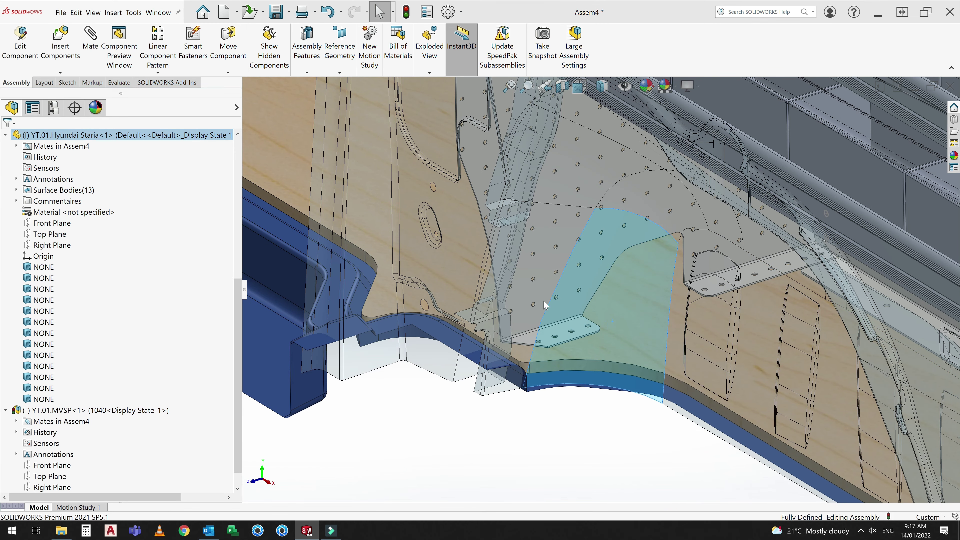
pyautogui.scroll(5, 549, 357)
# Select the floor board edge and bracket bottom faces, then clear the selection.
pyautogui.click(554, 359)
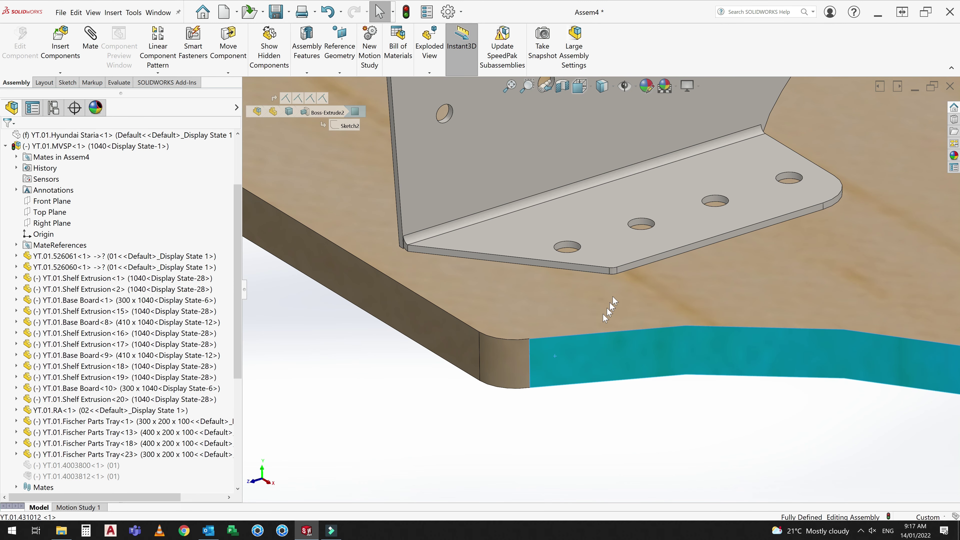
pyautogui.keyDown('ctrl'); pyautogui.click(612, 270); pyautogui.keyUp('ctrl')
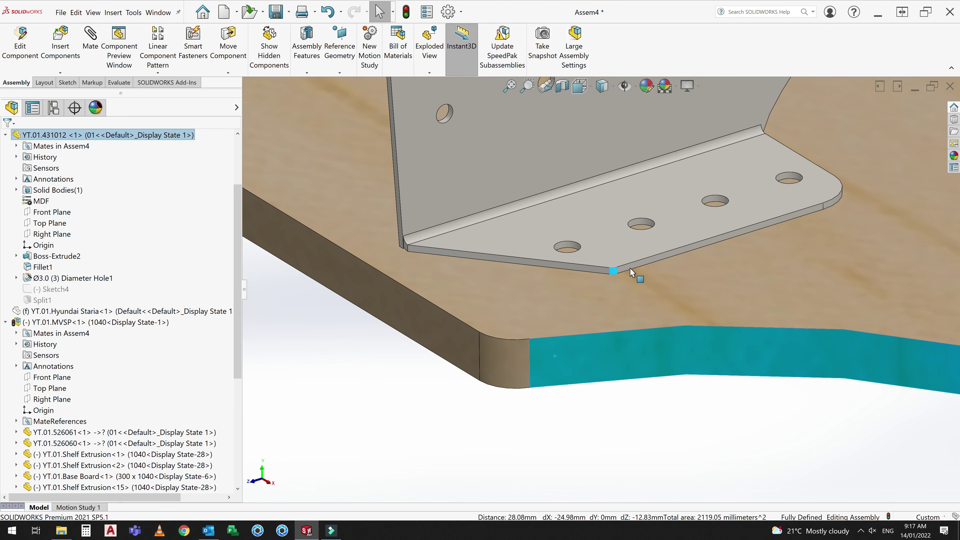
pyautogui.scroll(-2, 617, 362)
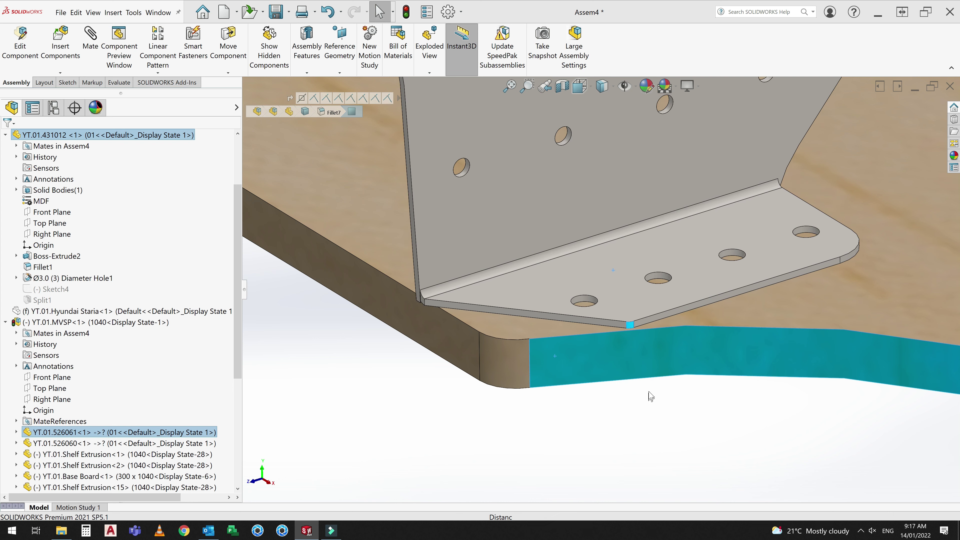
pyautogui.click(639, 393)
pyautogui.scroll(-5, 681, 345)
pyautogui.scroll(-2, 695, 326)
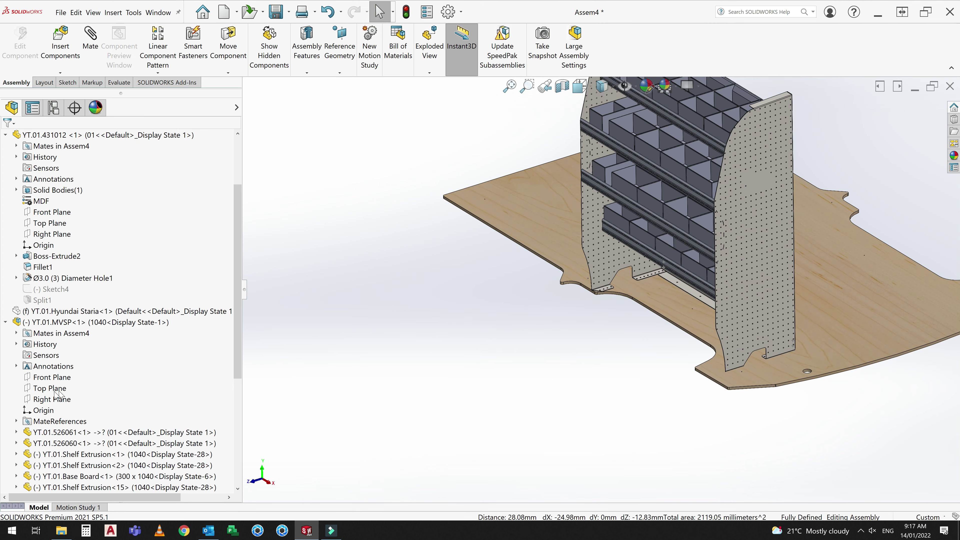
# Expand the YT.01.MVSP subassembly and pick its Front Plane with the assembly's, then cancel.
pyautogui.click(59, 445)
pyautogui.hotkey('shift', 'c')
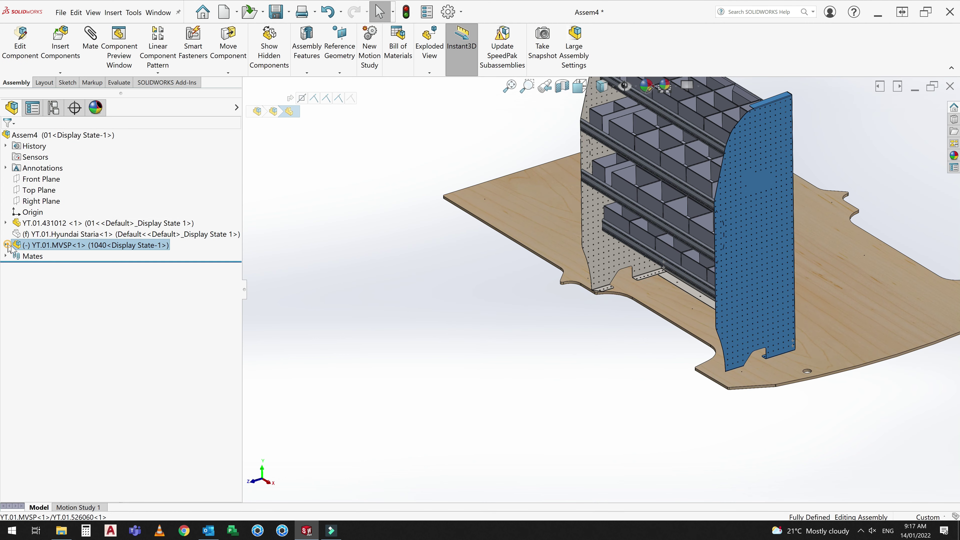
pyautogui.click(6, 245)
pyautogui.click(55, 191)
pyautogui.scroll(-3, 506, 294)
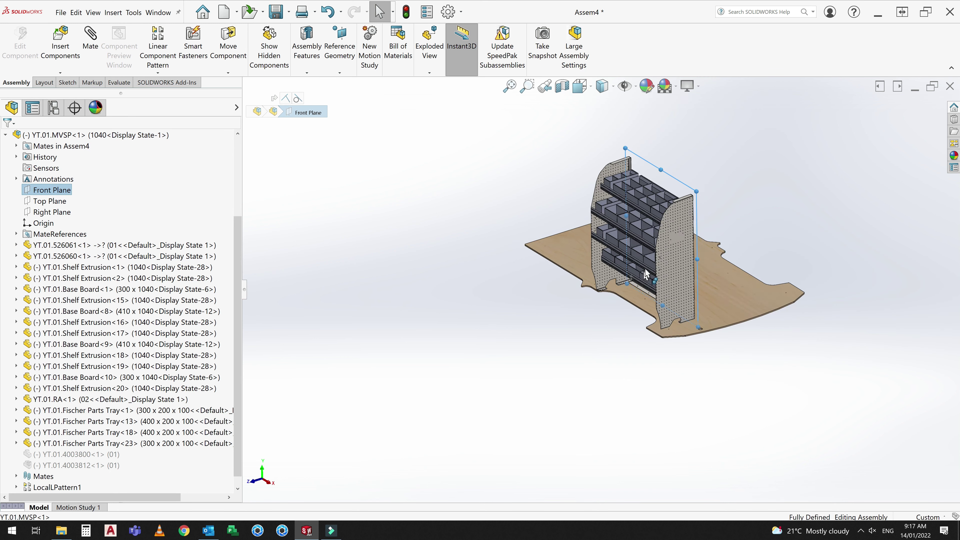
pyautogui.scroll(3, 49, 185)
pyautogui.keyDown('ctrl'); pyautogui.click(43, 180); pyautogui.keyUp('ctrl')
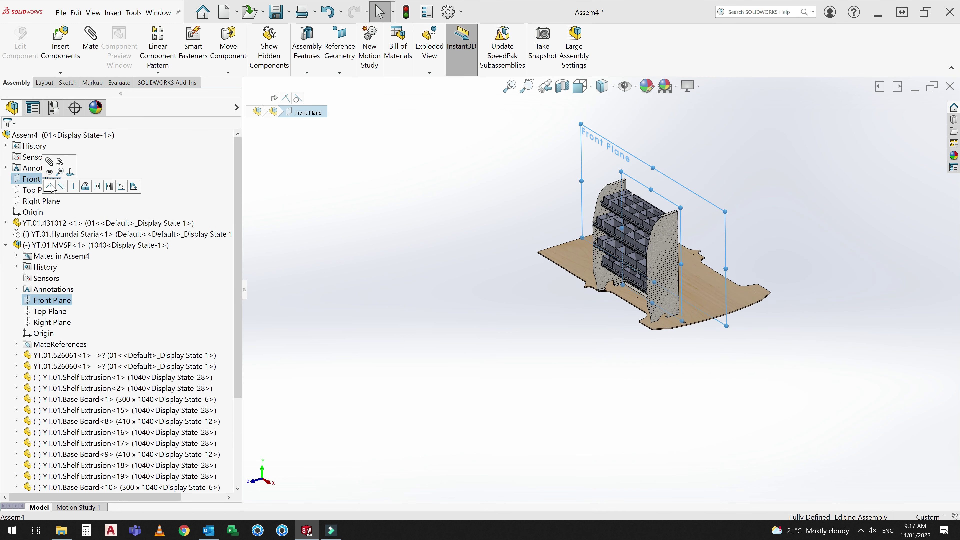
pyautogui.press('Escape')
# Drag the shelving unit to a new spot on the MDF floor board.
pyautogui.scroll(-5, 697, 320)
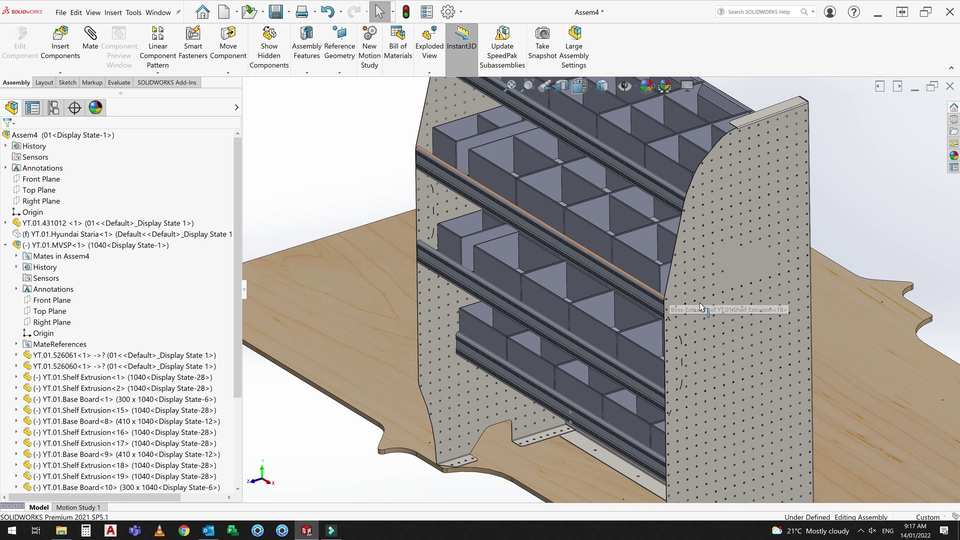
pyautogui.click(697, 333)
pyautogui.scroll(3, 684, 327)
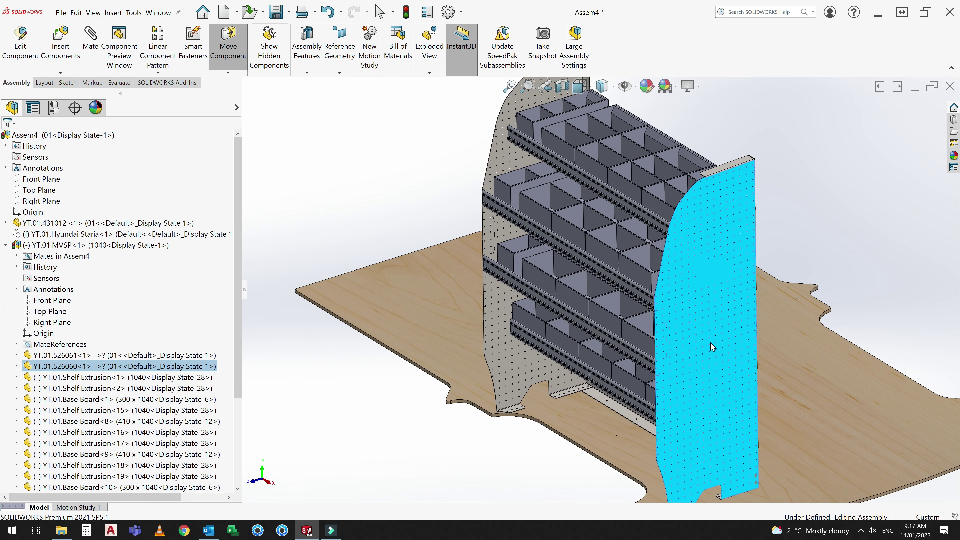
pyautogui.moveTo(642, 374); pyautogui.dragTo(657, 376)
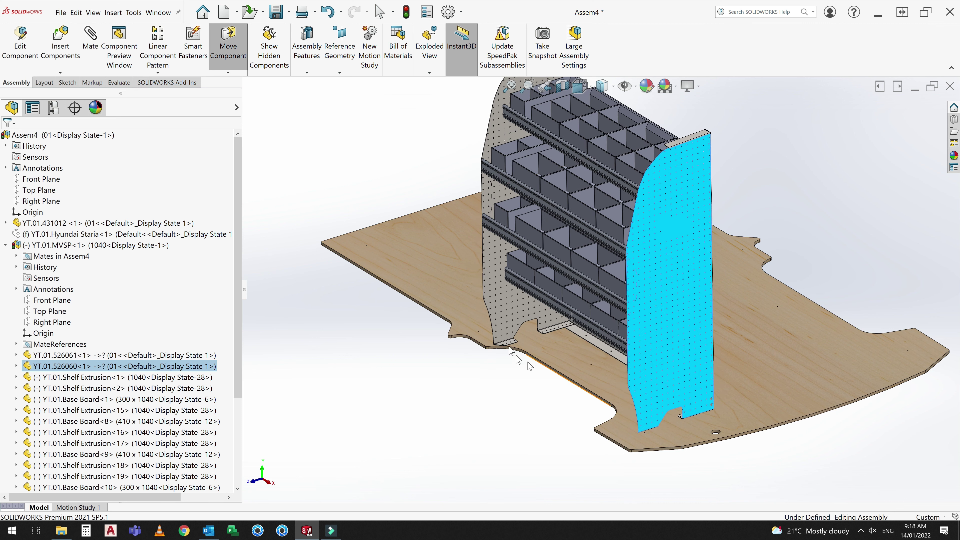
pyautogui.press('Escape')
pyautogui.scroll(-5, 542, 341)
pyautogui.click(541, 337)
pyautogui.scroll(5, 542, 338)
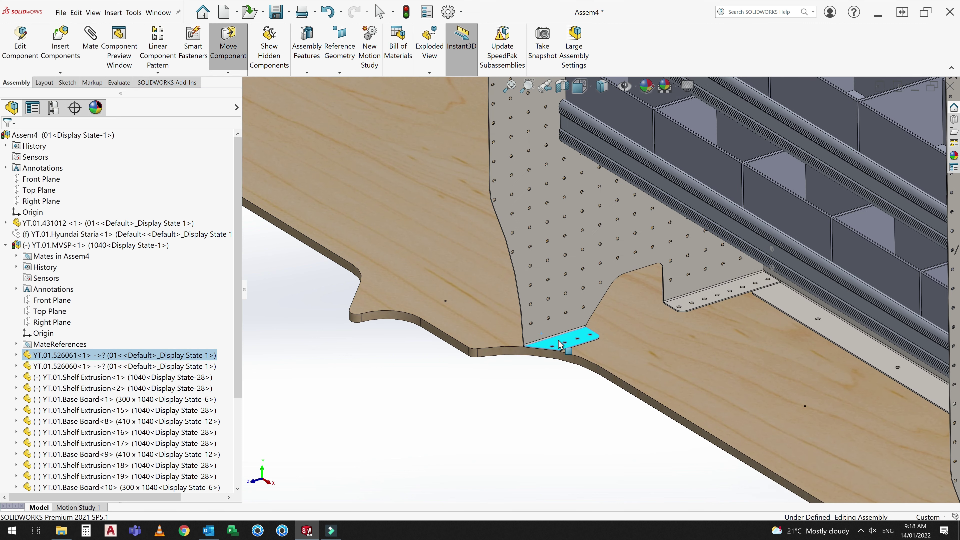
# Show the Staria van body again and switch to the right side view.
pyautogui.click(57, 233)
pyautogui.click(83, 216)
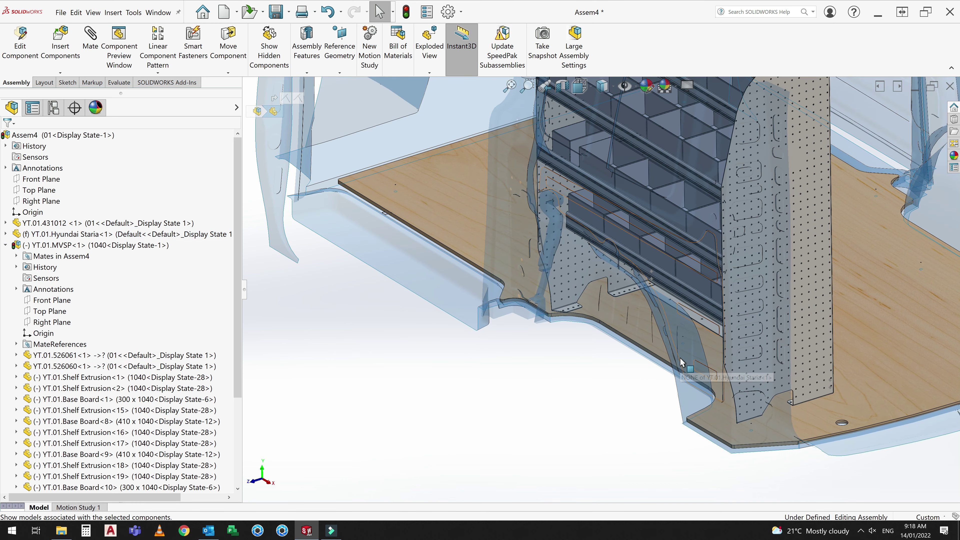
pyautogui.moveTo(681, 363)
pyautogui.mouseDown(button='middle')
pyautogui.moveTo(547, 208)
pyautogui.moveTo(610, 164)
pyautogui.mouseUp(button='middle')
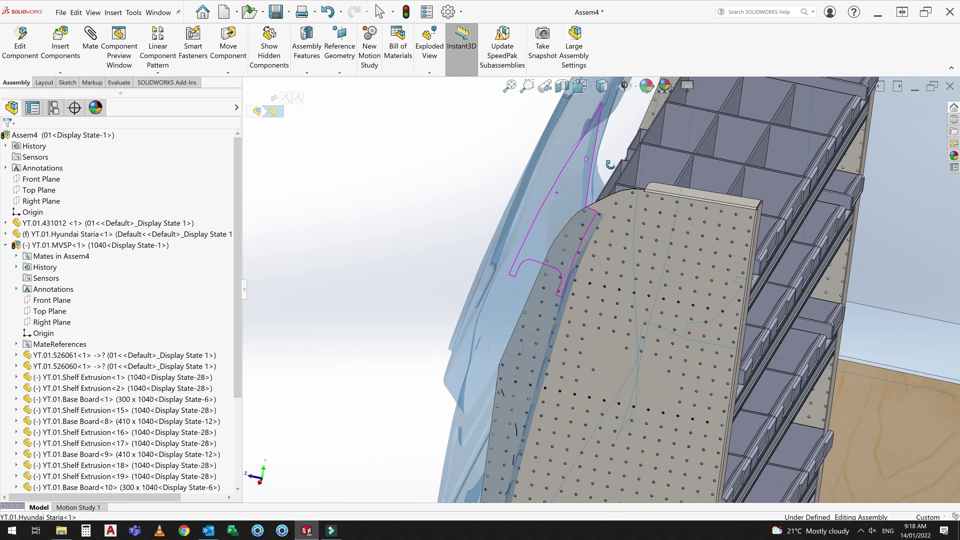
pyautogui.press('space')
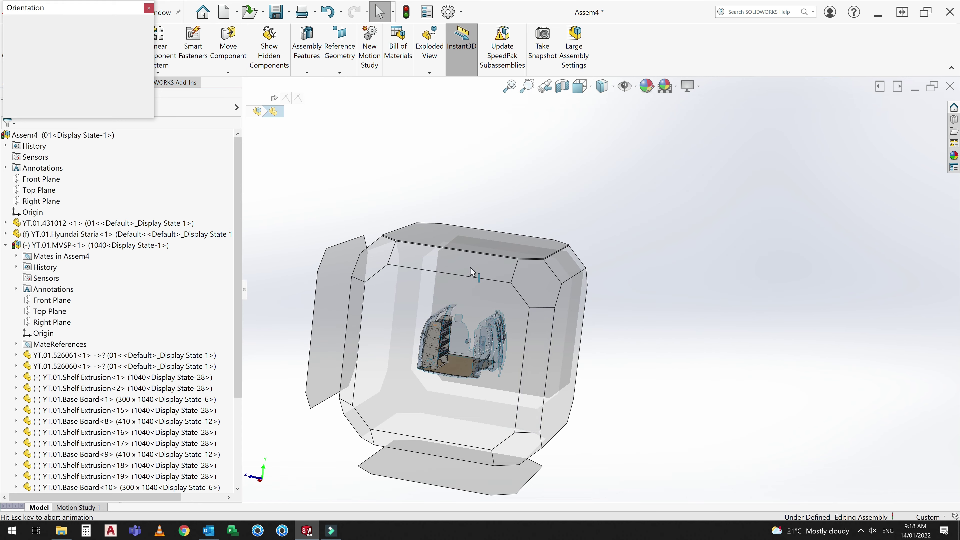
pyautogui.click(468, 288)
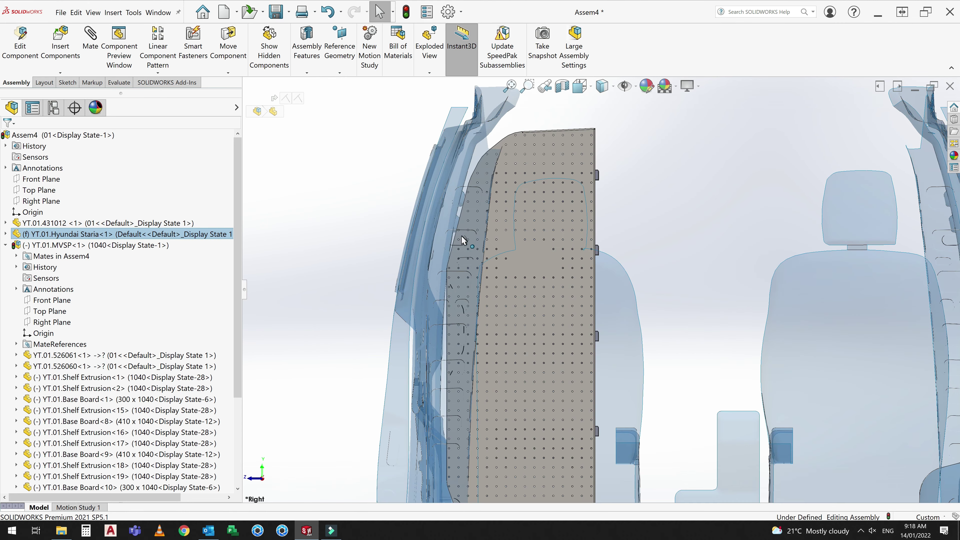
pyautogui.scroll(-3, 463, 240)
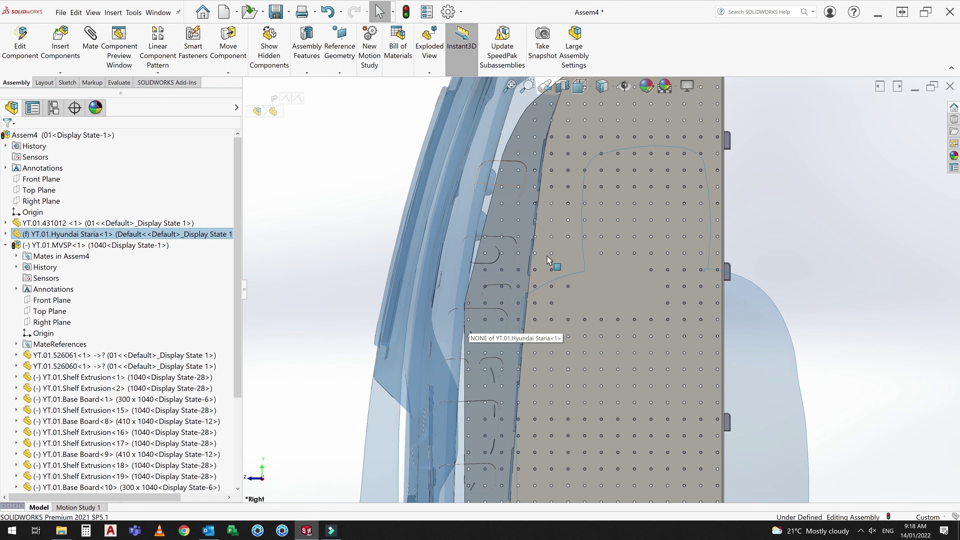
pyautogui.scroll(5, 549, 260)
pyautogui.scroll(-3, 578, 431)
# Fix the YT.01.MVSP shelving component in place.
pyautogui.click(637, 423)
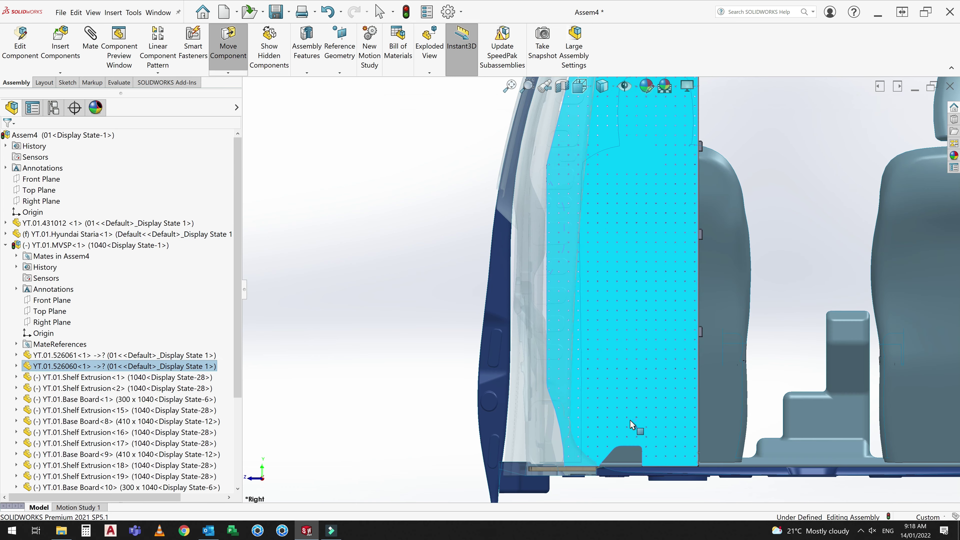
pyautogui.moveTo(613, 423); pyautogui.dragTo(419, 401, button='middle')
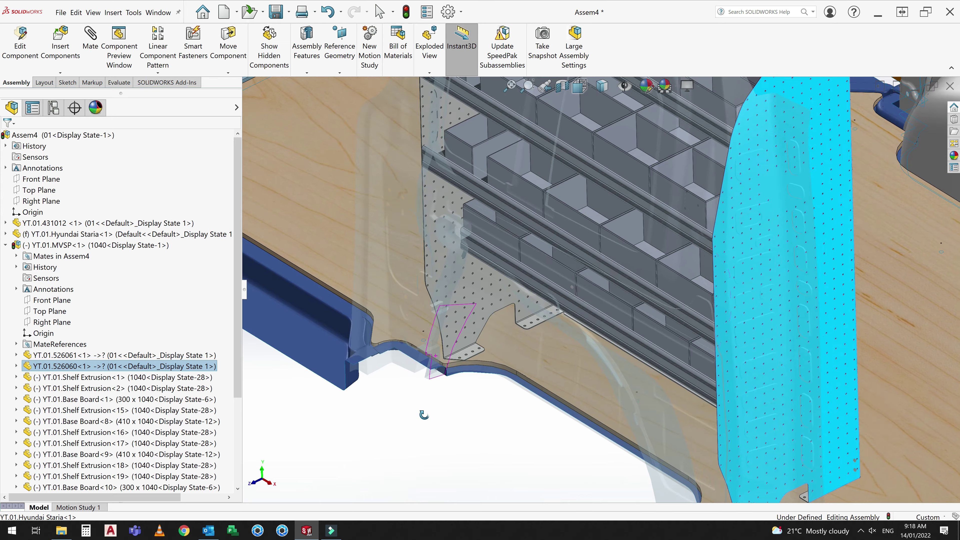
pyautogui.scroll(5, 446, 343)
pyautogui.scroll(-5, 531, 220)
pyautogui.scroll(5, 532, 221)
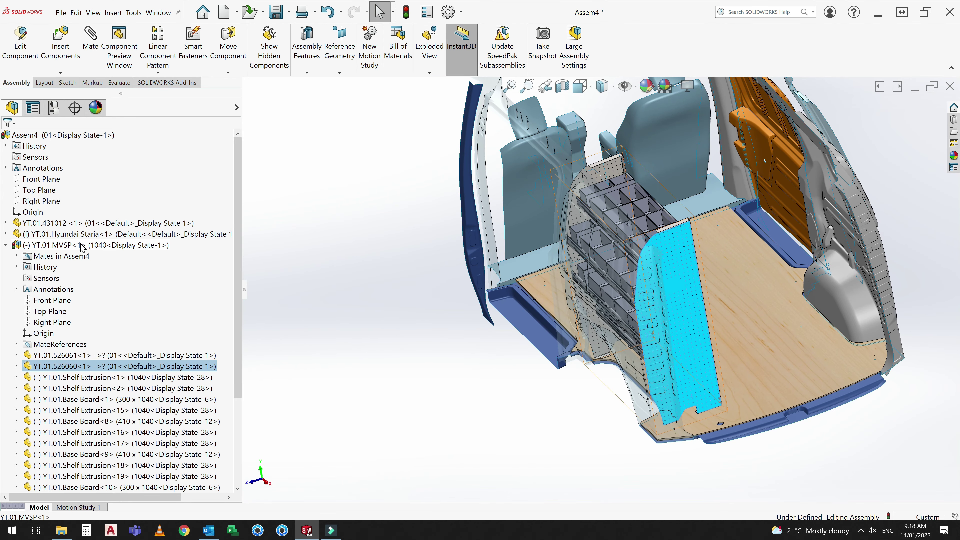
pyautogui.rightClick(81, 246)
pyautogui.click(143, 353)
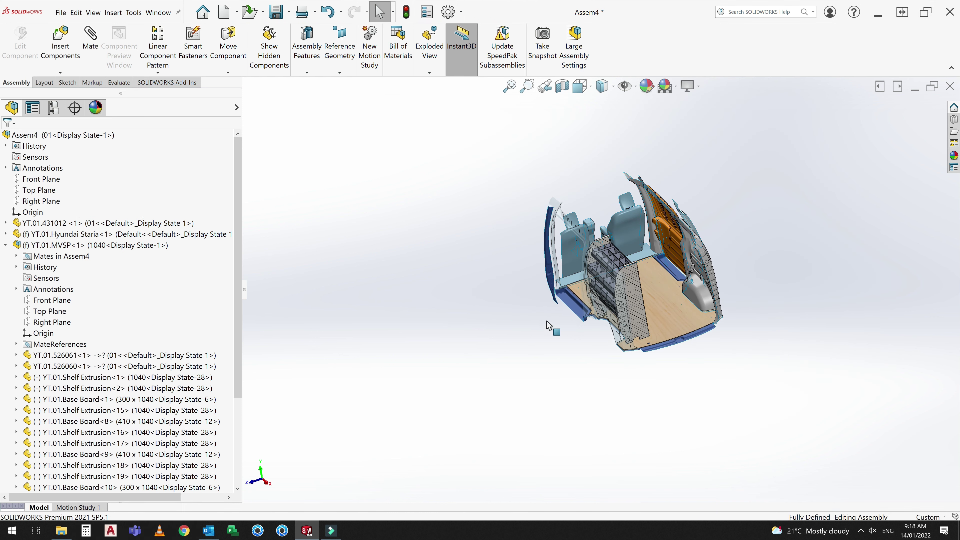
# Insert the YT.01.4004672.O bracket and YT.01.Dustpan parts, placing the bracket beside the van.
pyautogui.press('f')
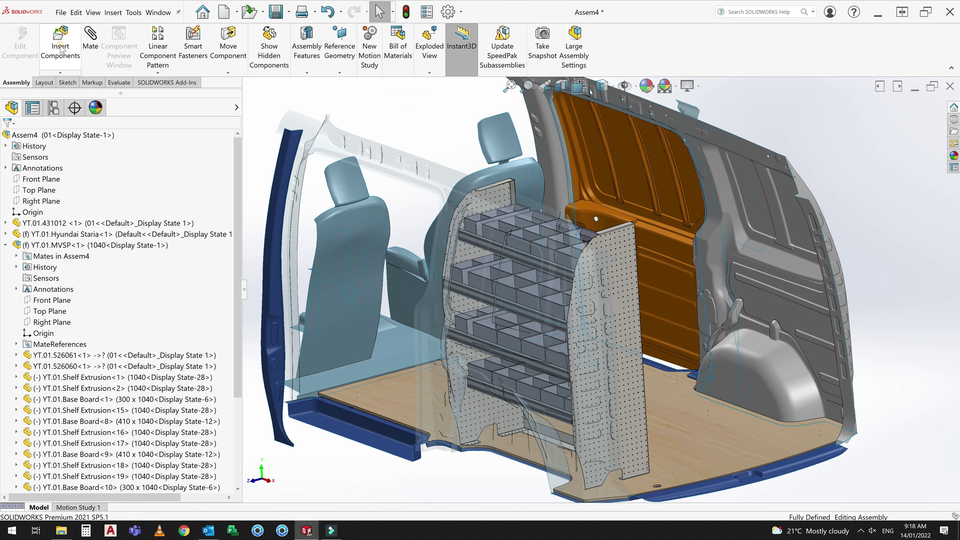
pyautogui.click(61, 49)
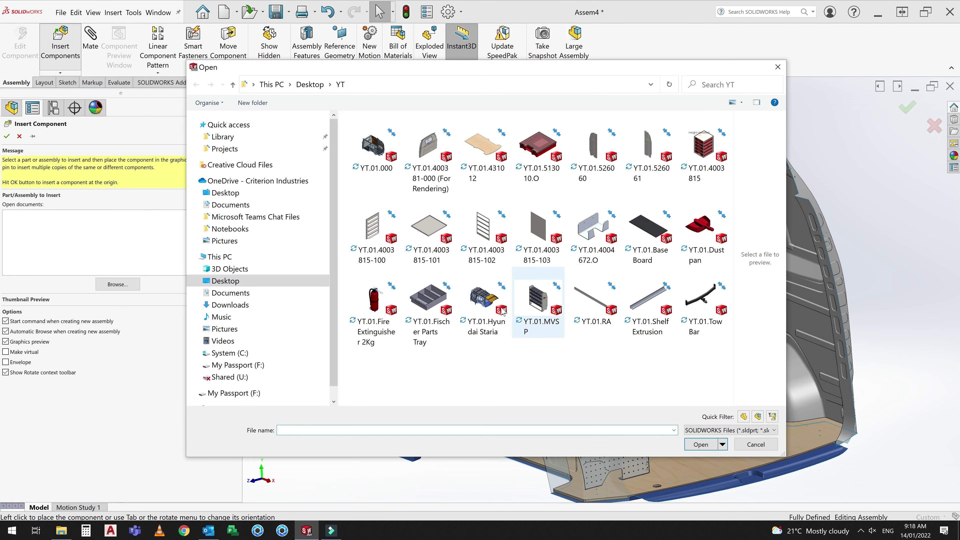
pyautogui.click(698, 234)
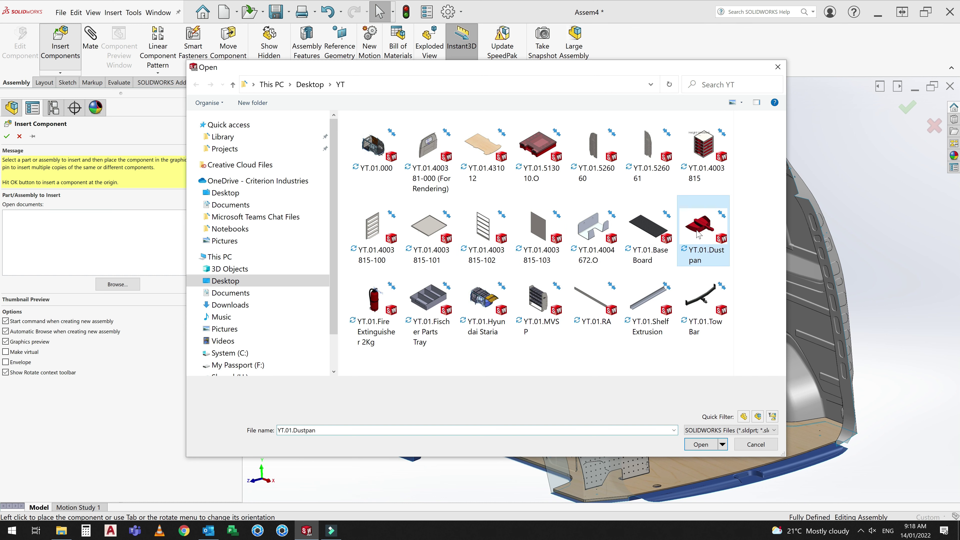
pyautogui.keyDown('ctrl'); pyautogui.click(603, 242); pyautogui.keyUp('ctrl')
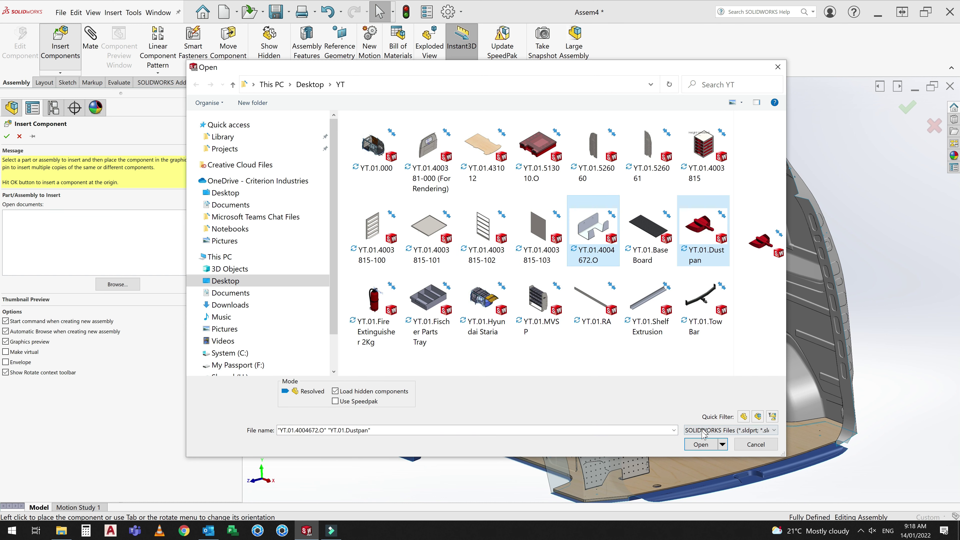
pyautogui.click(701, 443)
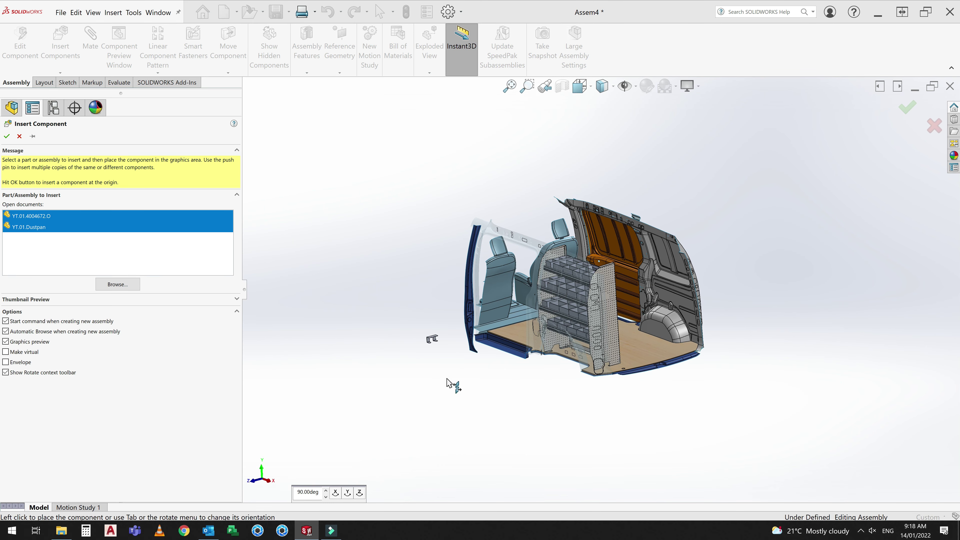
pyautogui.click(411, 373)
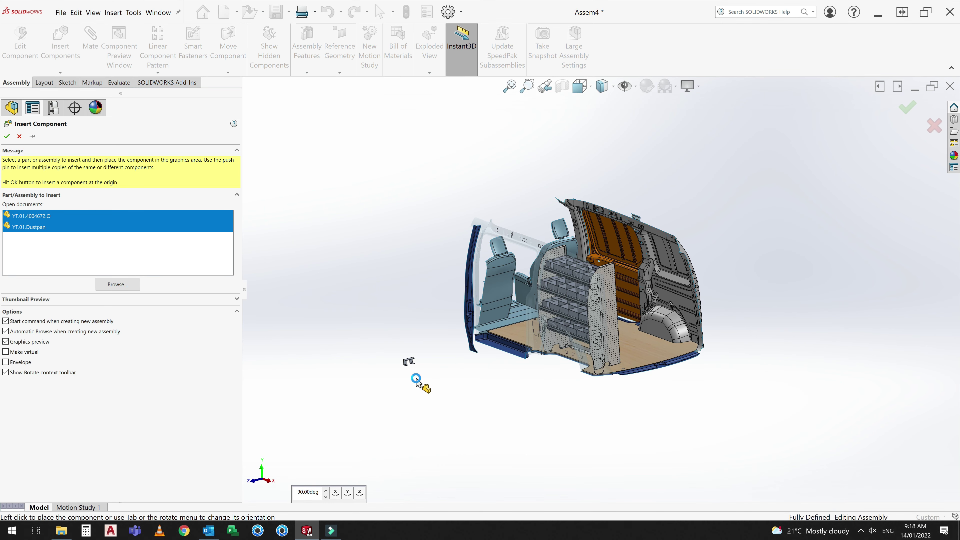
pyautogui.click(455, 308)
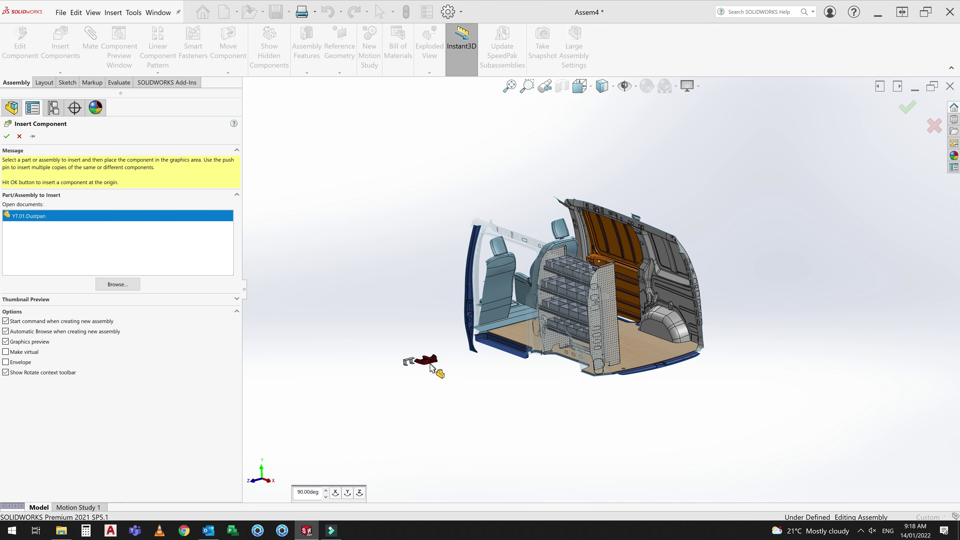
# Place the dustpan by the bracket and delete the bracket's Coincident71 mate.
pyautogui.click(438, 382)
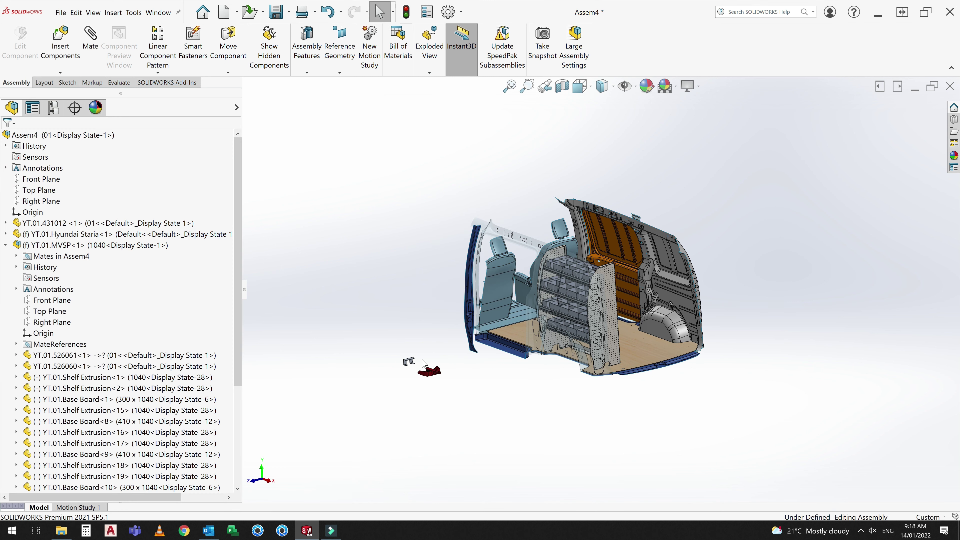
pyautogui.scroll(-3, 431, 360)
pyautogui.scroll(-3, 427, 337)
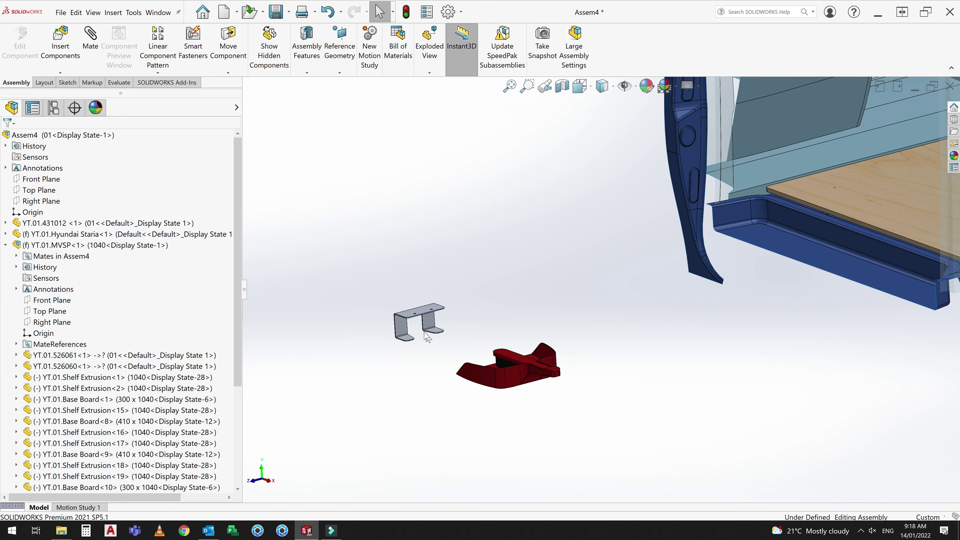
pyautogui.click(426, 315)
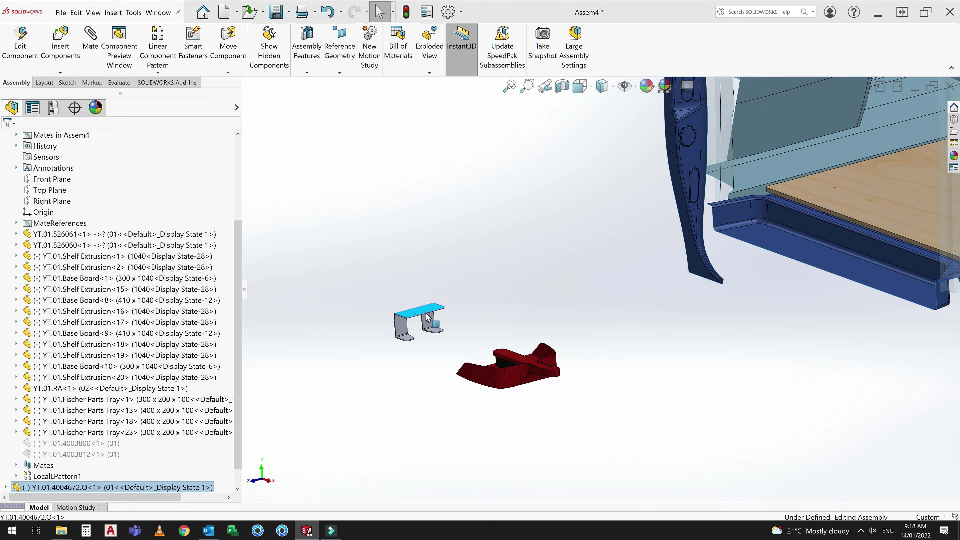
pyautogui.click(524, 276)
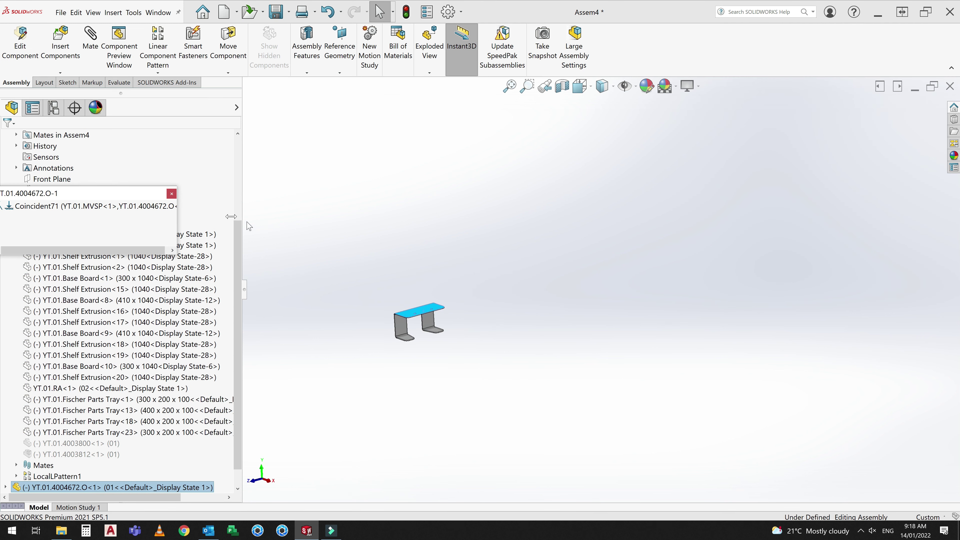
pyautogui.rightClick(118, 210)
pyautogui.click(141, 241)
pyautogui.press('Return')
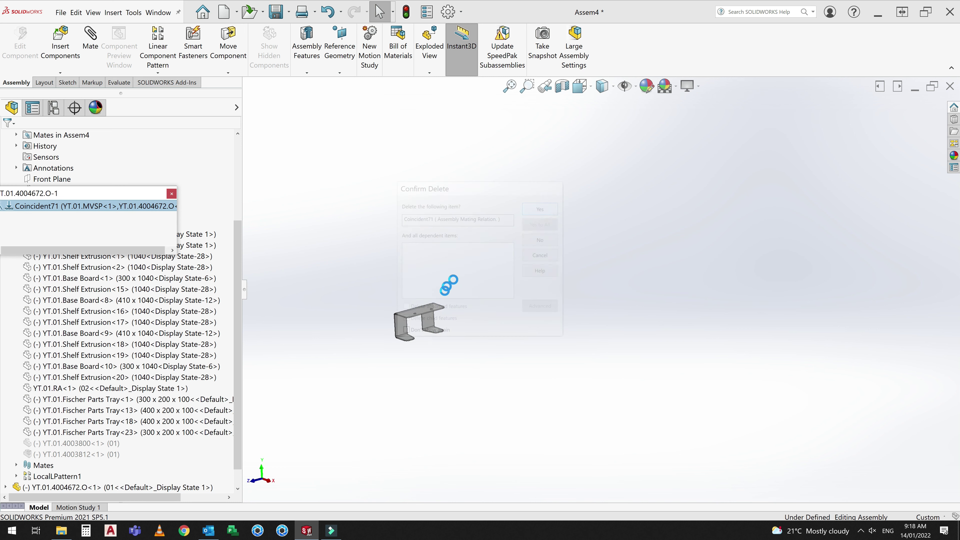
# Drag the bracket closer to the dustpan.
pyautogui.click(427, 313)
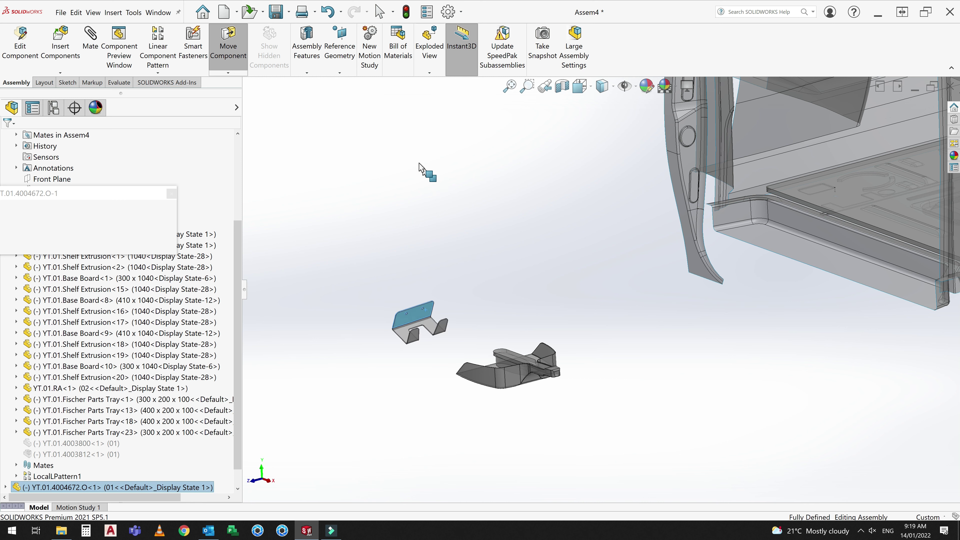
pyautogui.moveTo(463, 350)
pyautogui.mouseDown()
pyautogui.moveTo(514, 365)
pyautogui.moveTo(521, 429)
pyautogui.mouseUp()
pyautogui.scroll(3, 510, 366)
pyautogui.press('Escape')
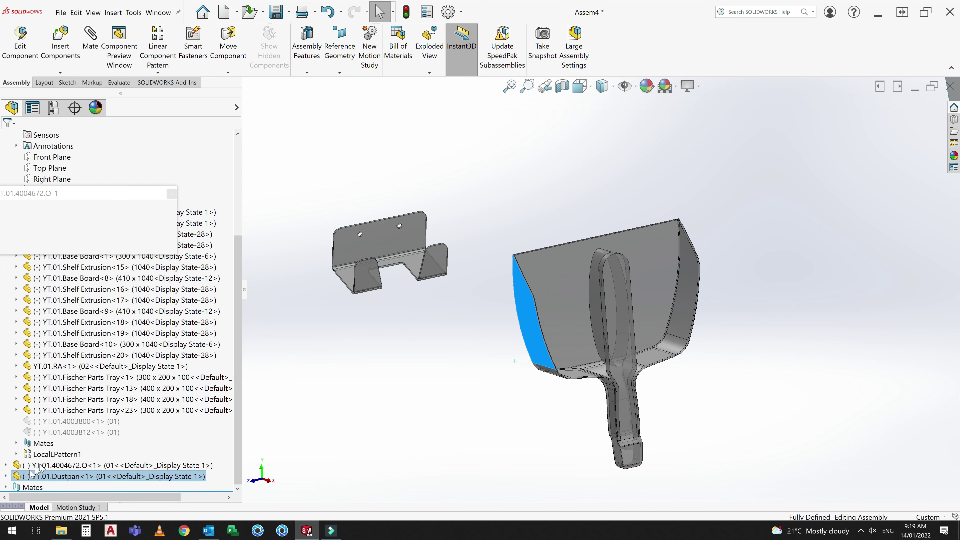
# Isolate the bracket and dustpan, abandoning an attempted copy with mates.
pyautogui.keyDown('shift'); pyautogui.click(28, 466); pyautogui.keyUp('shift')
pyautogui.rightClick(29, 466)
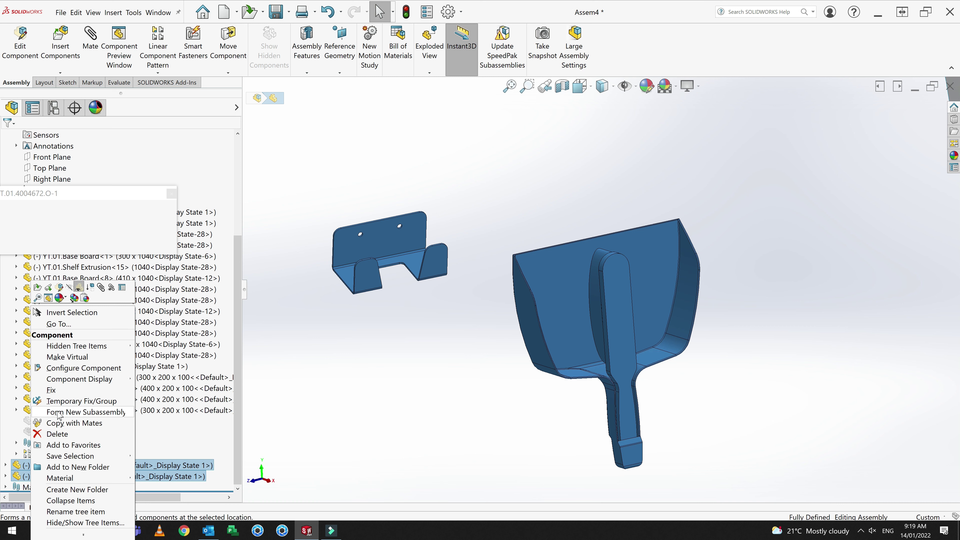
pyautogui.click(76, 423)
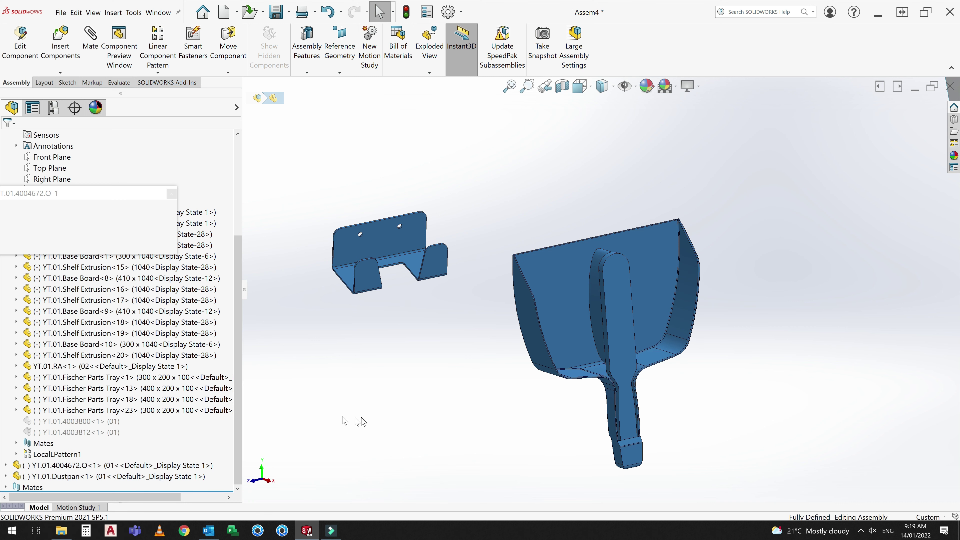
pyautogui.click(171, 194)
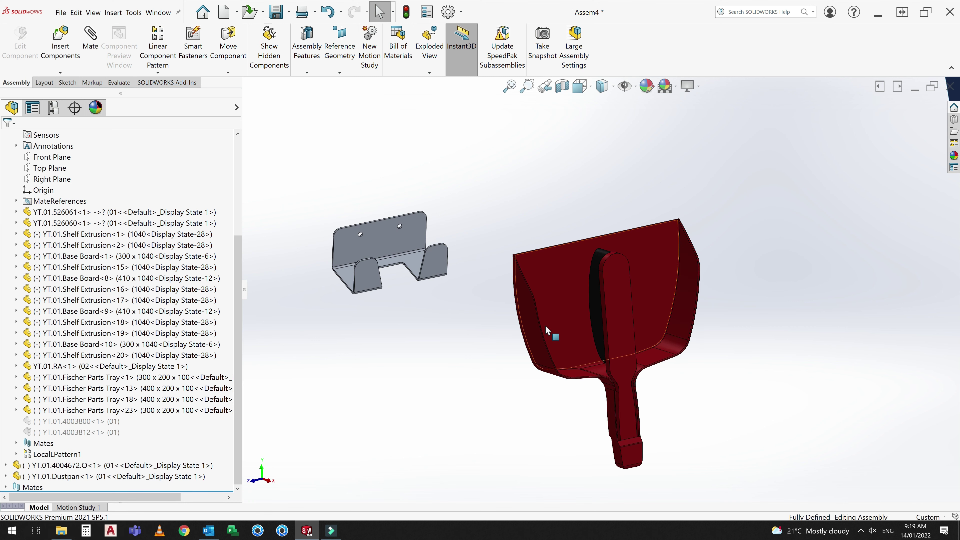
pyautogui.rightClick(422, 254)
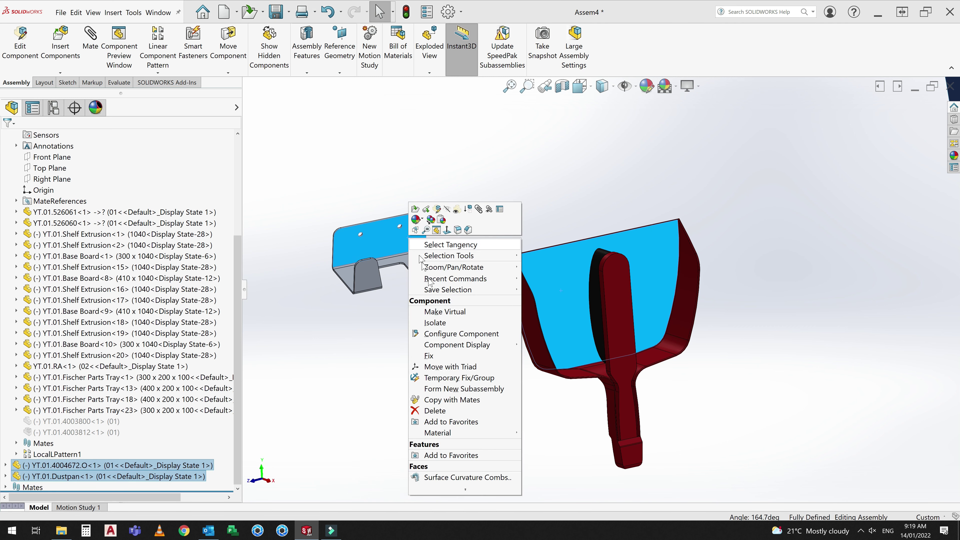
pyautogui.click(436, 323)
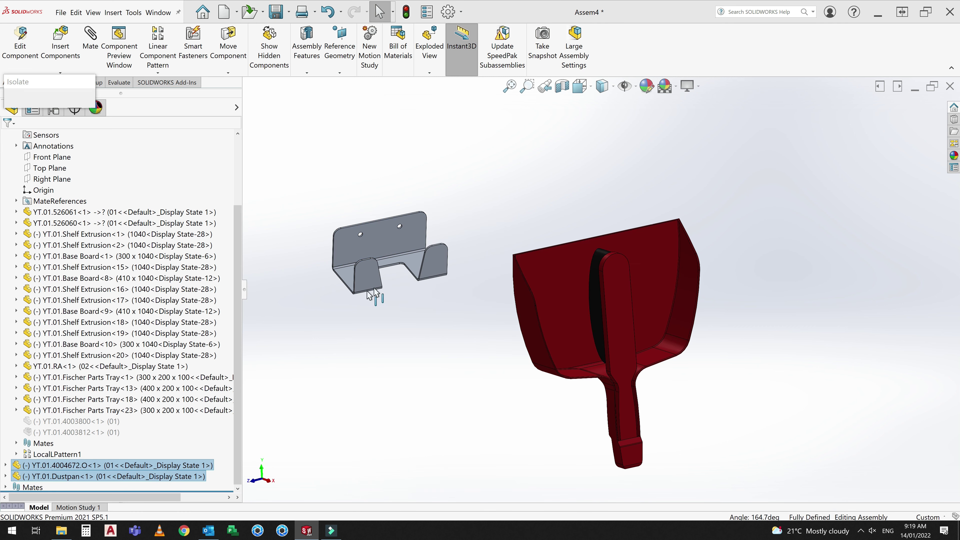
# Align the dustpan's Front Plane with the bracket's and slide the dustpan into position.
pyautogui.click(7, 467)
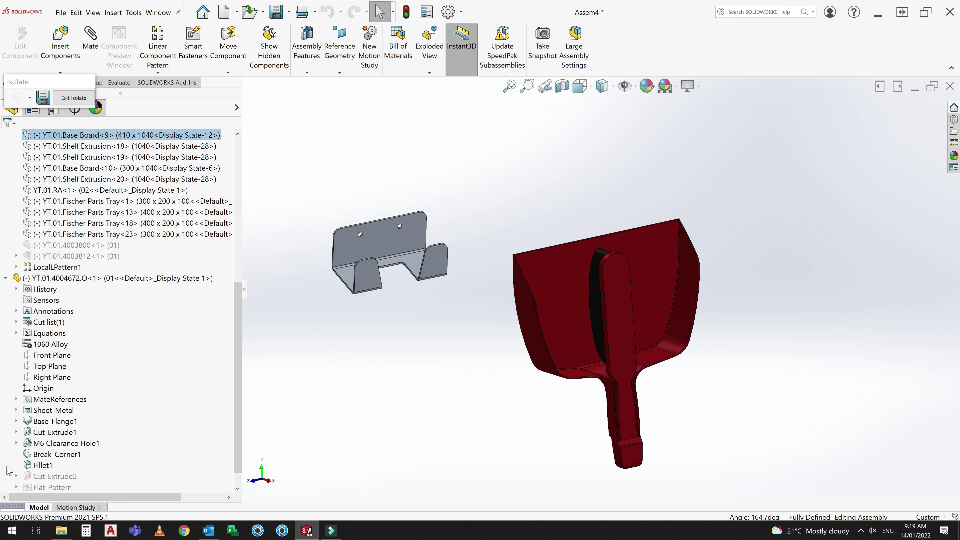
pyautogui.click(42, 355)
pyautogui.scroll(-1, 15, 452)
pyautogui.click(5, 476)
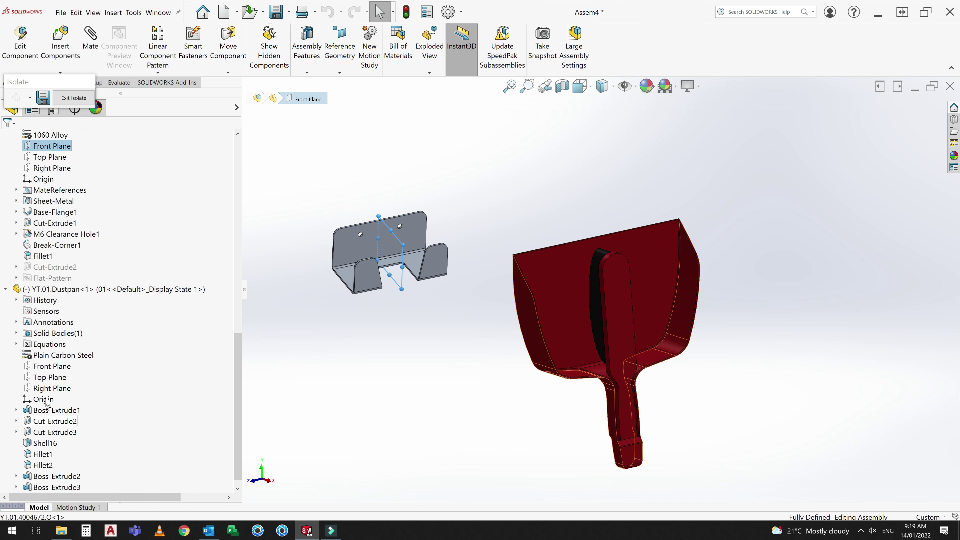
pyautogui.click(56, 376)
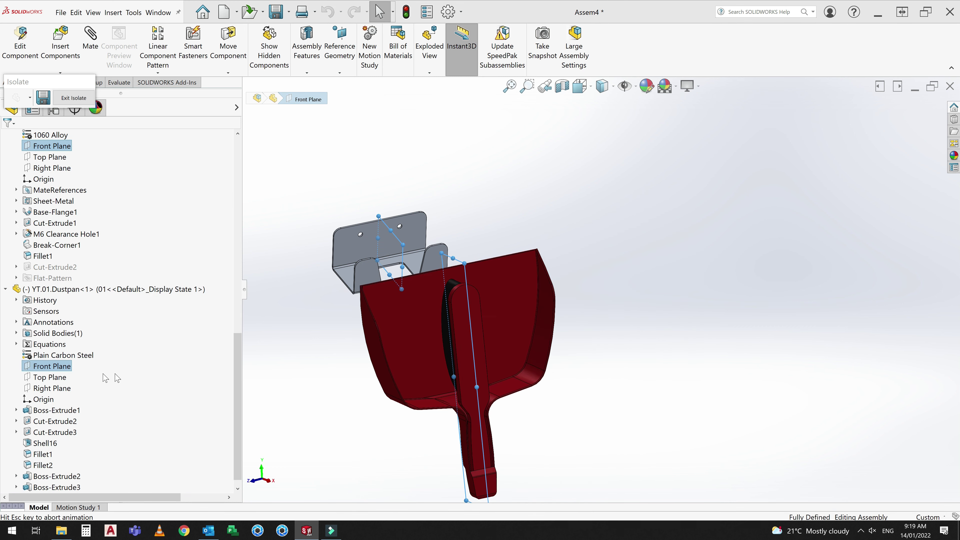
pyautogui.moveTo(370, 428); pyautogui.dragTo(451, 387)
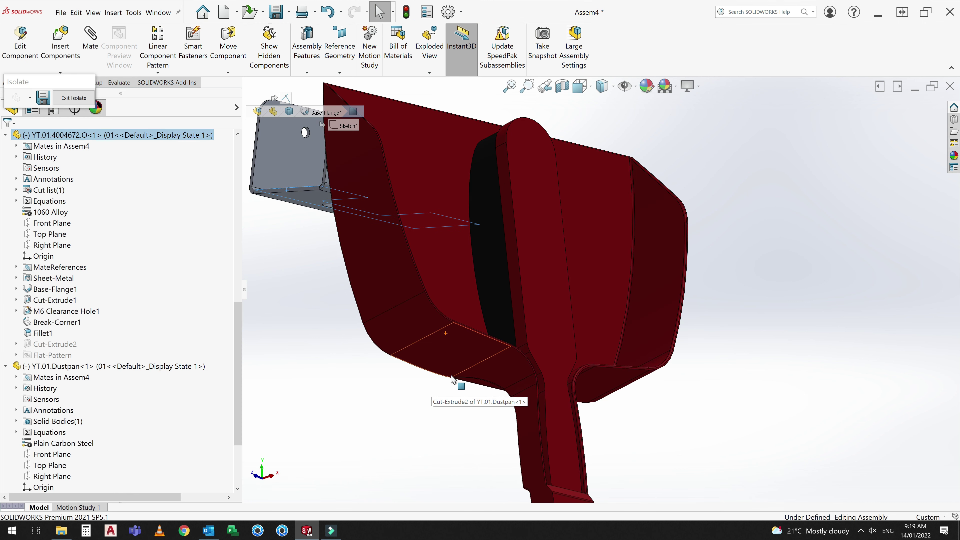
pyautogui.click(449, 380)
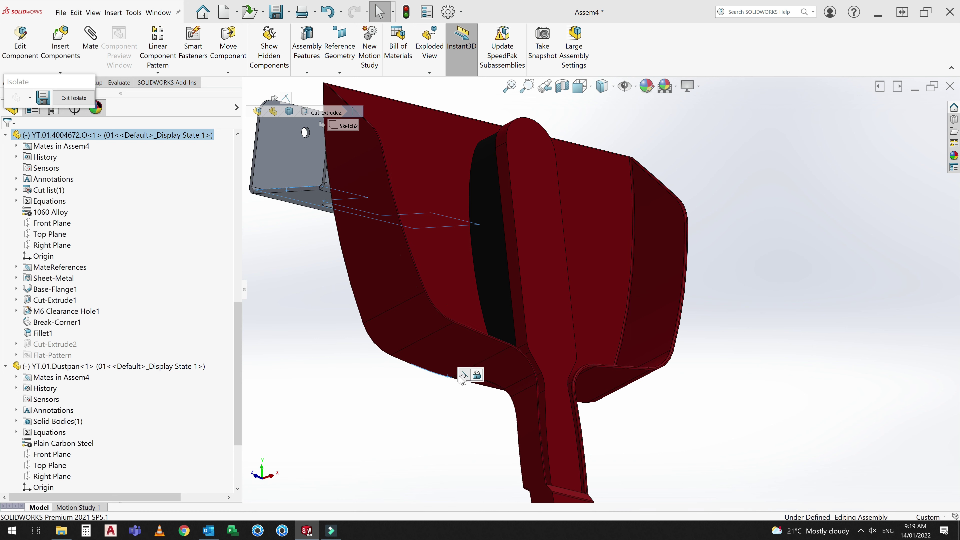
pyautogui.moveTo(456, 381); pyautogui.dragTo(487, 135)
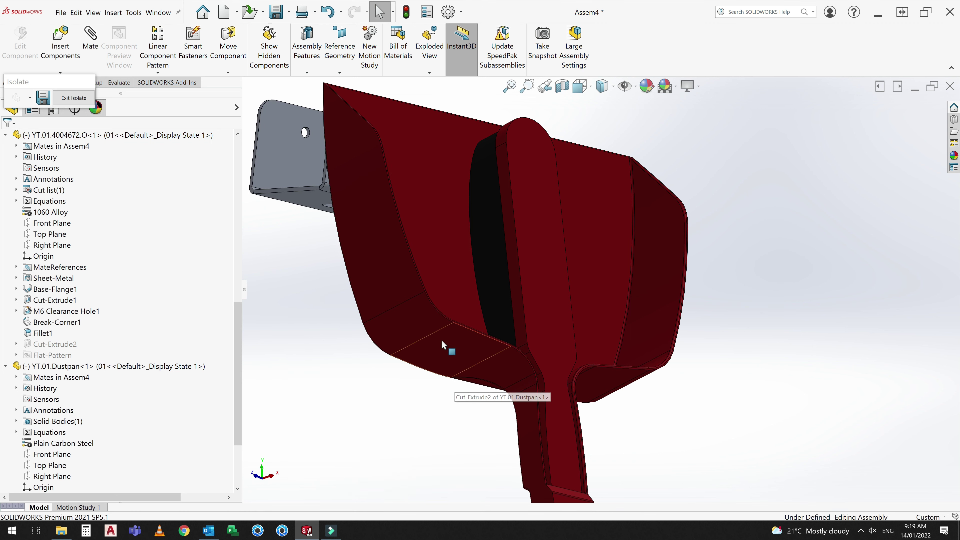
pyautogui.press('Escape')
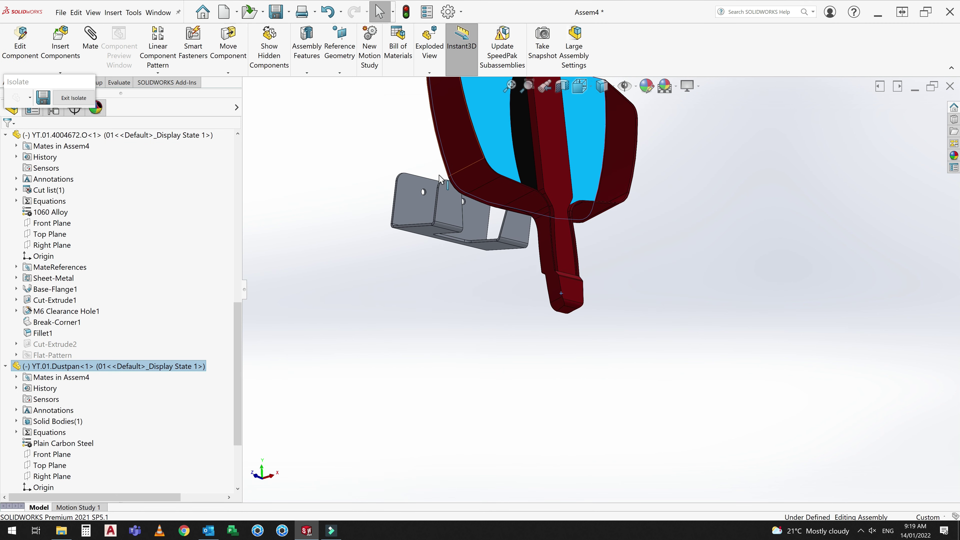
# Mate the bracket flush onto the dustpan face, then inspect its flange face and edges.
pyautogui.click(415, 204)
pyautogui.moveTo(416, 204); pyautogui.dragTo(500, 245, button='middle')
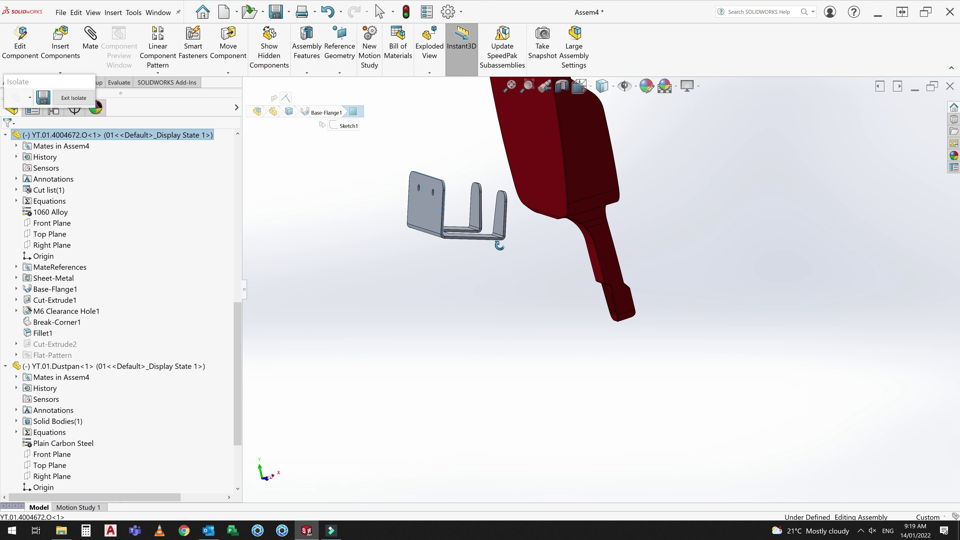
pyautogui.keyDown('ctrl'); pyautogui.click(549, 190); pyautogui.keyUp('ctrl')
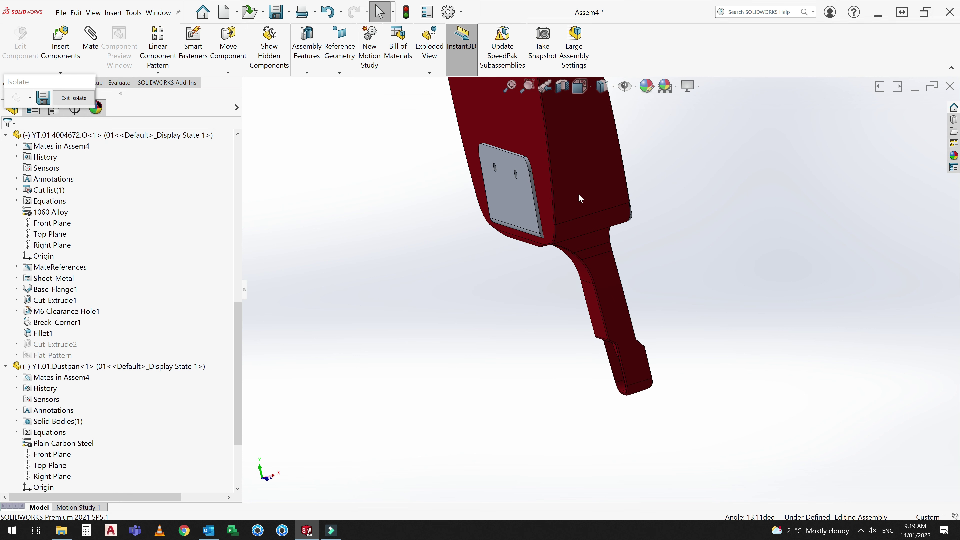
pyautogui.moveTo(568, 223)
pyautogui.mouseDown(button='middle')
pyautogui.moveTo(540, 265)
pyautogui.moveTo(492, 189)
pyautogui.mouseUp(button='middle')
pyautogui.scroll(2, 541, 265)
pyautogui.click(540, 267)
pyautogui.scroll(-3, 489, 197)
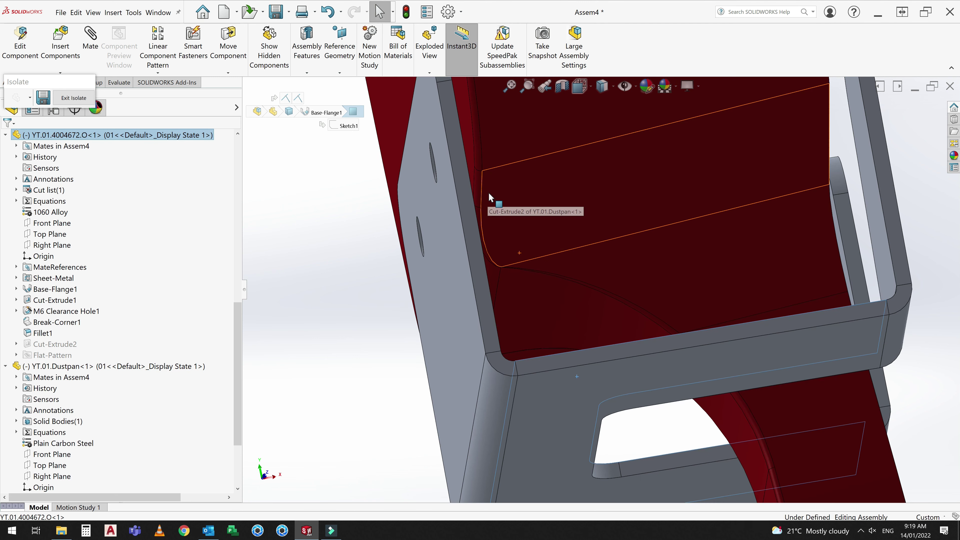
pyautogui.click(483, 200)
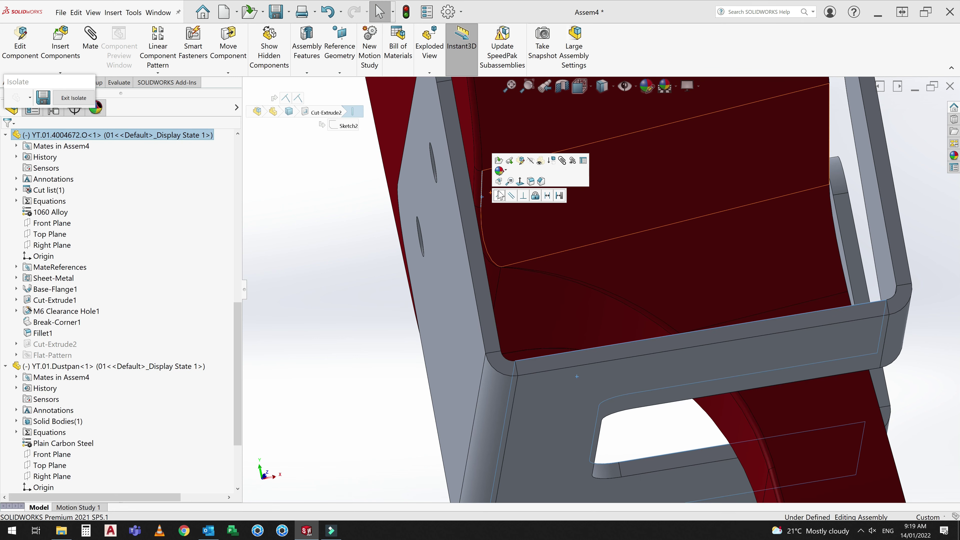
# Orbit around the dustpan, check its bottom face, then zoom out.
pyautogui.moveTo(512, 210); pyautogui.dragTo(437, 233, button='middle')
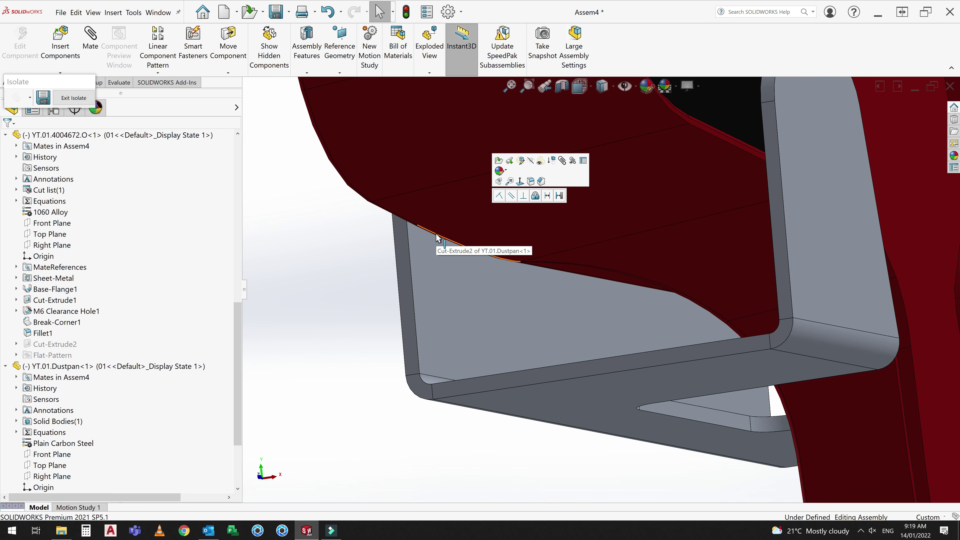
pyautogui.moveTo(482, 293)
pyautogui.mouseDown(button='middle')
pyautogui.moveTo(467, 322)
pyautogui.moveTo(515, 412)
pyautogui.moveTo(602, 333)
pyautogui.moveTo(681, 232)
pyautogui.moveTo(709, 262)
pyautogui.moveTo(665, 224)
pyautogui.moveTo(642, 249)
pyautogui.mouseUp(button='middle')
pyautogui.click(535, 408)
pyautogui.click(609, 328)
pyautogui.scroll(5, 609, 328)
pyautogui.scroll(2, 642, 249)
# Exit isolation to show the whole van and move the dustpan clear of the body.
pyautogui.click(78, 99)
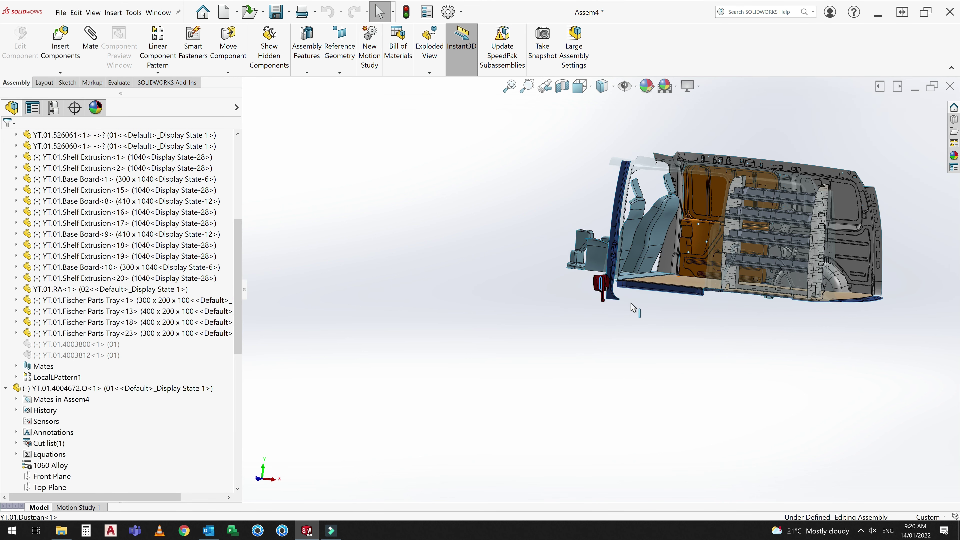
pyautogui.moveTo(634, 307); pyautogui.dragTo(739, 351, button='right')
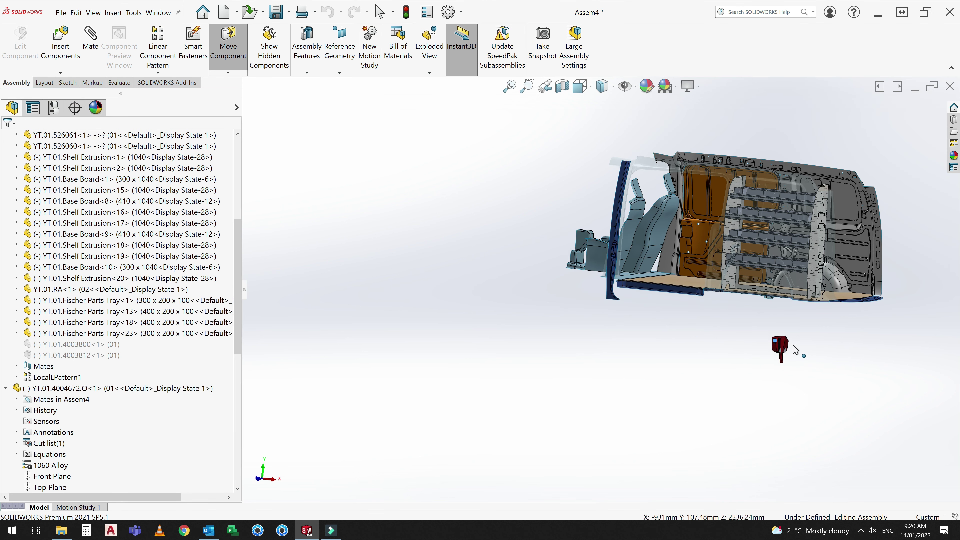
pyautogui.press('Escape')
pyautogui.scroll(-5, 817, 292)
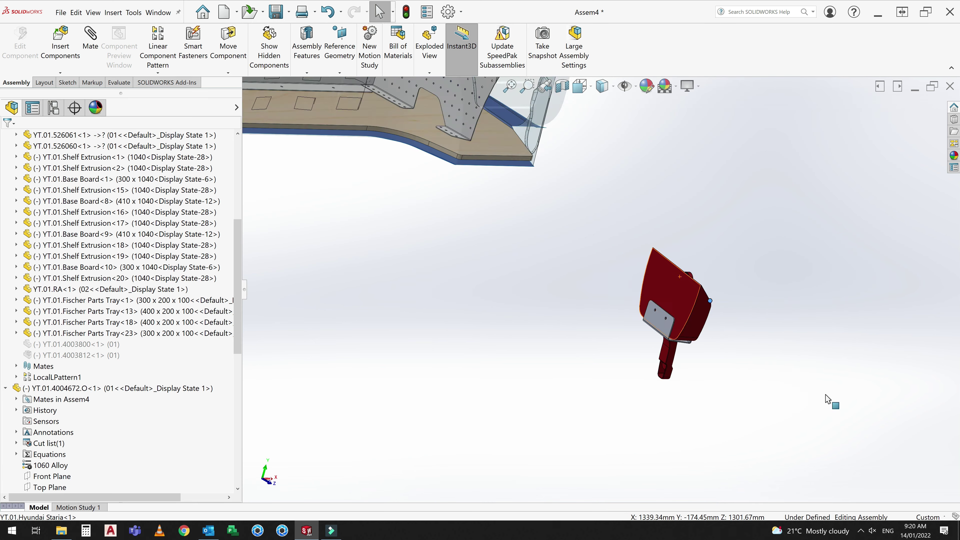
pyautogui.moveTo(831, 400)
pyautogui.mouseDown(button='middle')
pyautogui.moveTo(610, 310)
pyautogui.moveTo(514, 201)
pyautogui.mouseUp(button='middle')
# Rotate the dustpan about 12 degrees beside the shelving partition panel.
pyautogui.click(606, 302)
pyautogui.scroll(5, 575, 295)
pyautogui.scroll(-1, 514, 201)
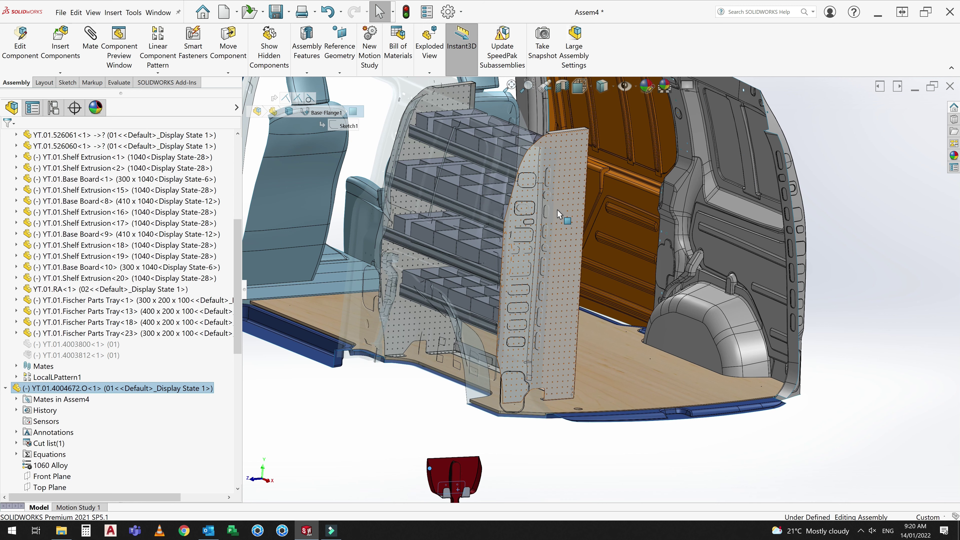
pyautogui.click(560, 213)
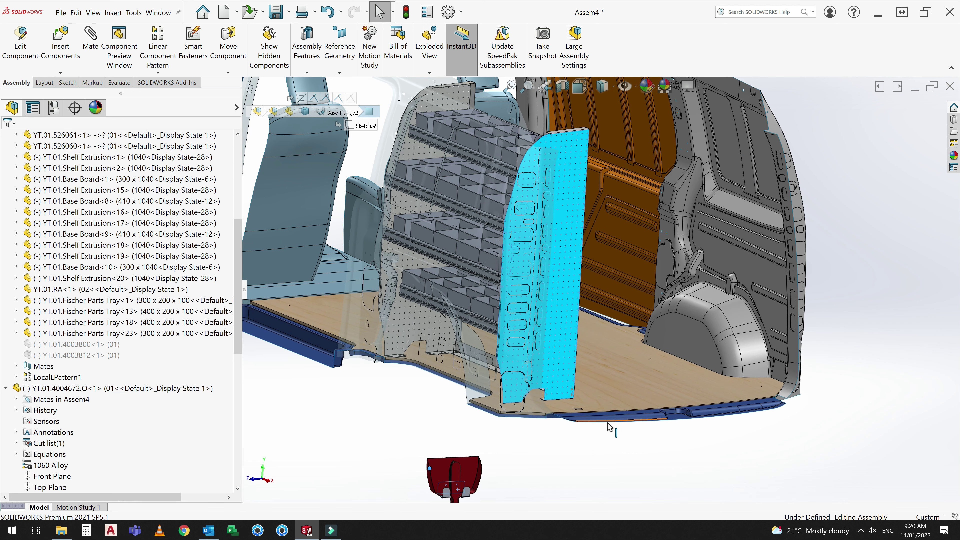
pyautogui.press('Escape')
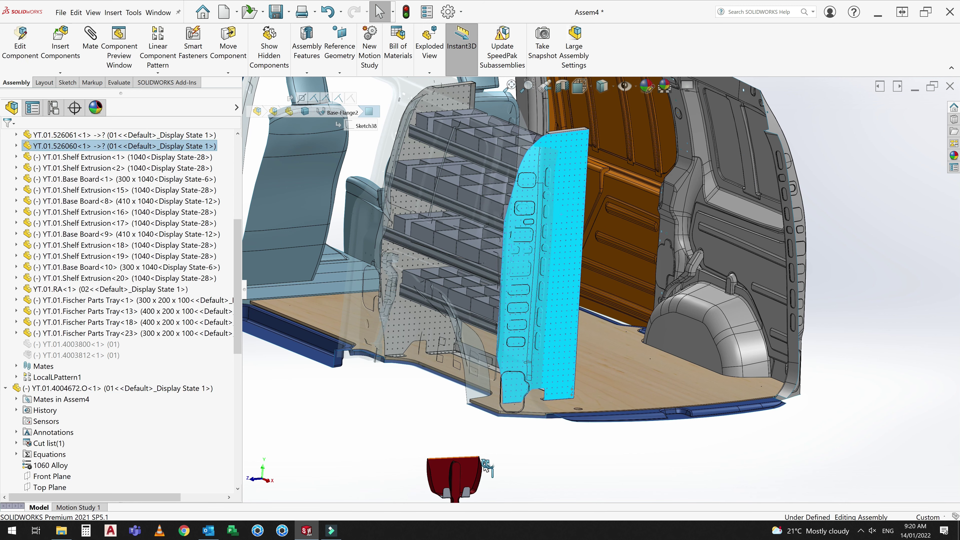
pyautogui.moveTo(498, 382); pyautogui.dragTo(473, 491, button='middle')
pyautogui.click(473, 495)
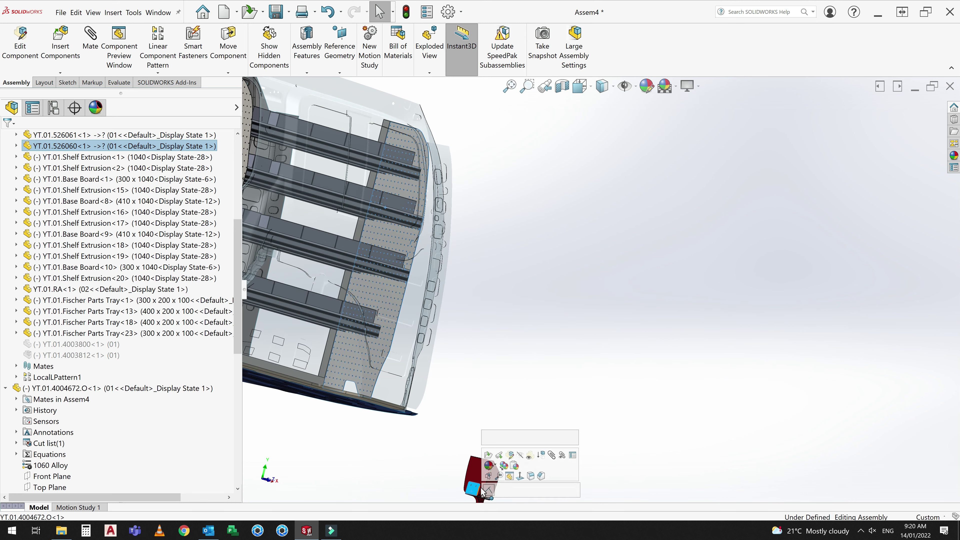
pyautogui.moveTo(473, 495); pyautogui.dragTo(472, 458, button='right')
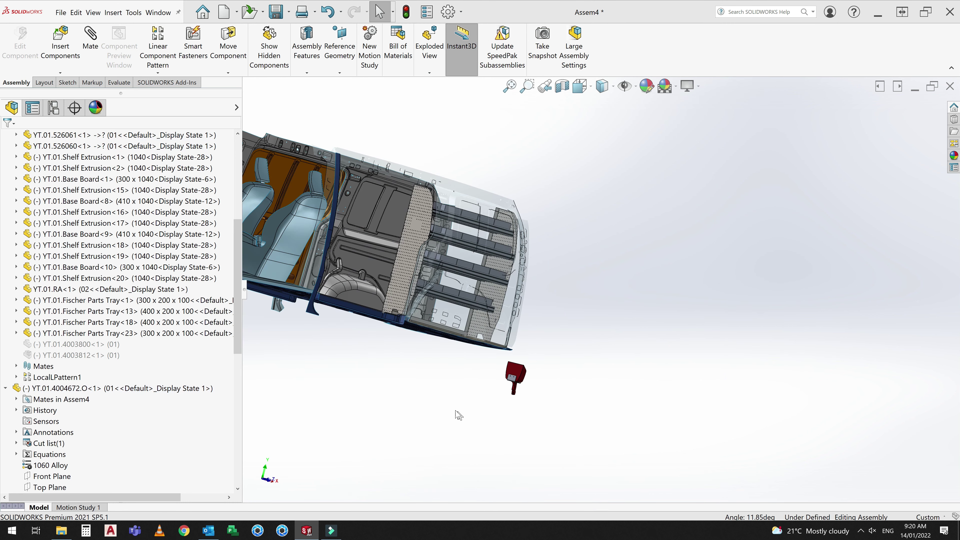
# Hang the dustpan on the pegboard partition panel and return to an isometric view.
pyautogui.moveTo(402, 406); pyautogui.dragTo(401, 440, button='right')
pyautogui.hotkey('ctrl', '3')
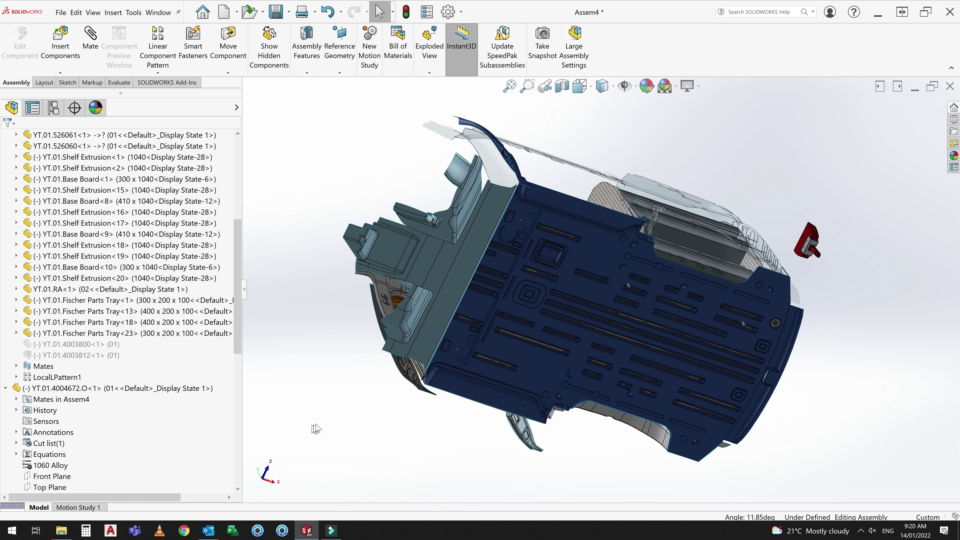
pyautogui.hotkey('ctrl', '4')
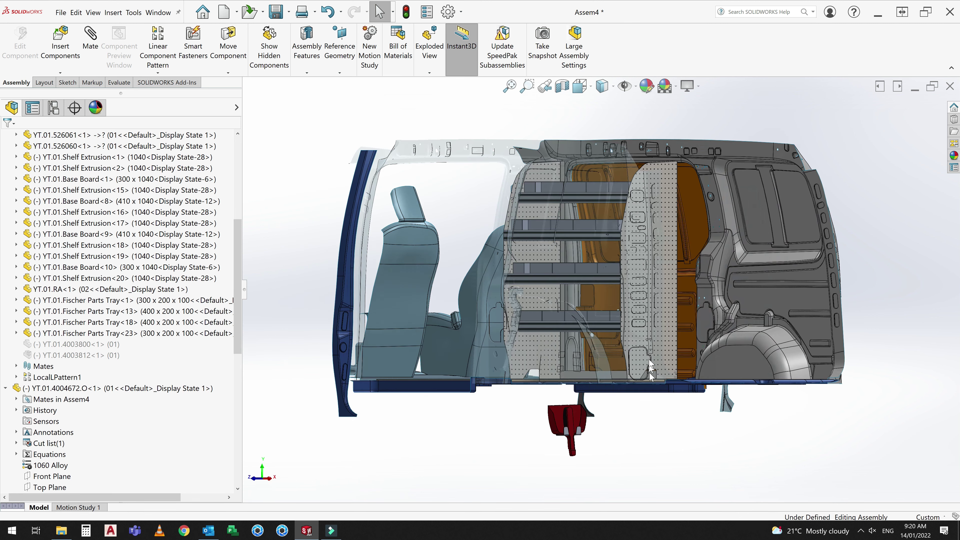
pyautogui.moveTo(412, 427); pyautogui.dragTo(498, 320)
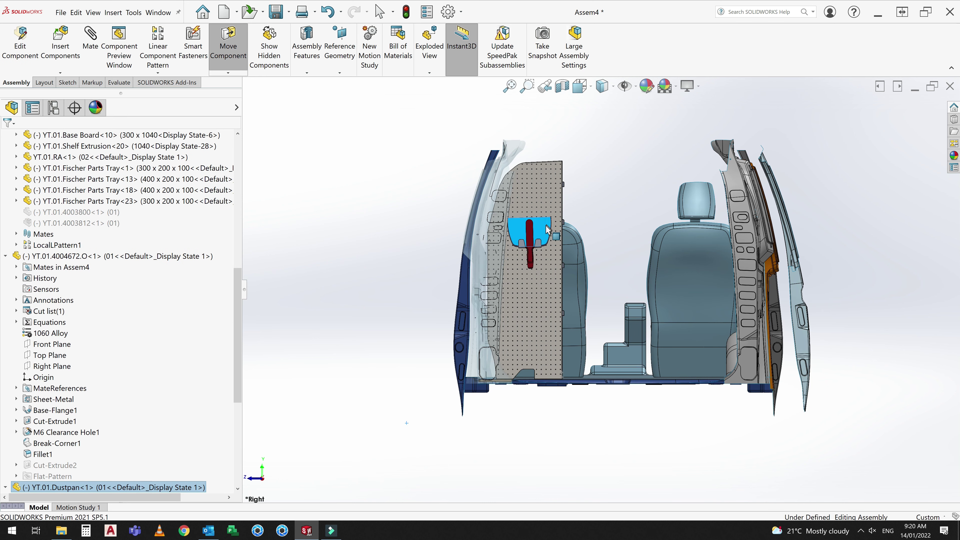
pyautogui.scroll(-5, 547, 228)
pyautogui.scroll(-2, 559, 236)
pyautogui.moveTo(559, 235); pyautogui.dragTo(558, 220)
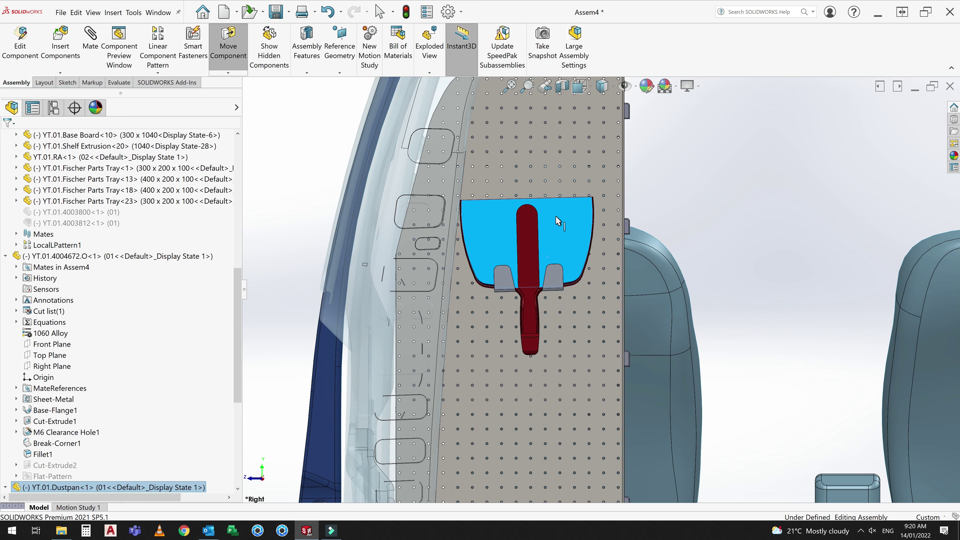
pyautogui.press('f')
pyautogui.press('Escape')
pyautogui.moveTo(556, 283)
pyautogui.mouseDown(button='middle')
pyautogui.moveTo(554, 347)
pyautogui.moveTo(503, 340)
pyautogui.mouseUp(button='middle')
# Insert YT.01.4003815, rotate it 90° and place it below the van floor's side.
pyautogui.click(73, 58)
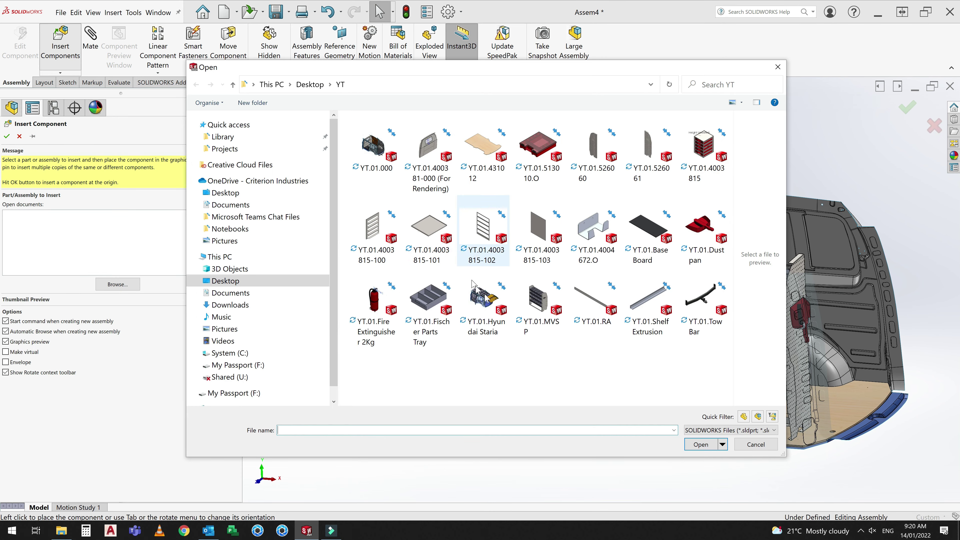
pyautogui.click(697, 159)
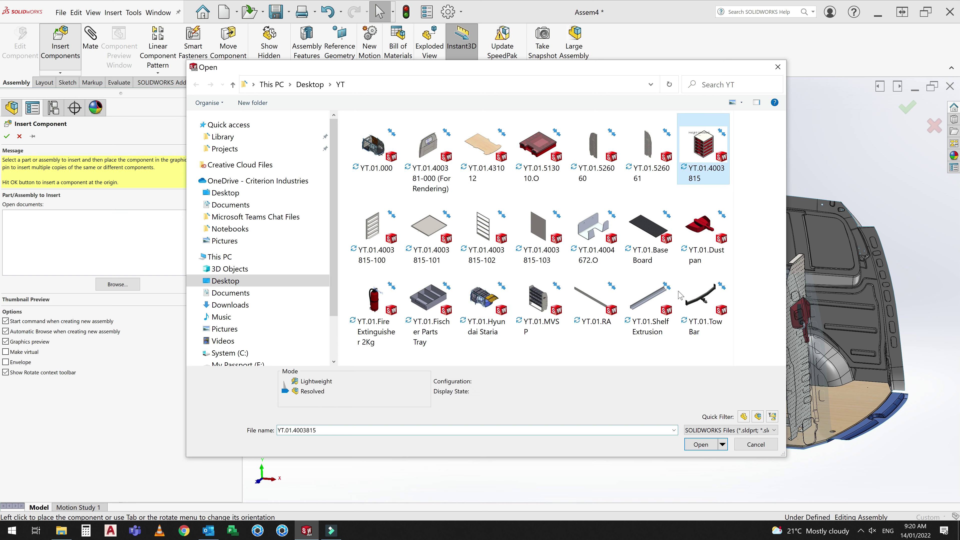
pyautogui.click(701, 445)
pyautogui.scroll(3, 624, 442)
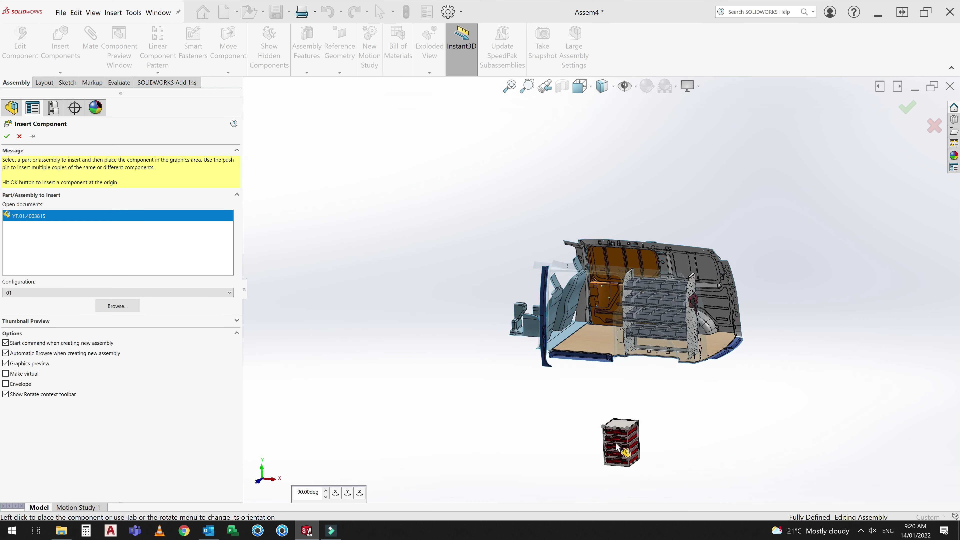
pyautogui.scroll(-5, 477, 435)
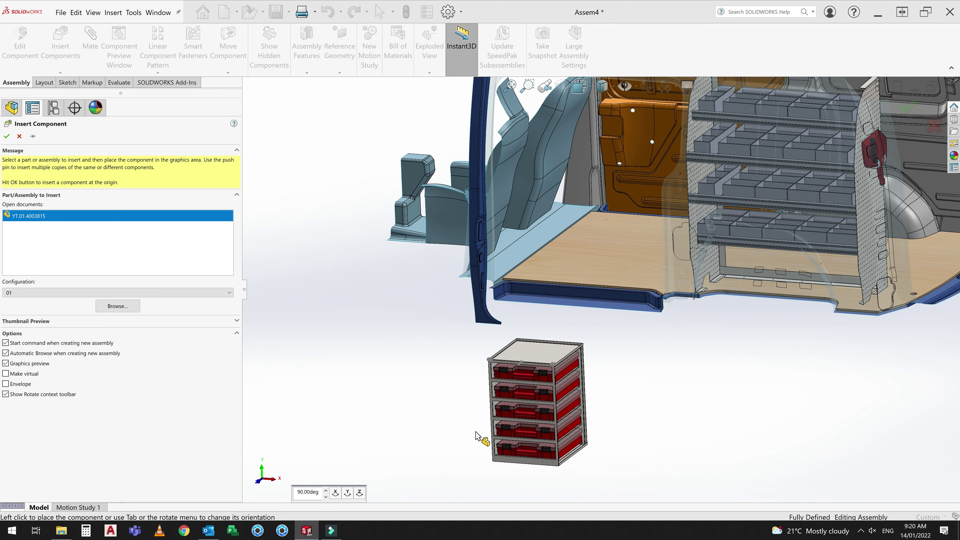
pyautogui.click(348, 493)
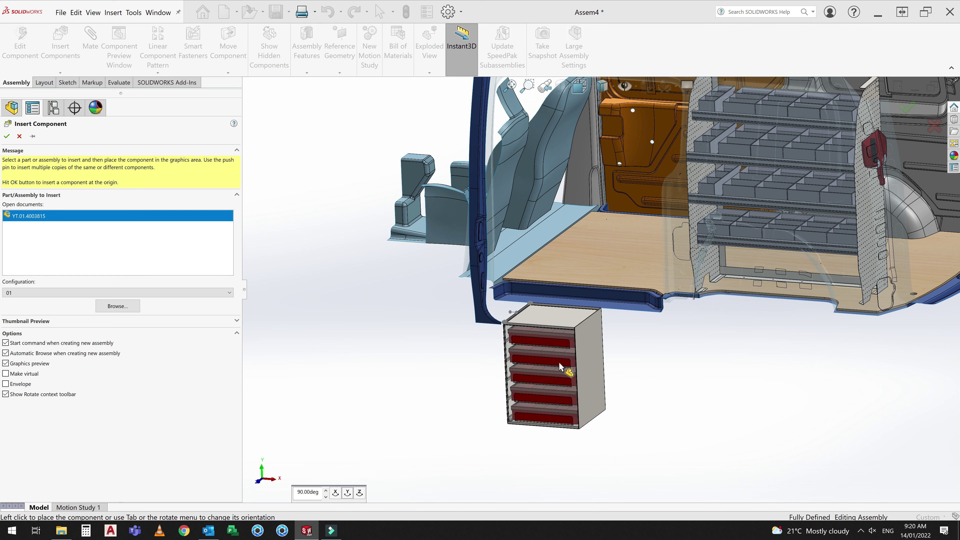
pyautogui.click(562, 369)
pyautogui.click(636, 280)
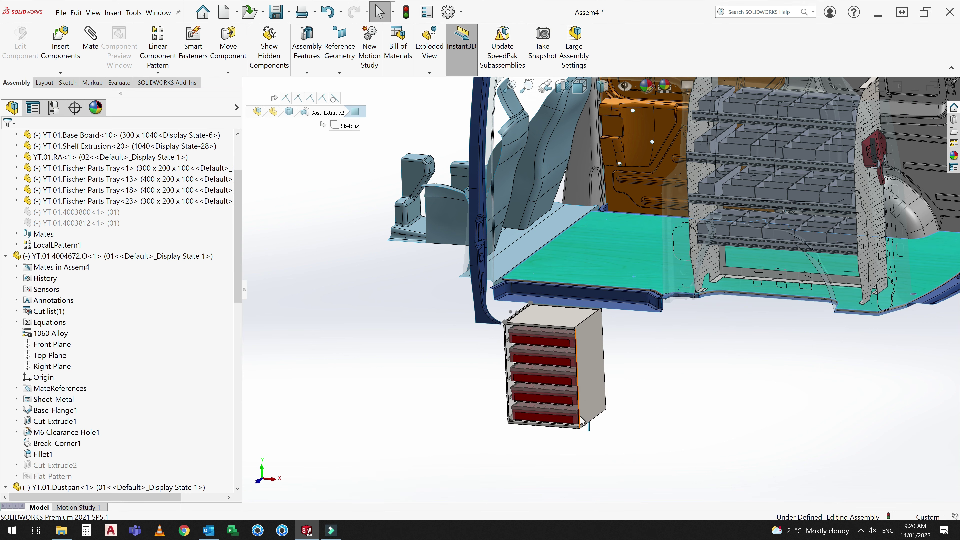
pyautogui.moveTo(635, 279); pyautogui.dragTo(555, 469, button='middle')
pyautogui.click(555, 469)
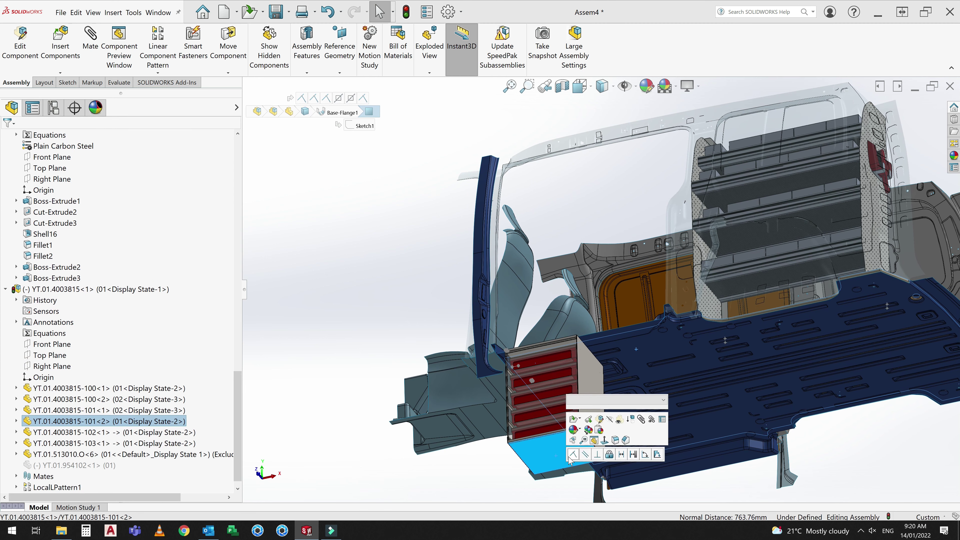
pyautogui.moveTo(560, 465); pyautogui.dragTo(664, 265)
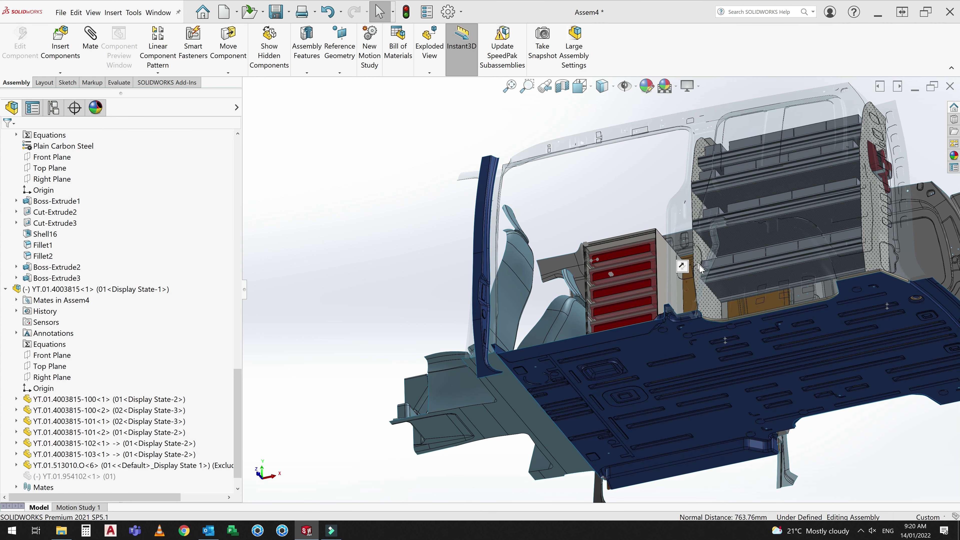
pyautogui.moveTo(700, 267); pyautogui.dragTo(666, 261, button='middle')
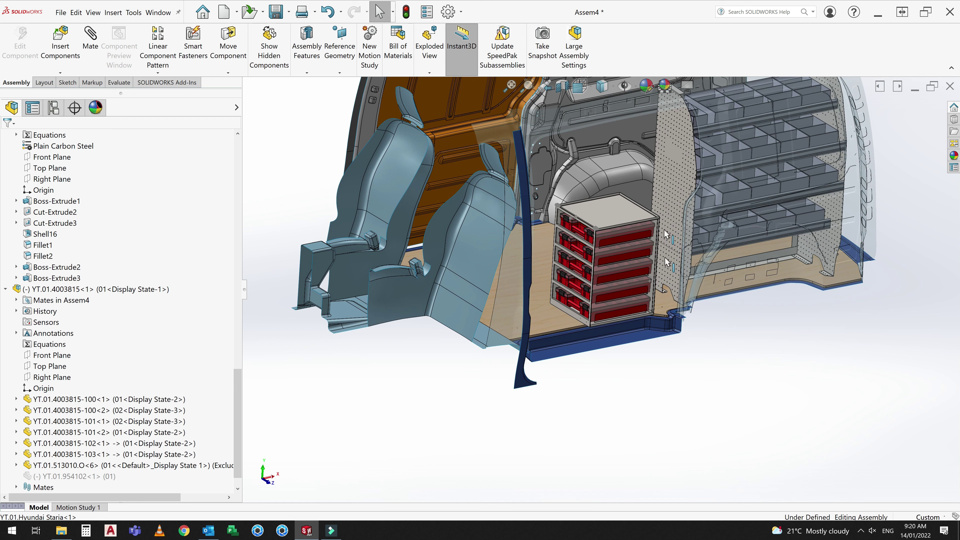
pyautogui.scroll(-3, 666, 261)
pyautogui.click(656, 238)
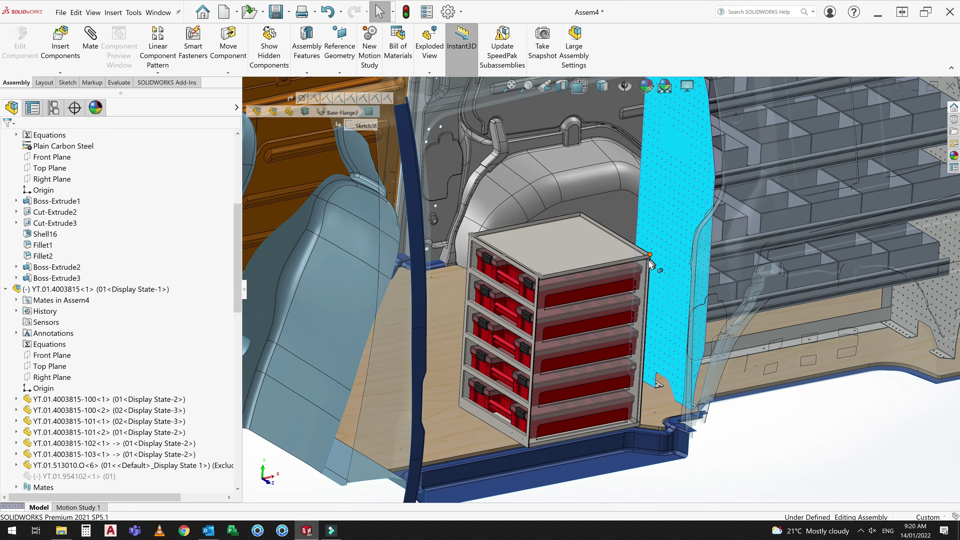
pyautogui.moveTo(656, 238); pyautogui.dragTo(663, 262, button='middle')
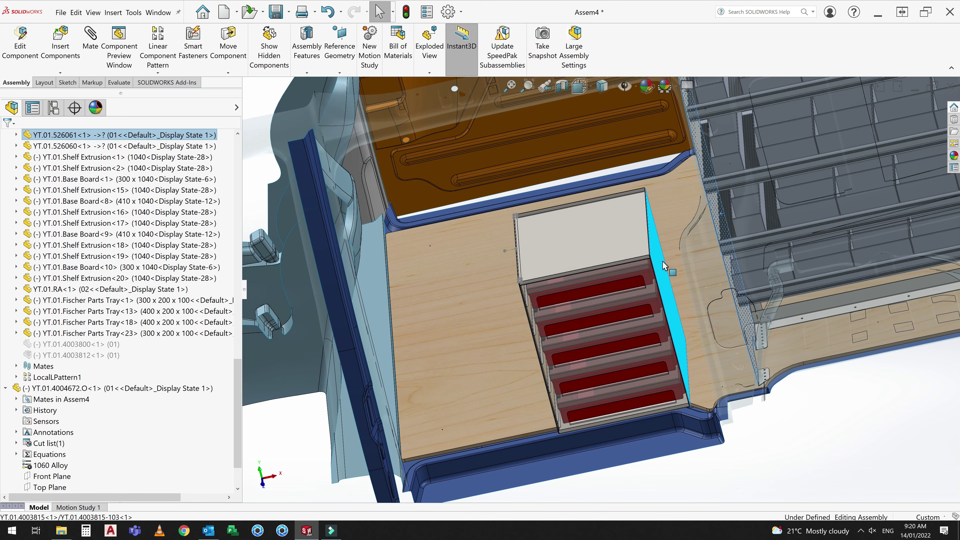
pyautogui.click(670, 269)
pyautogui.moveTo(670, 269); pyautogui.dragTo(645, 292)
pyautogui.press('Escape')
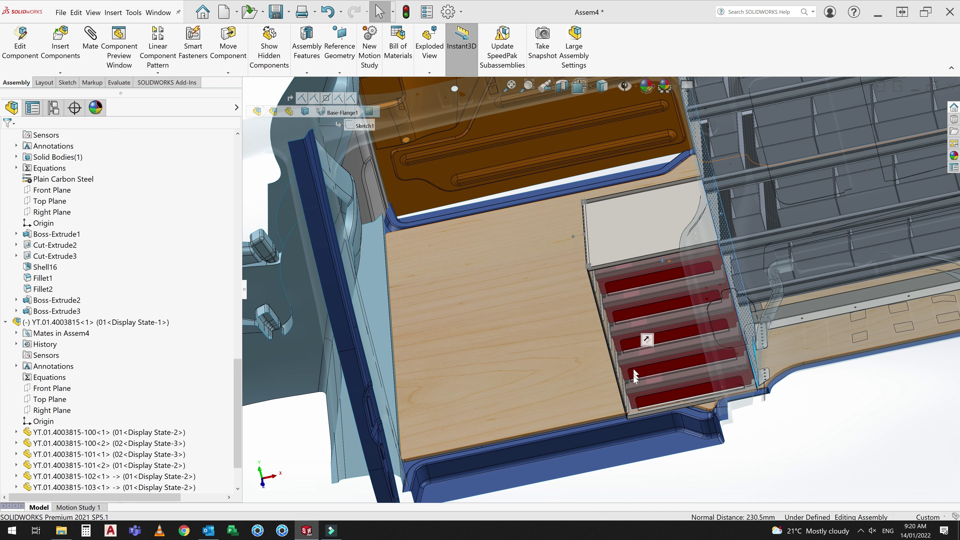
pyautogui.scroll(-5, 640, 410)
pyautogui.keyDown('ctrl'); pyautogui.moveTo(648, 439); pyautogui.dragTo(634, 419, button='middle'); pyautogui.keyUp('ctrl')
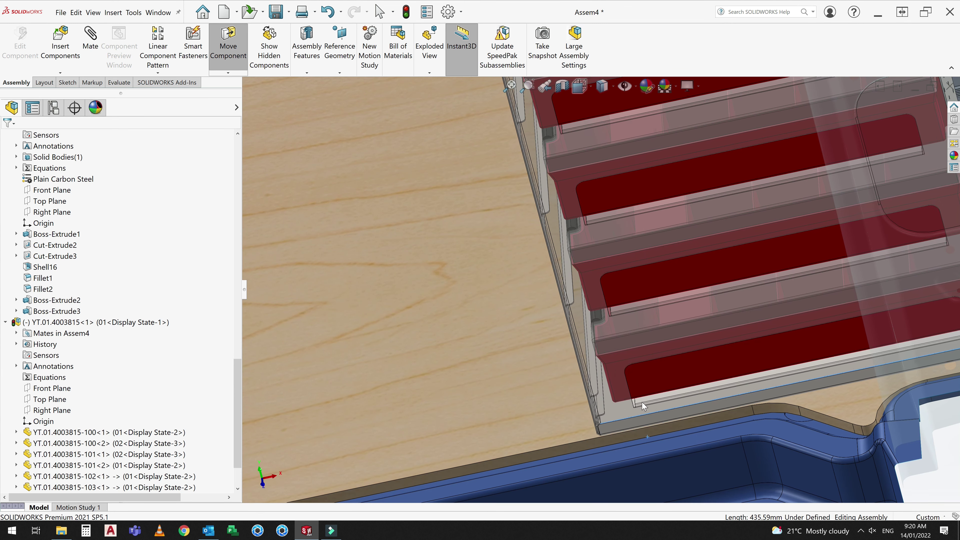
pyautogui.click(633, 418)
pyautogui.keyDown('ctrl'); pyautogui.click(634, 432); pyautogui.keyUp('ctrl')
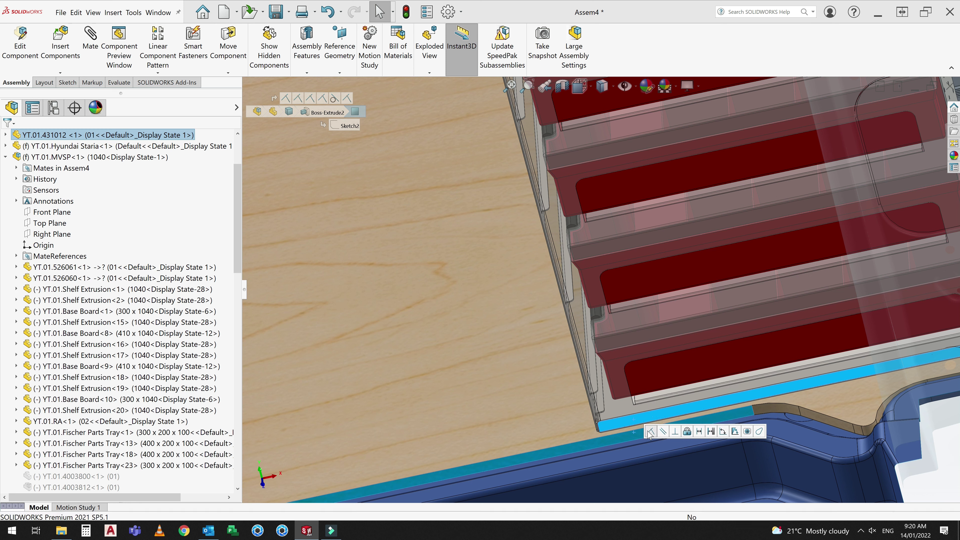
pyautogui.press('Escape')
pyautogui.scroll(5, 657, 307)
pyautogui.scroll(3, 658, 307)
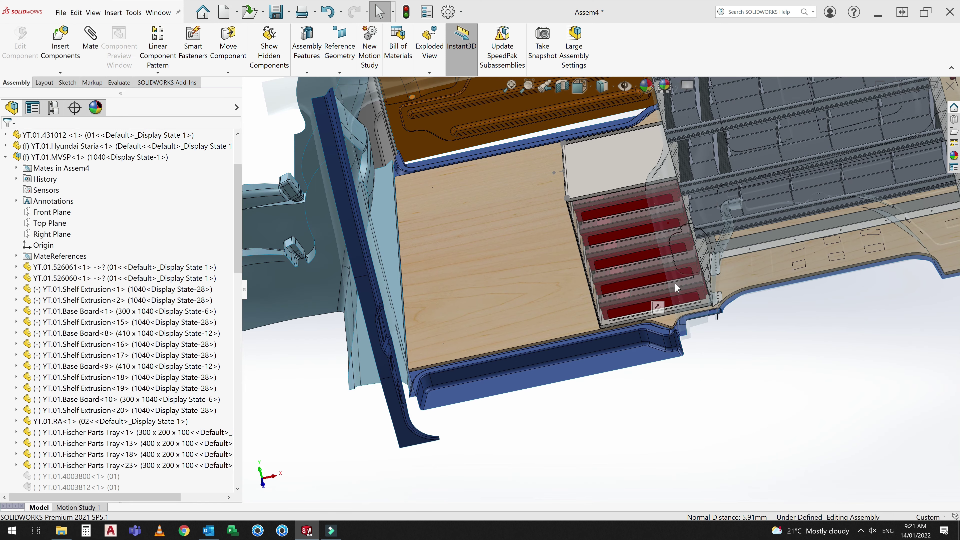
pyautogui.scroll(3, 678, 289)
pyautogui.scroll(3, 701, 237)
pyautogui.moveTo(701, 236); pyautogui.dragTo(685, 232, button='middle')
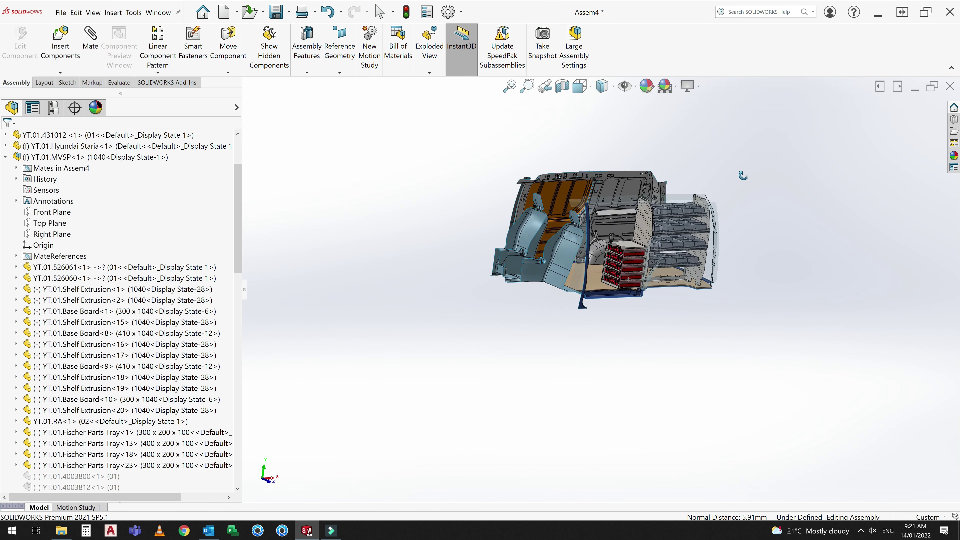
pyautogui.scroll(-3, 685, 232)
pyautogui.scroll(-5, 553, 310)
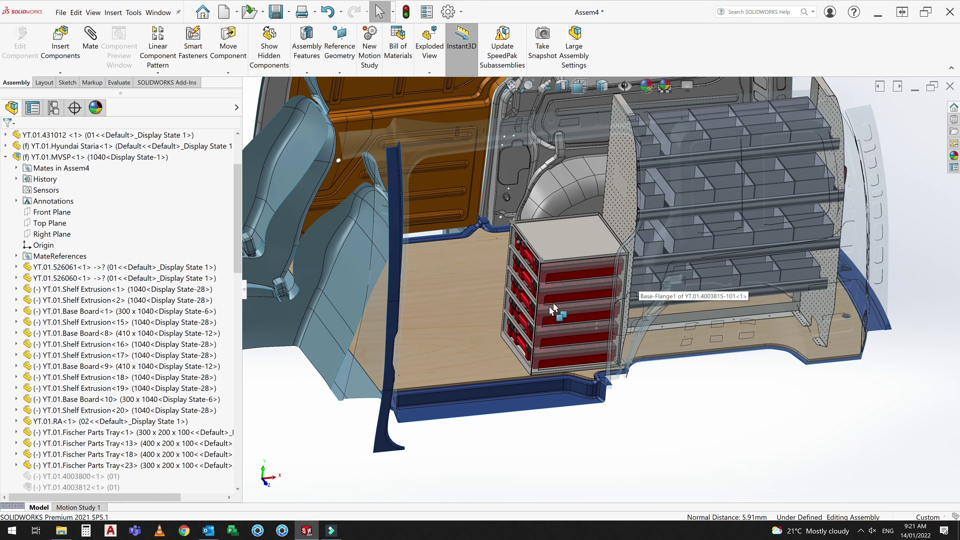
pyautogui.moveTo(553, 310)
pyautogui.mouseDown(button='middle')
pyautogui.moveTo(580, 306)
pyautogui.moveTo(576, 336)
pyautogui.mouseUp(button='middle')
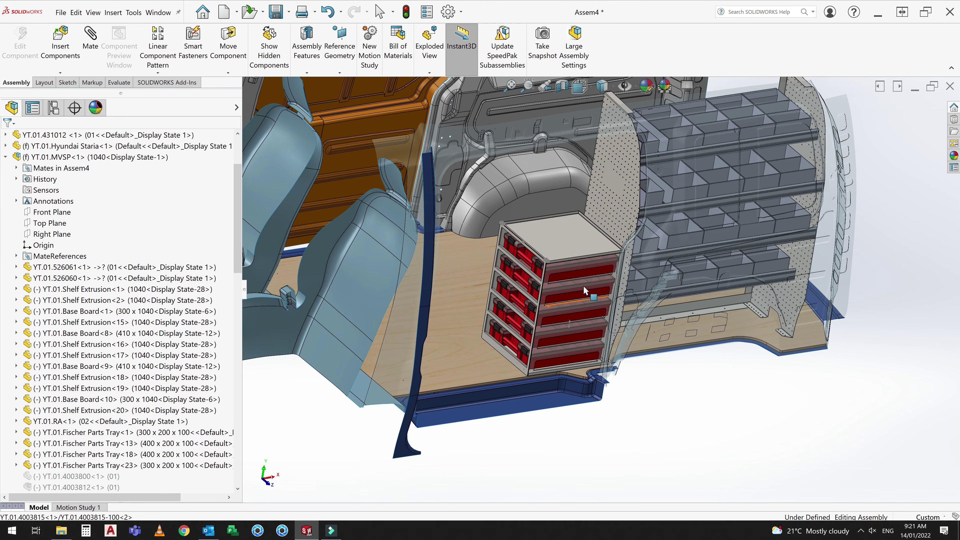
pyautogui.scroll(-3, 576, 337)
pyautogui.scroll(-2, 576, 336)
pyautogui.scroll(2, 585, 335)
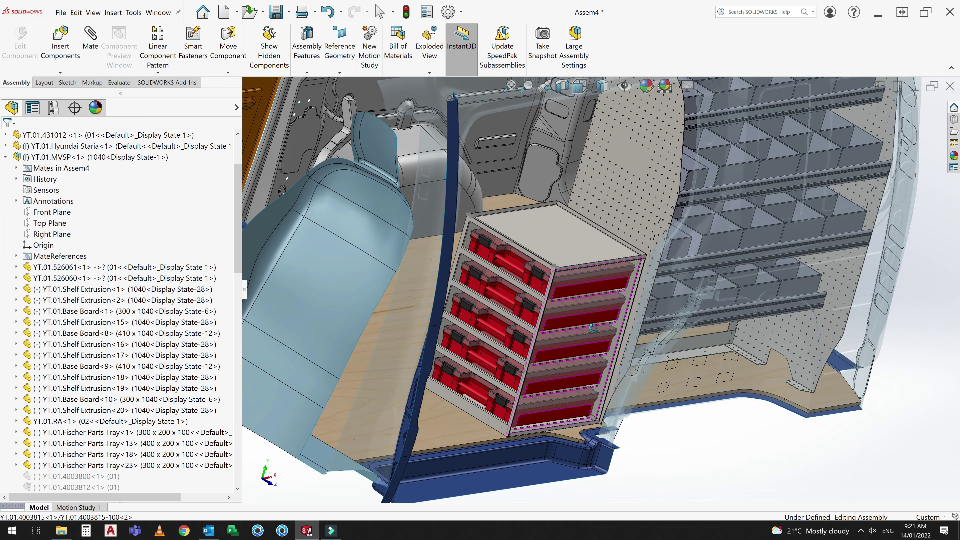
pyautogui.moveTo(585, 334); pyautogui.dragTo(603, 296, button='middle')
pyautogui.scroll(2, 604, 297)
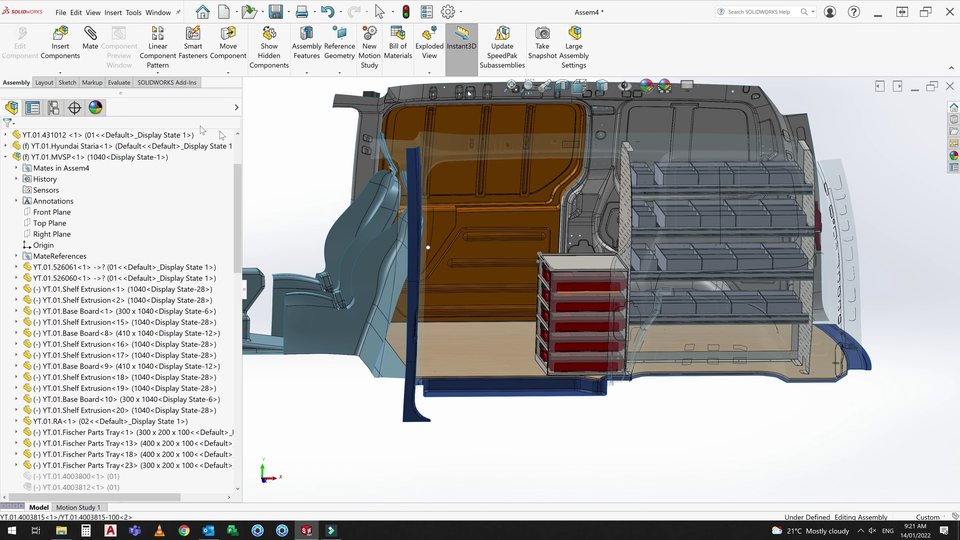
# Insert YT.01.Fire Extinguisher 2Kg and place it below the van.
pyautogui.click(53, 38)
pyautogui.click(126, 288)
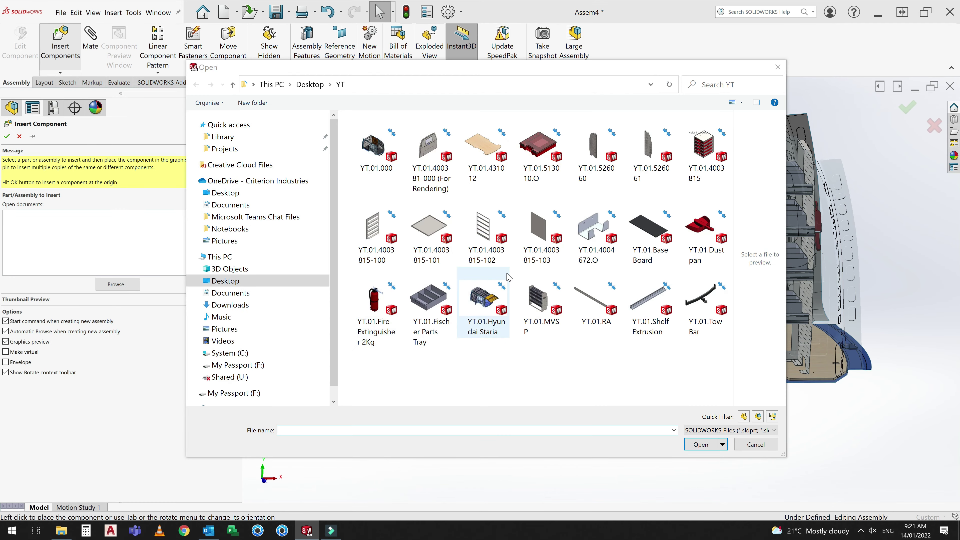
pyautogui.click(373, 299)
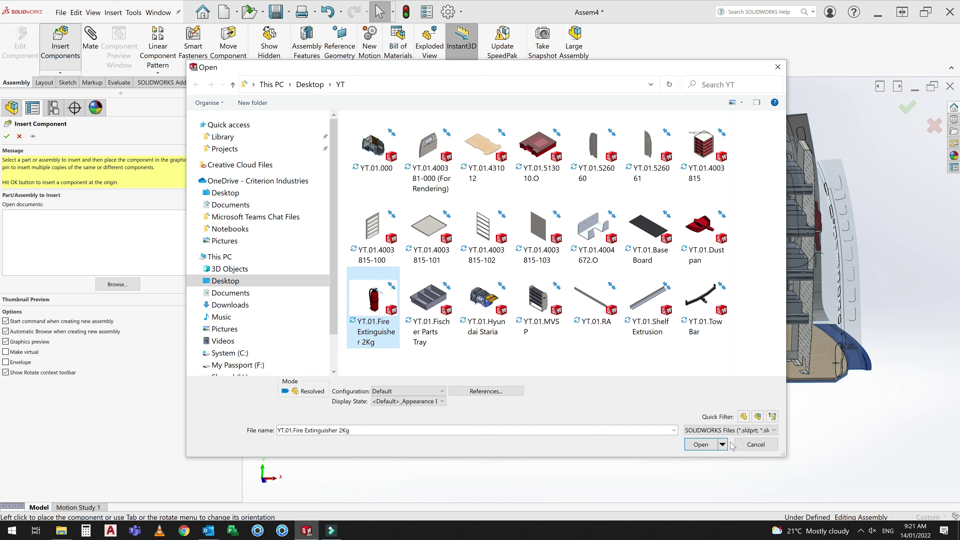
pyautogui.click(701, 445)
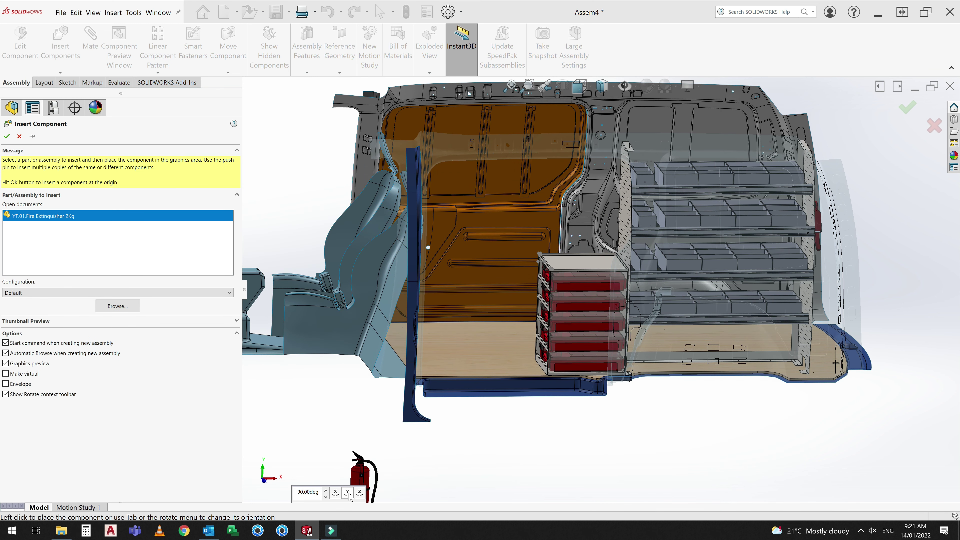
pyautogui.click(521, 446)
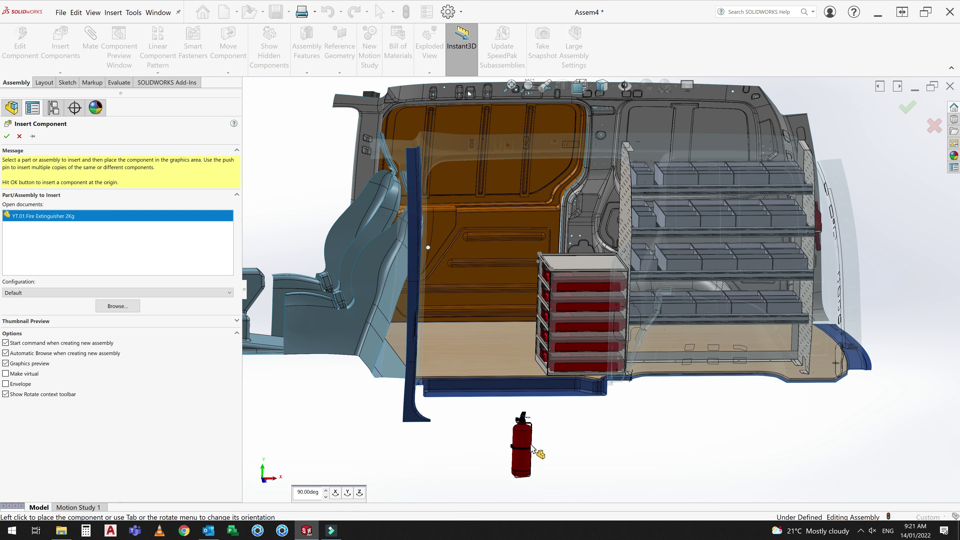
pyautogui.scroll(-5, 516, 477)
pyautogui.scroll(-1, 564, 391)
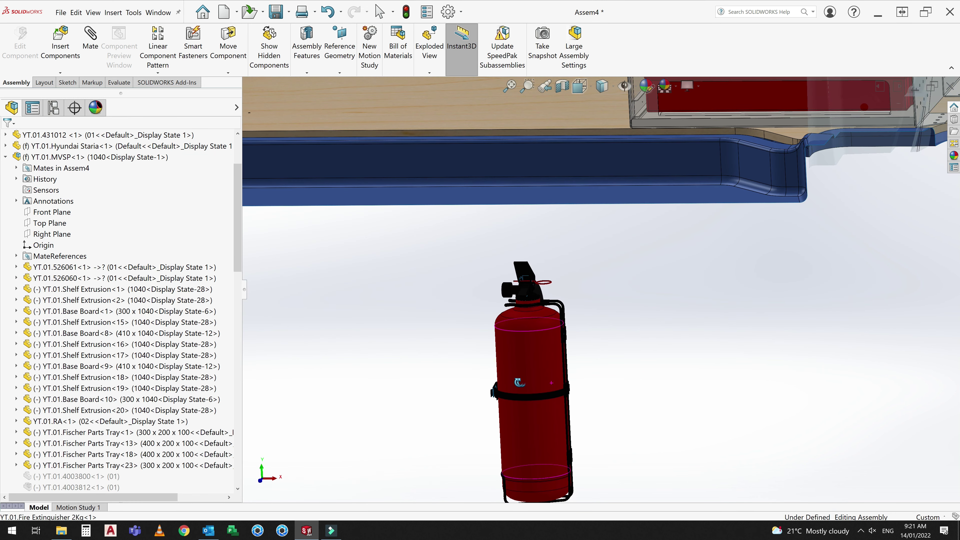
pyautogui.scroll(-2, 575, 388)
pyautogui.scroll(-4, 563, 375)
pyautogui.scroll(6, 542, 371)
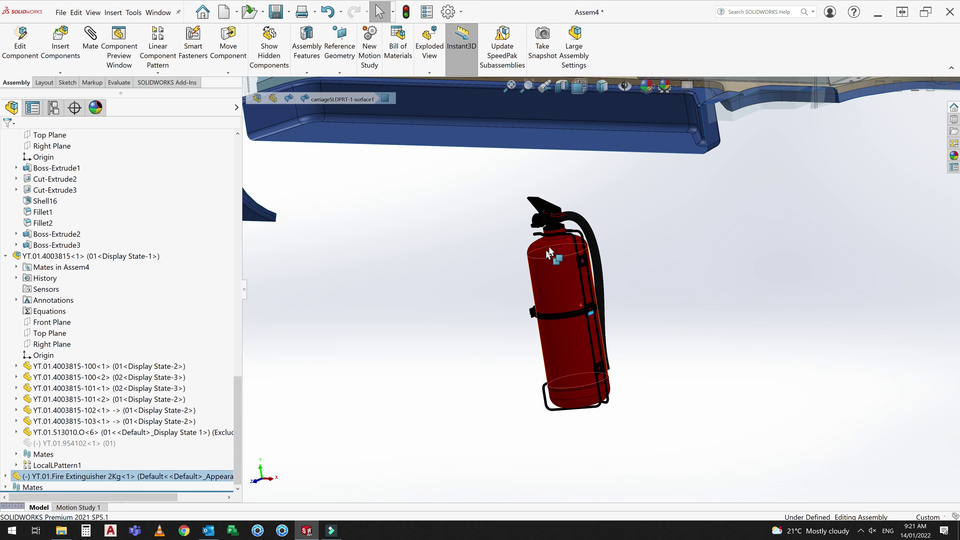
pyautogui.scroll(3, 543, 372)
# Add a 3.00mm Distance mate between the extinguisher and the perforated panel.
pyautogui.moveTo(559, 302); pyautogui.dragTo(650, 169, button='middle')
pyautogui.scroll(-5, 651, 169)
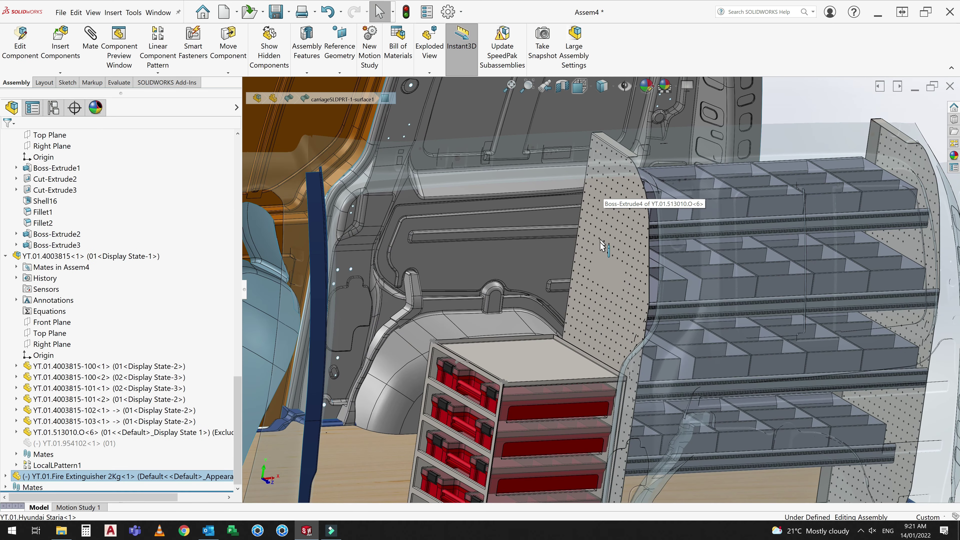
pyautogui.click(605, 267)
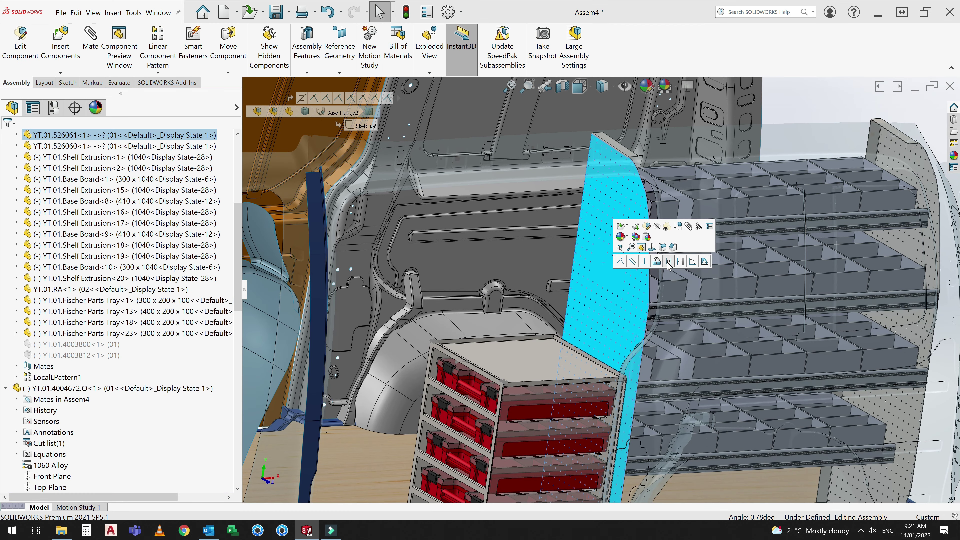
pyautogui.click(668, 261)
pyautogui.write('3')
pyautogui.press('Return')
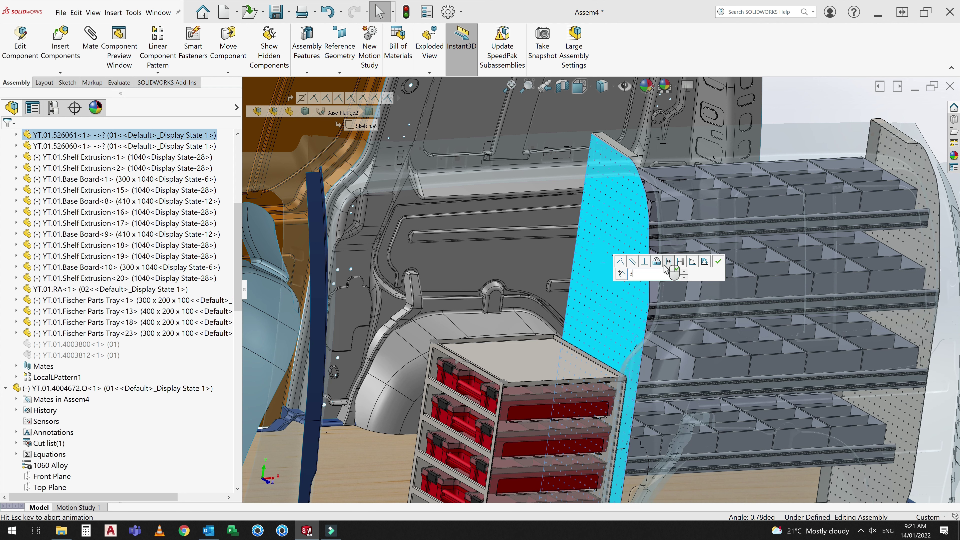
pyautogui.click(718, 264)
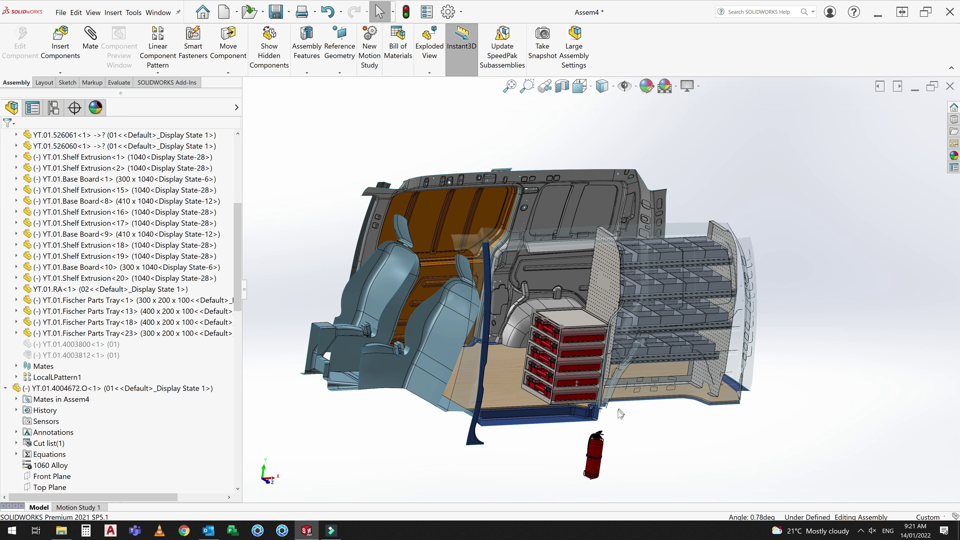
# Move the fire extinguisher up onto the perforated panel and inspect it.
pyautogui.moveTo(601, 458); pyautogui.dragTo(596, 391)
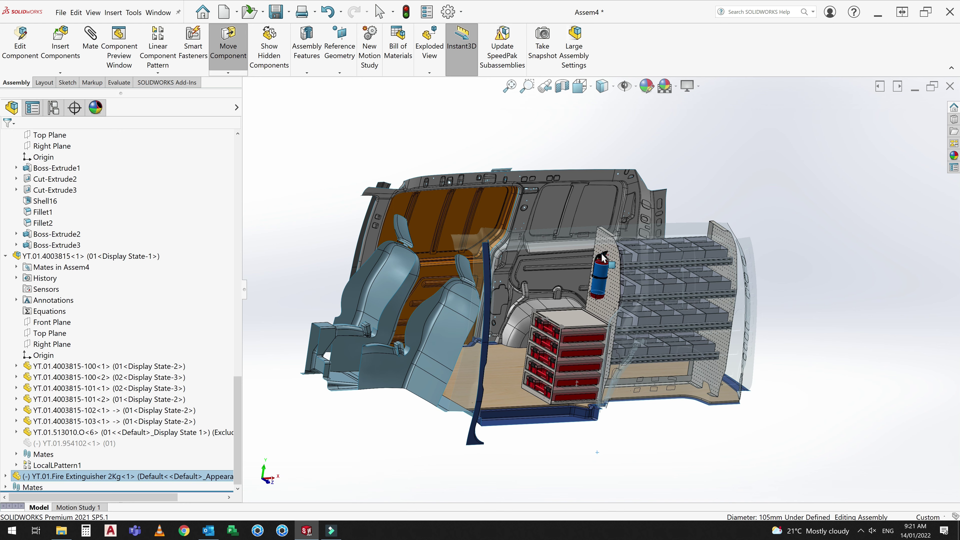
pyautogui.press('Escape')
pyautogui.scroll(-5, 601, 264)
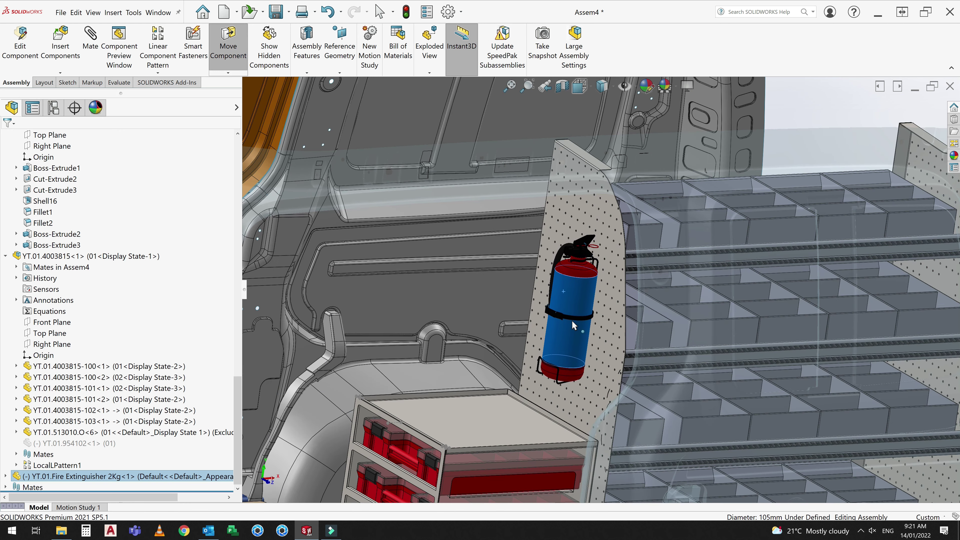
pyautogui.scroll(3, 582, 359)
pyautogui.scroll(3, 597, 439)
pyautogui.click(605, 442)
pyautogui.scroll(-5, 605, 442)
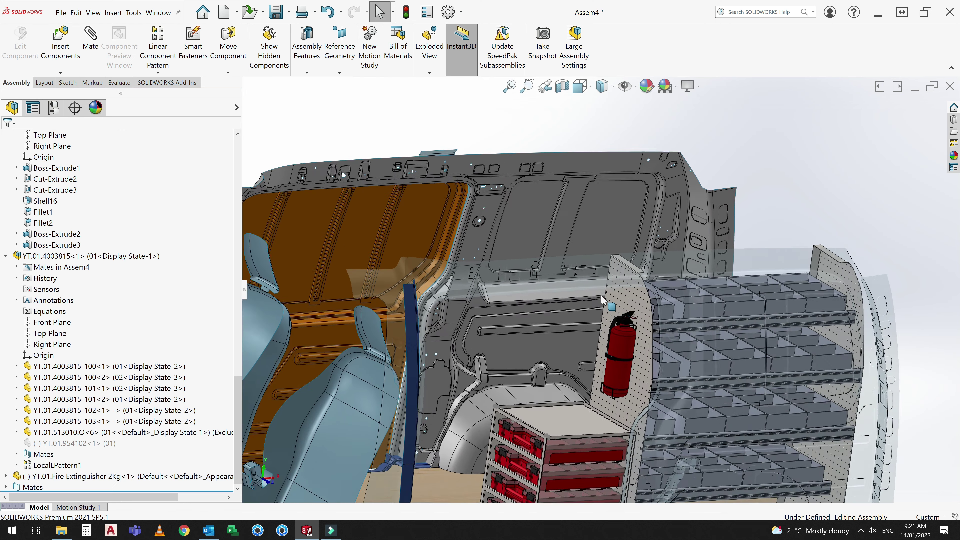
pyautogui.moveTo(613, 416)
pyautogui.mouseDown(button='middle')
pyautogui.moveTo(677, 322)
pyautogui.moveTo(591, 360)
pyautogui.moveTo(575, 403)
pyautogui.moveTo(616, 350)
pyautogui.mouseUp(button='middle')
pyautogui.click(591, 359)
pyautogui.scroll(10, 588, 357)
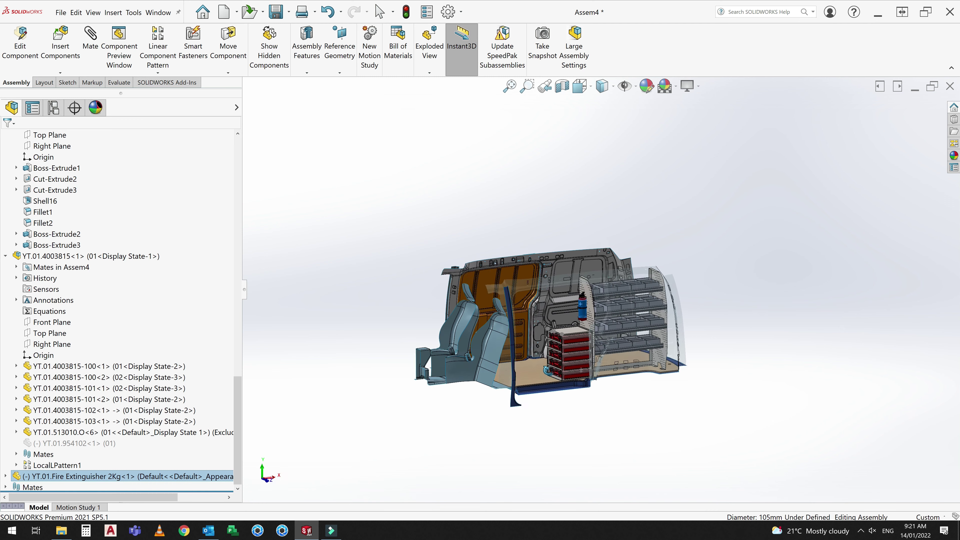
pyautogui.scroll(-1, 616, 350)
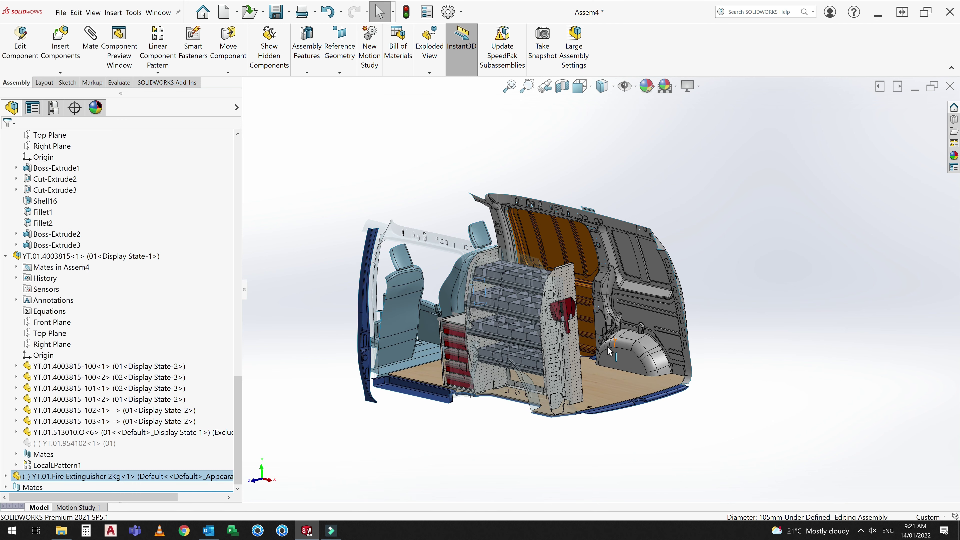
pyautogui.scroll(-2, 616, 349)
pyautogui.scroll(-1, 617, 350)
pyautogui.scroll(-2, 616, 350)
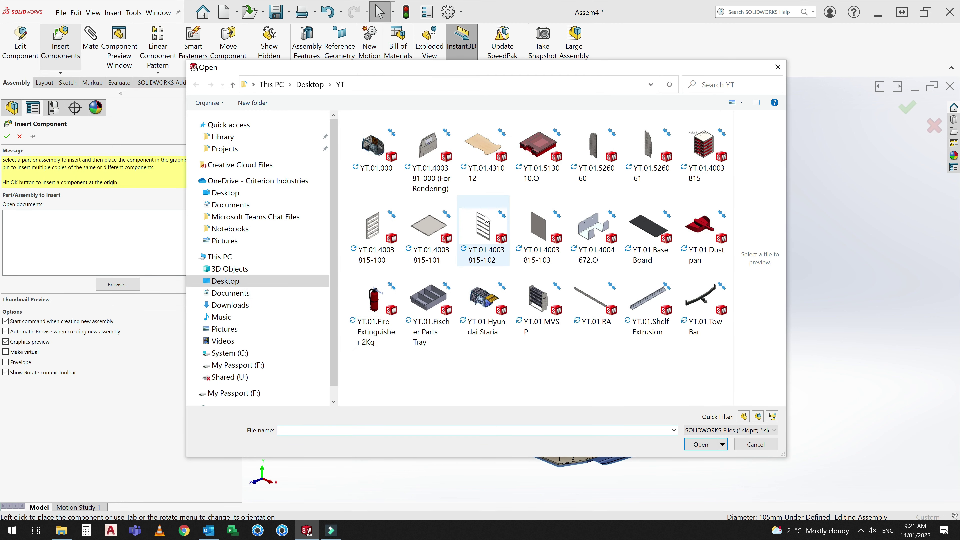
# Insert the YT.01.400381-000 (For Rendering) partition and place it beside the van.
pyautogui.click(429, 148)
pyautogui.click(700, 445)
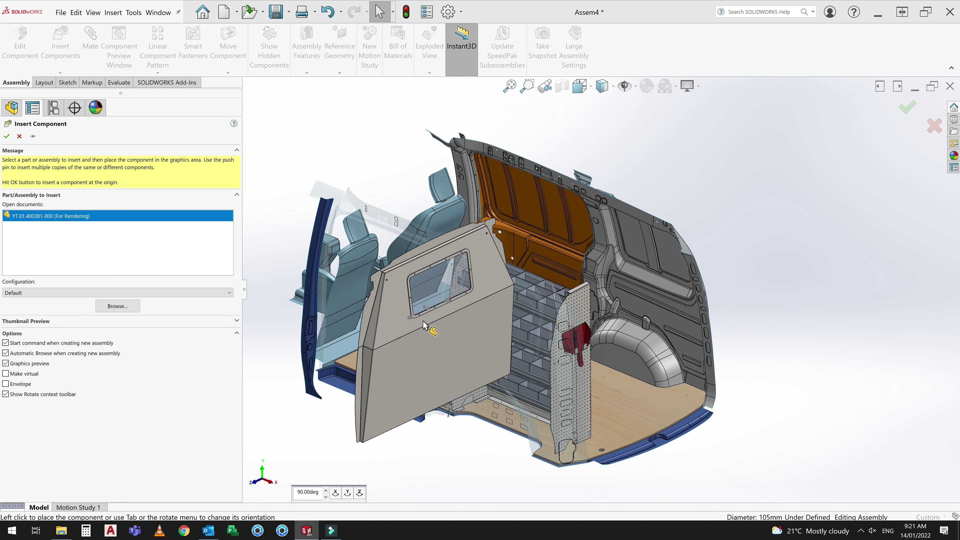
pyautogui.scroll(3, 385, 355)
pyautogui.click(454, 339)
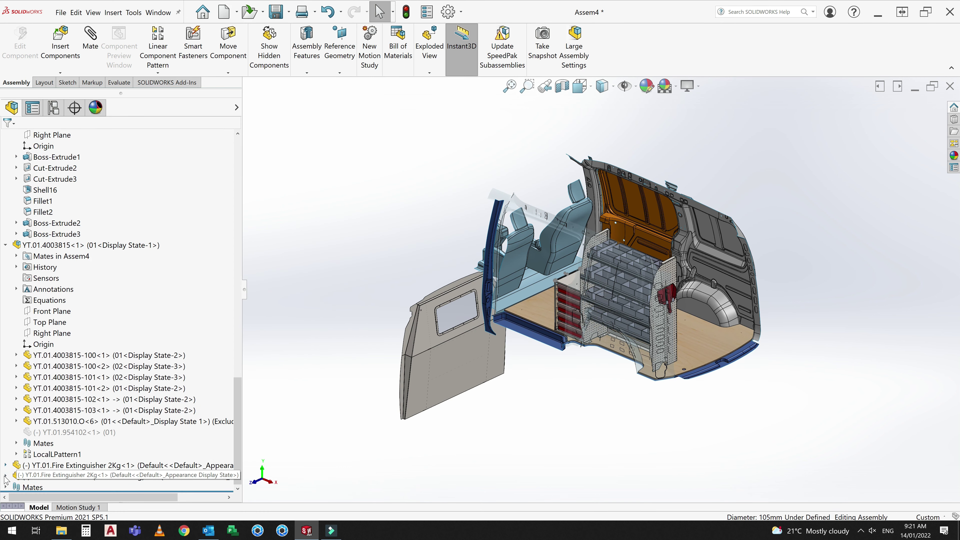
# Expand the partition component and check the assembly's Front Plane.
pyautogui.click(5, 477)
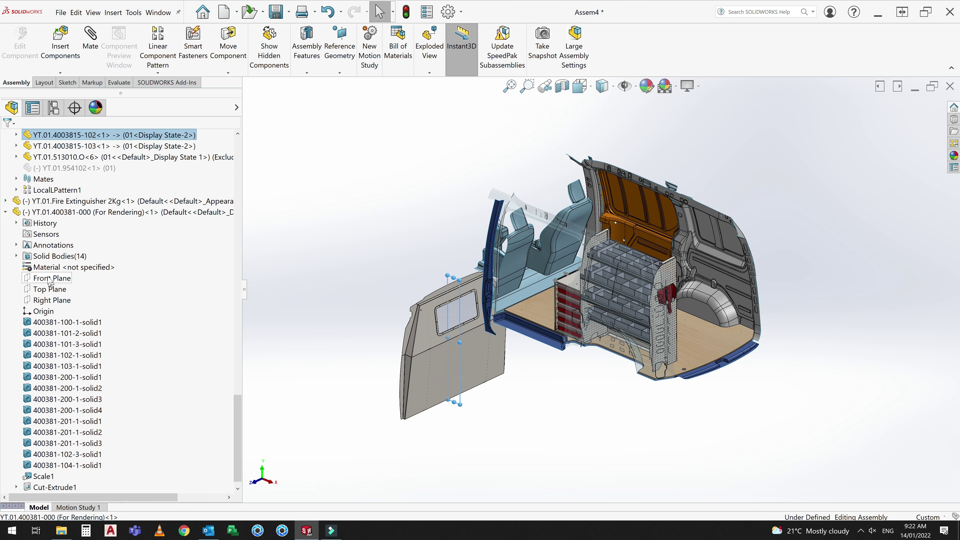
pyautogui.scroll(5, 47, 258)
pyautogui.scroll(5, 44, 227)
pyautogui.scroll(5, 41, 196)
pyautogui.scroll(3, 39, 173)
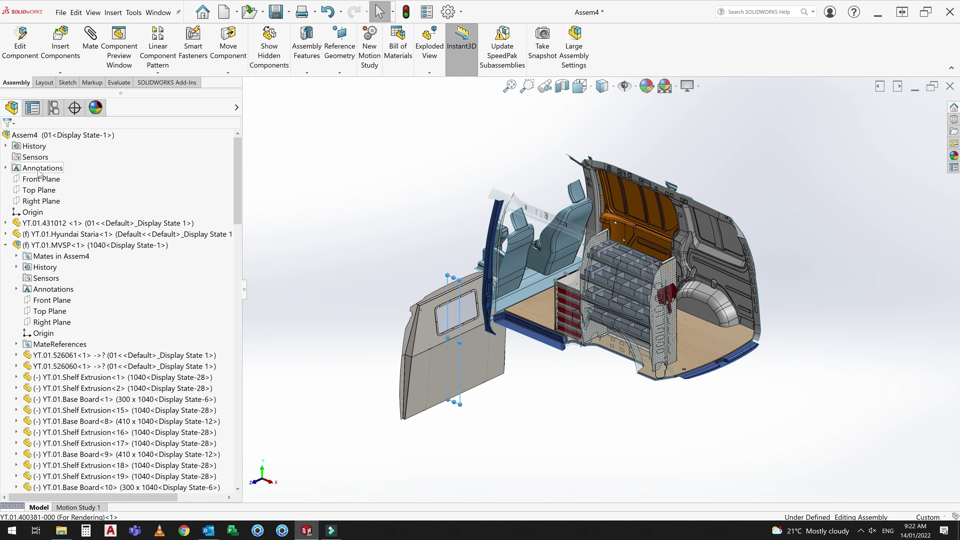
pyautogui.click(42, 181)
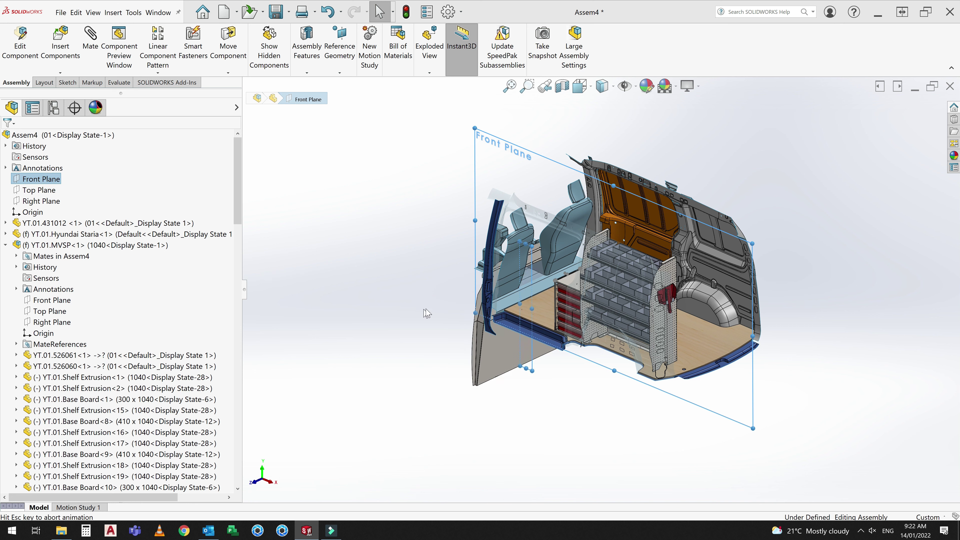
pyautogui.press('Escape')
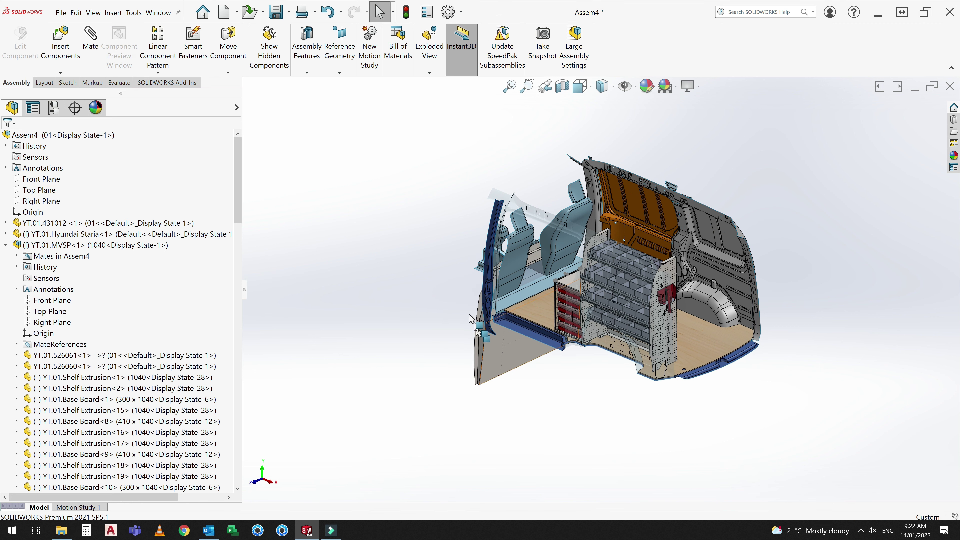
# Move the partition panel behind the Staria's front seats.
pyautogui.click(470, 317)
pyautogui.moveTo(531, 308); pyautogui.dragTo(493, 211, button='middle')
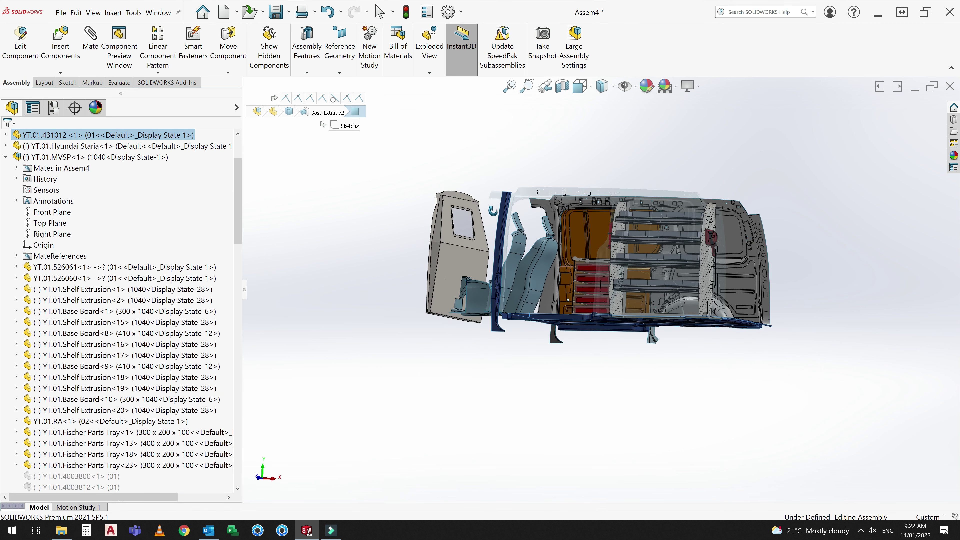
pyautogui.scroll(-5, 441, 373)
pyautogui.click(448, 391)
pyautogui.moveTo(448, 391)
pyautogui.mouseDown(button='middle')
pyautogui.moveTo(766, 423)
pyautogui.moveTo(664, 209)
pyautogui.mouseUp(button='middle')
pyautogui.scroll(-2, 664, 210)
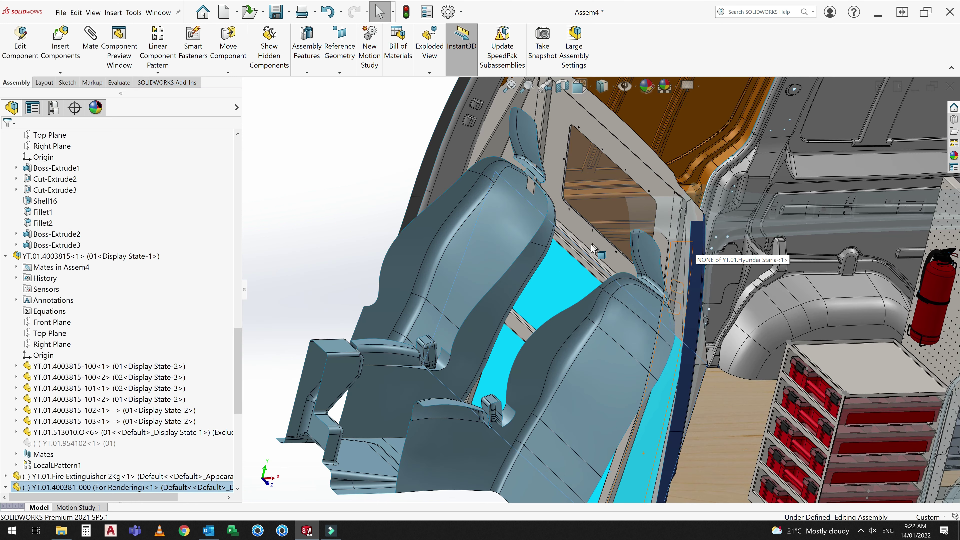
pyautogui.moveTo(560, 269); pyautogui.dragTo(572, 279)
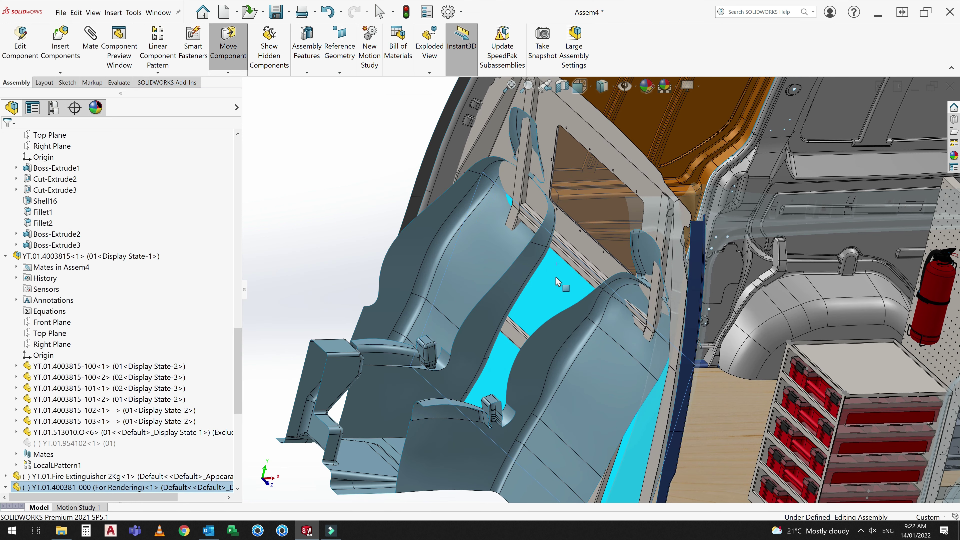
pyautogui.scroll(-5, 575, 181)
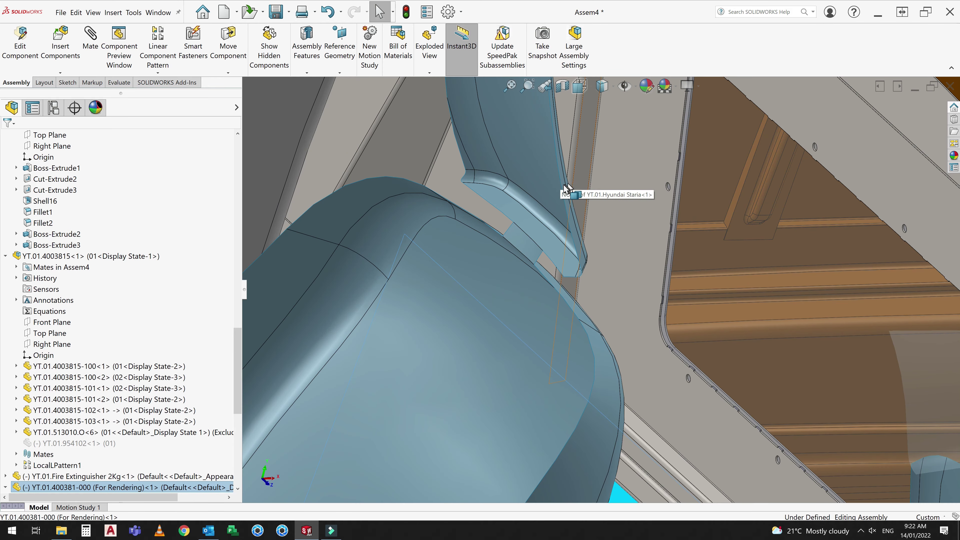
pyautogui.moveTo(567, 187); pyautogui.dragTo(616, 328)
pyautogui.scroll(10, 615, 329)
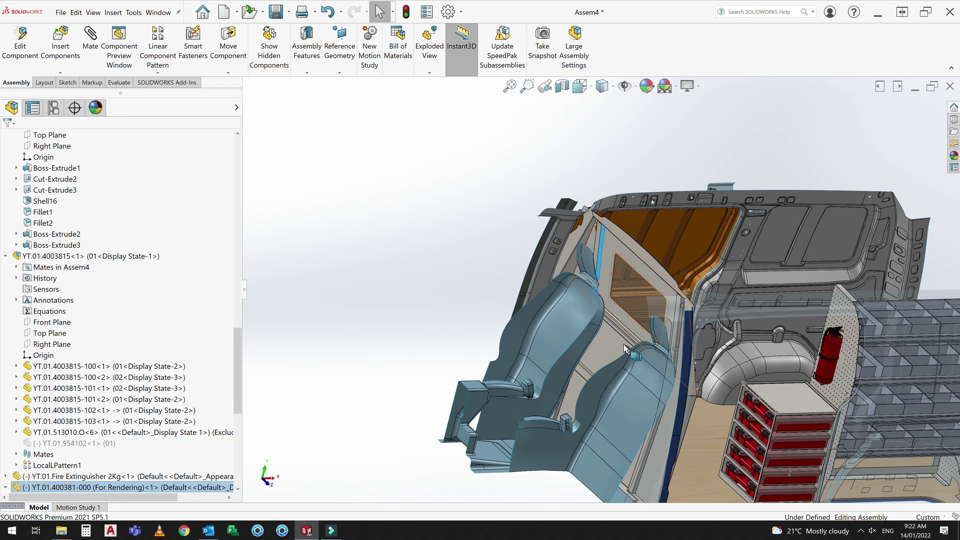
# Fine-tune the partition's position and reframe the whole van interior.
pyautogui.moveTo(625, 345); pyautogui.dragTo(551, 309, button='middle')
pyautogui.scroll(-5, 616, 378)
pyautogui.moveTo(616, 378); pyautogui.dragTo(632, 359)
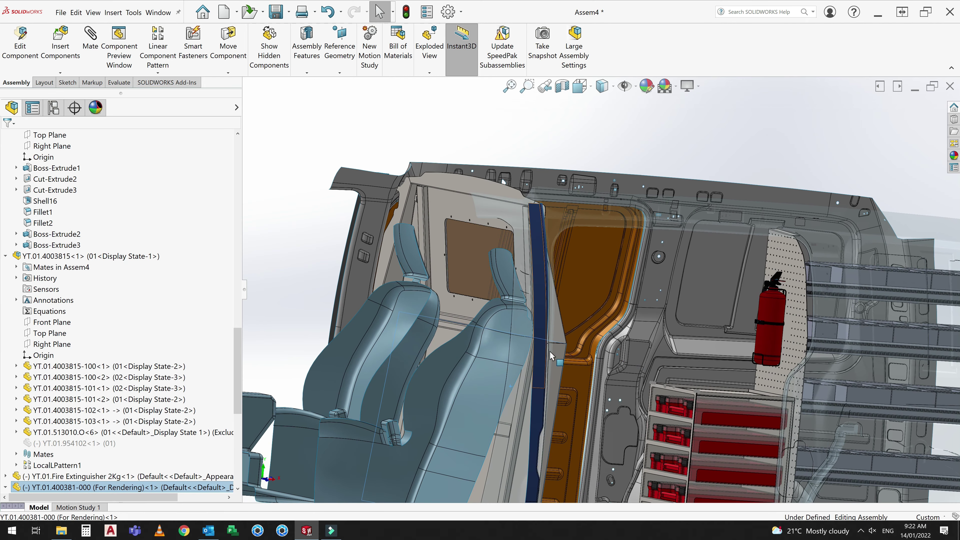
pyautogui.scroll(3, 551, 351)
pyautogui.scroll(3, 567, 378)
pyautogui.scroll(3, 582, 405)
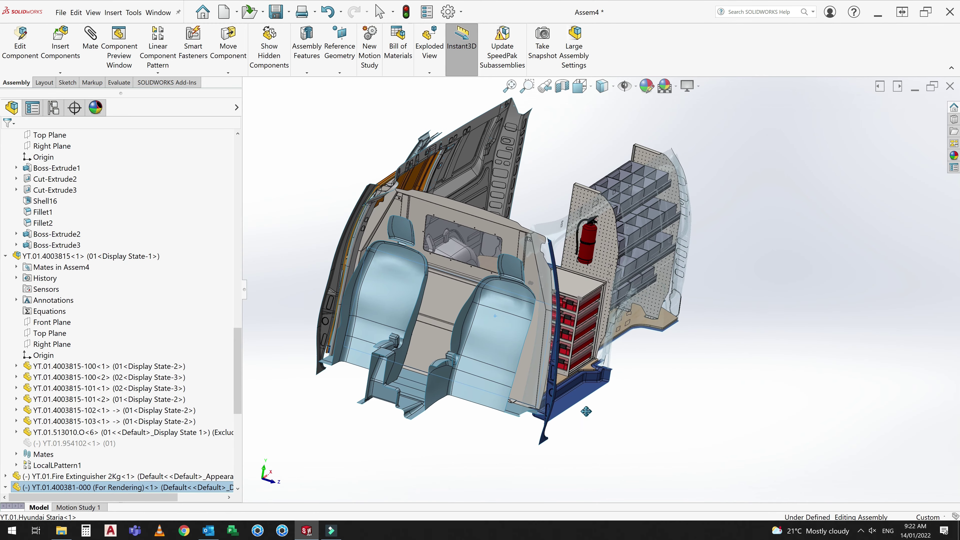
pyautogui.keyDown('ctrl'); pyautogui.moveTo(586, 411); pyautogui.dragTo(613, 455, button='middle'); pyautogui.keyUp('ctrl')
pyautogui.moveTo(678, 463)
pyautogui.mouseDown(button='middle')
pyautogui.moveTo(662, 420)
pyautogui.moveTo(538, 400)
pyautogui.moveTo(529, 412)
pyautogui.mouseUp(button='middle')
# Collapse the tree, orbit side-on, and render the van assembly via Tools > KeyShot.
pyautogui.click(62, 400)
pyautogui.hotkey('shift', 'c')
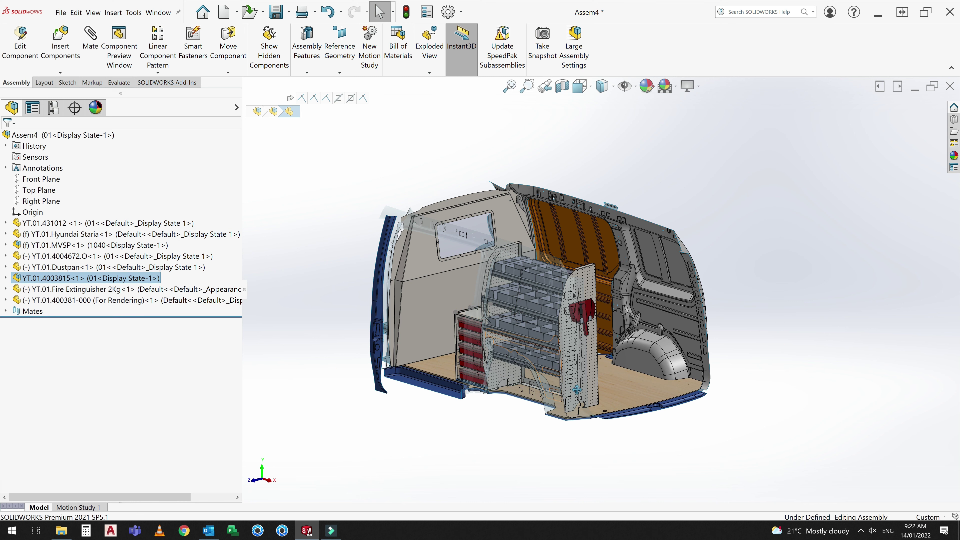
pyautogui.scroll(-2, 577, 389)
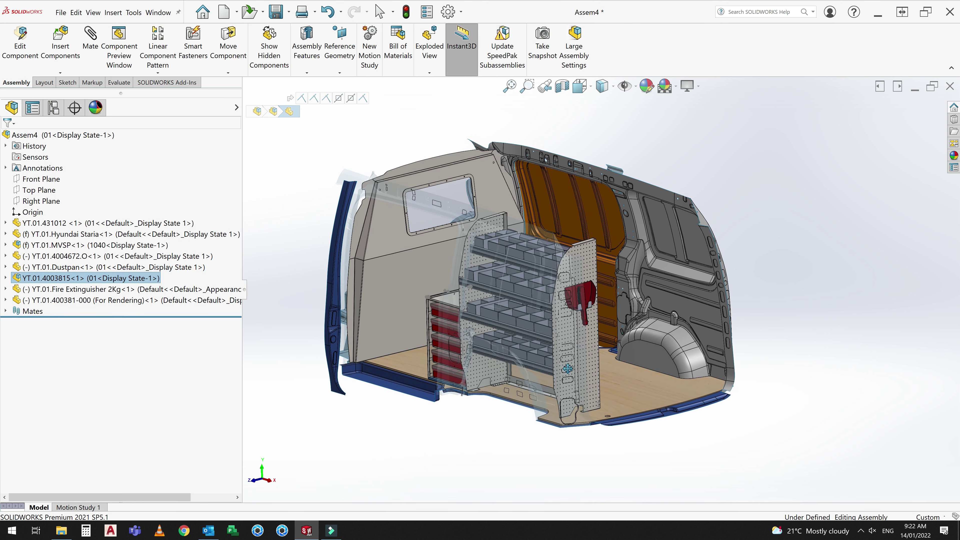
pyautogui.moveTo(574, 387)
pyautogui.mouseDown(button='middle')
pyautogui.moveTo(604, 369)
pyautogui.moveTo(371, 308)
pyautogui.mouseUp(button='middle')
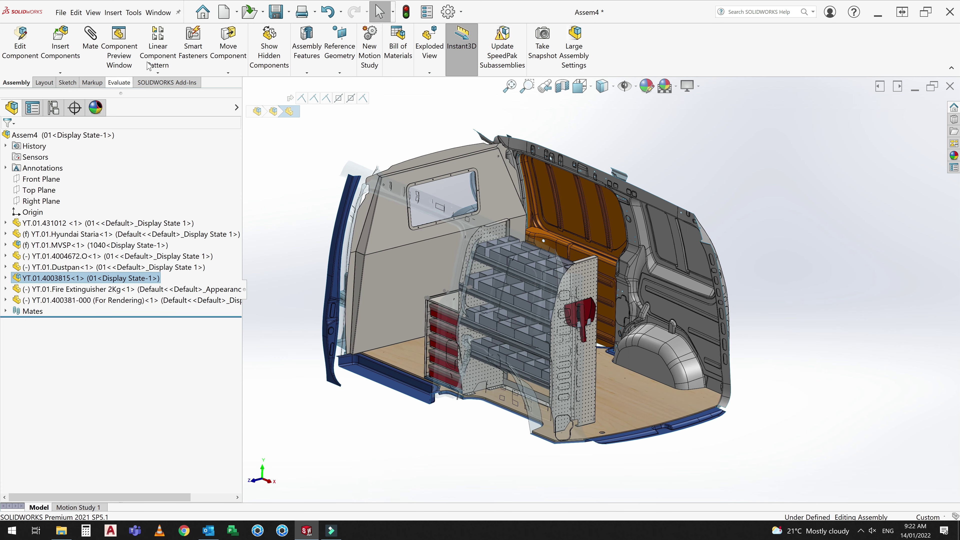
pyautogui.click(135, 17)
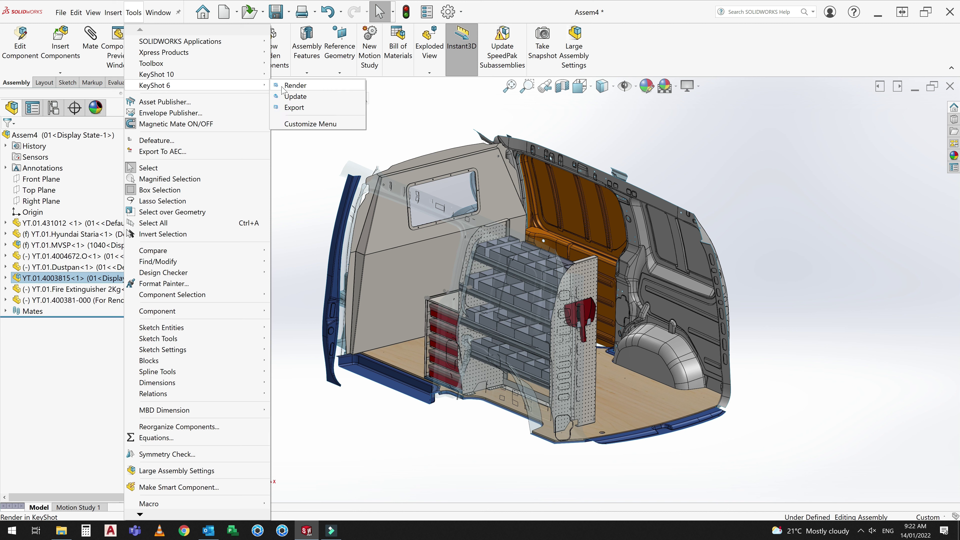
pyautogui.click(282, 87)
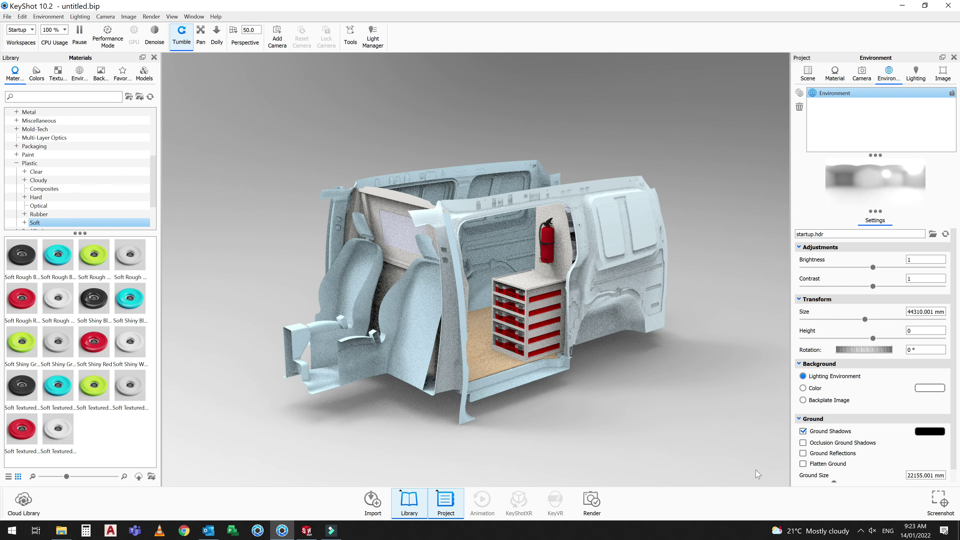
# Rotate the environment lighting 180° and turn off ground shadows.
pyautogui.moveTo(638, 370)
pyautogui.mouseDown()
pyautogui.moveTo(586, 383)
pyautogui.moveTo(524, 372)
pyautogui.moveTo(691, 383)
pyautogui.moveTo(677, 363)
pyautogui.mouseUp()
pyautogui.write('.2')
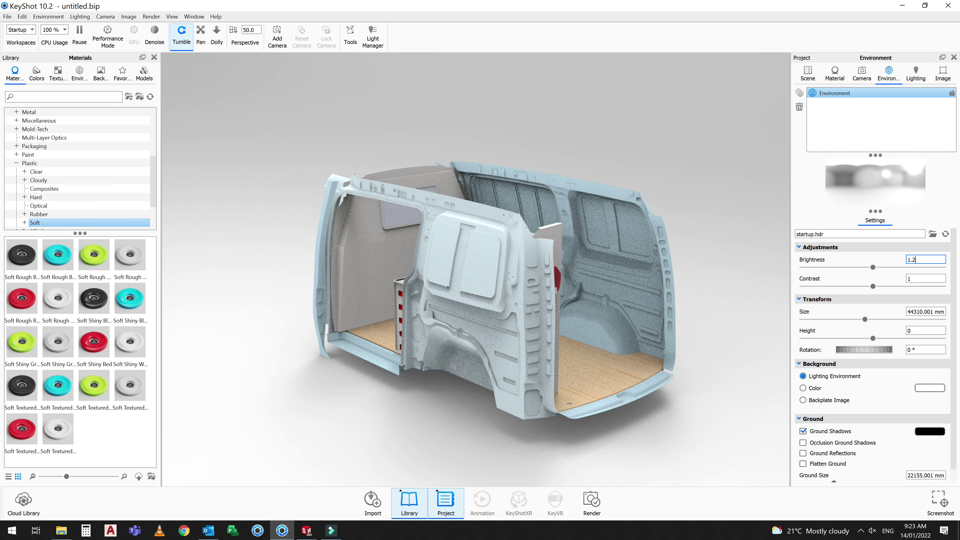
pyautogui.write('180')
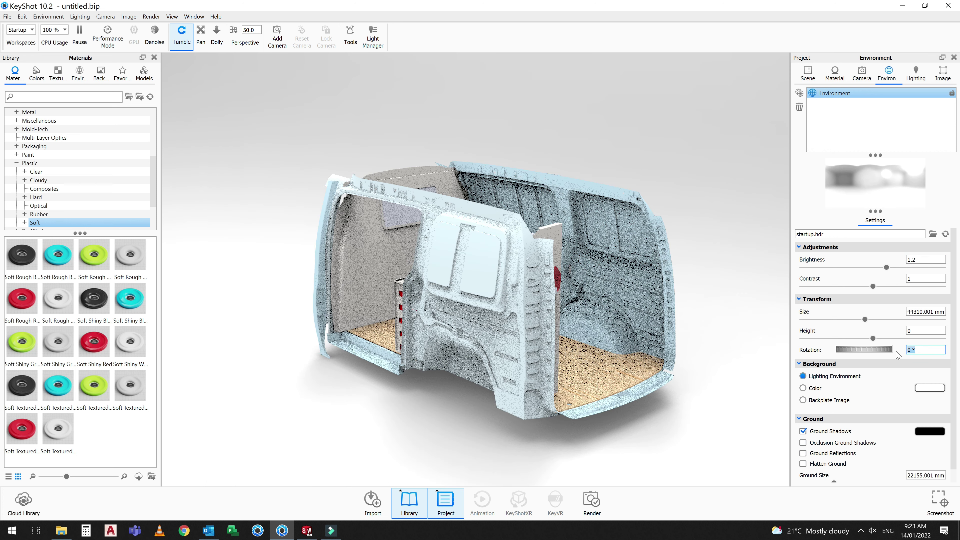
pyautogui.press('Return')
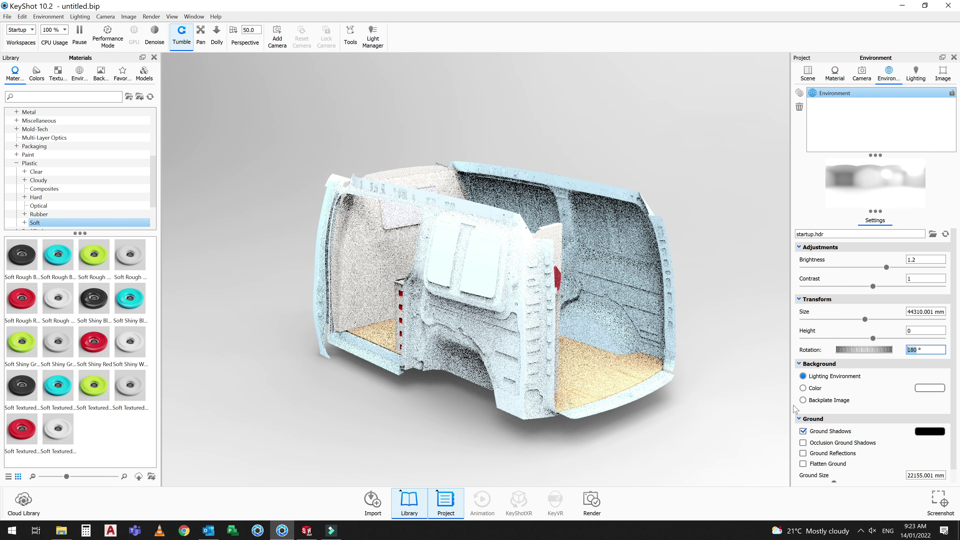
pyautogui.click(804, 432)
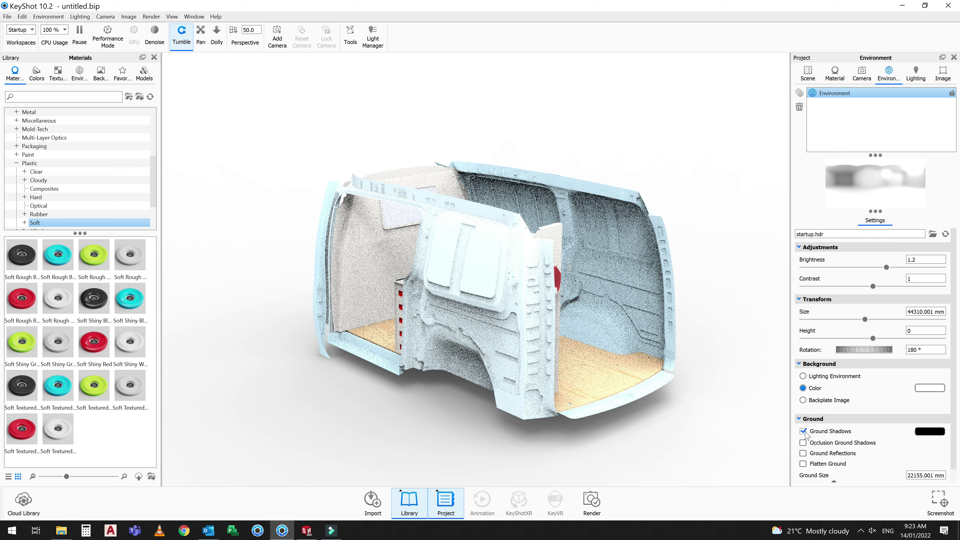
# Apply a Glass Basic material to the van body.
pyautogui.moveTo(516, 391); pyautogui.dragTo(188, 278)
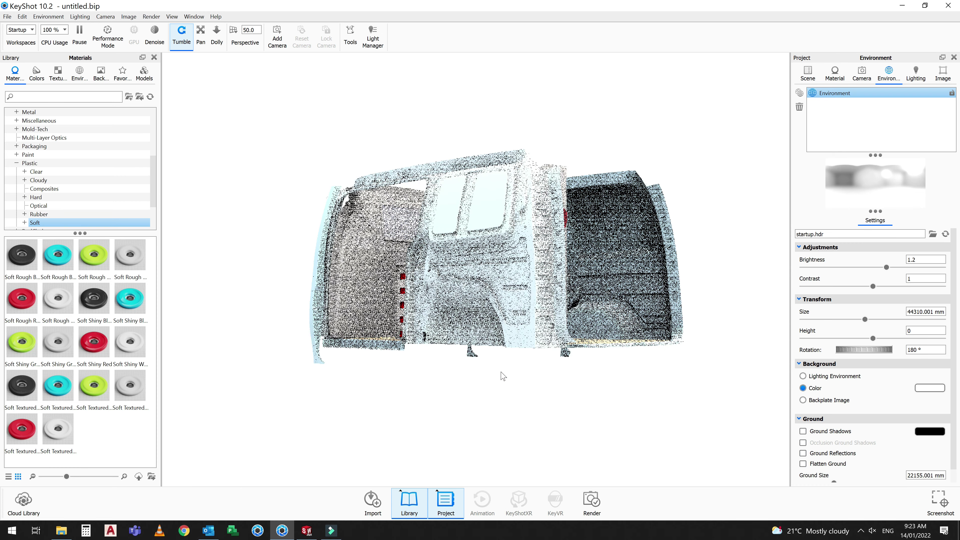
pyautogui.scroll(3, 45, 163)
pyautogui.scroll(2, 16, 162)
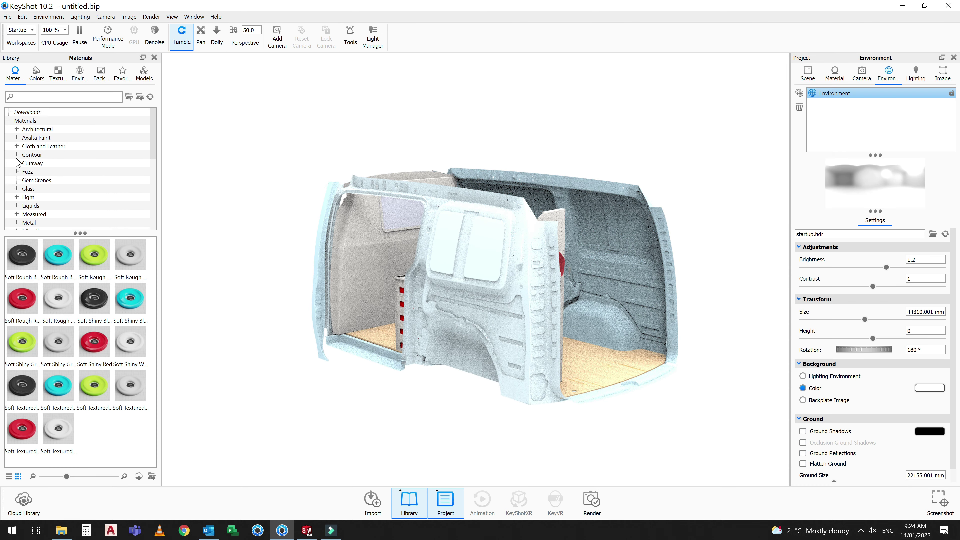
pyautogui.click(34, 197)
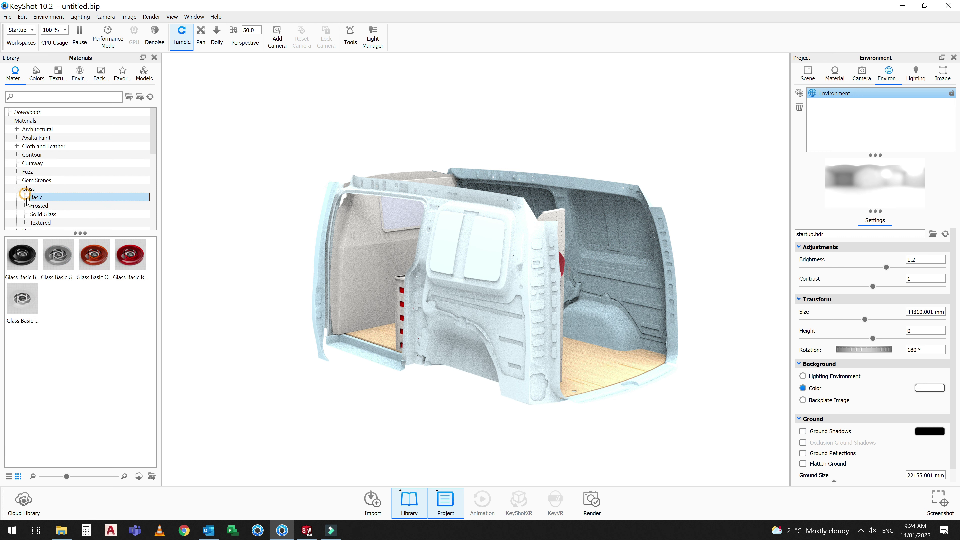
pyautogui.moveTo(36, 313); pyautogui.dragTo(365, 337)
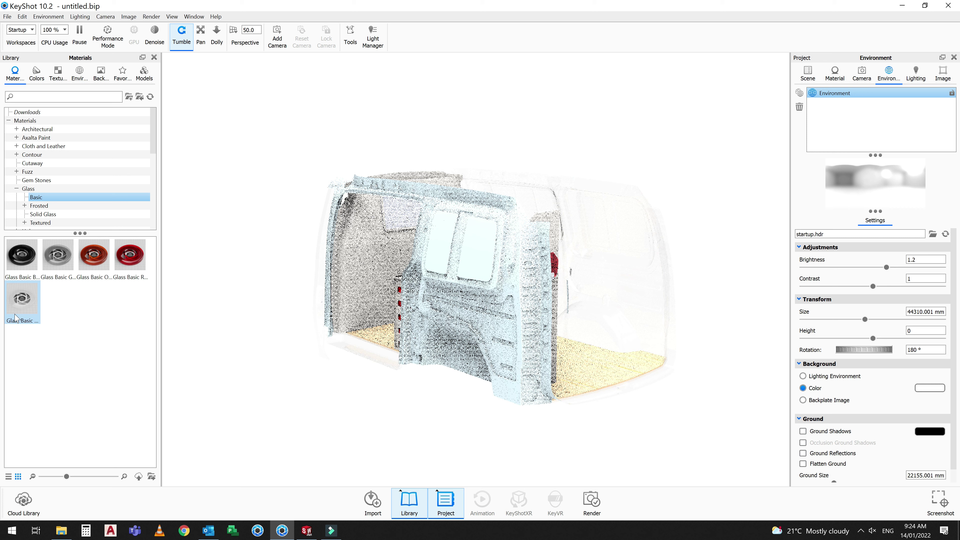
# Finish the glass on the van body and put Silver Leaf, found by searching 'silver', on the drawer cabinet.
pyautogui.moveTo(17, 310)
pyautogui.mouseDown()
pyautogui.moveTo(481, 352)
pyautogui.moveTo(448, 339)
pyautogui.mouseUp()
pyautogui.moveTo(522, 300); pyautogui.dragTo(214, 265)
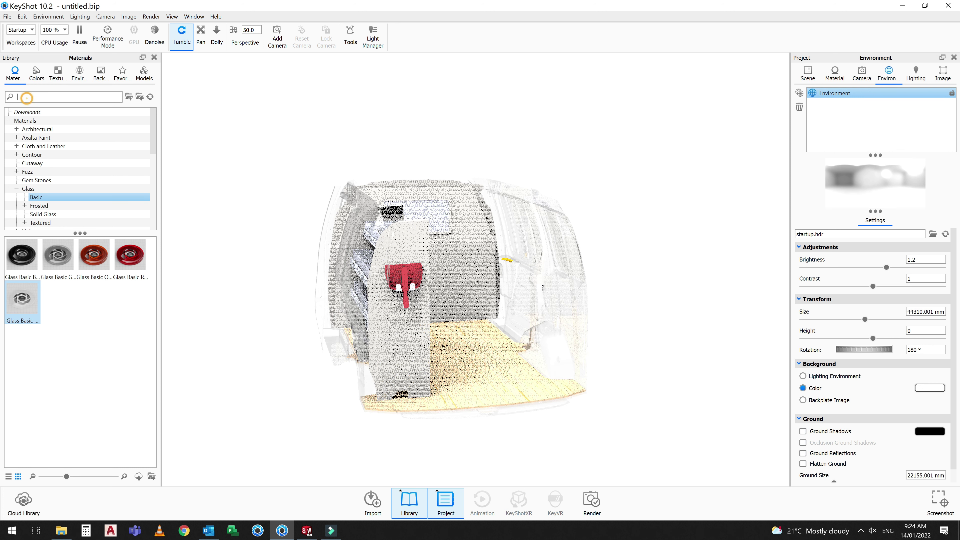
pyautogui.write('silver')
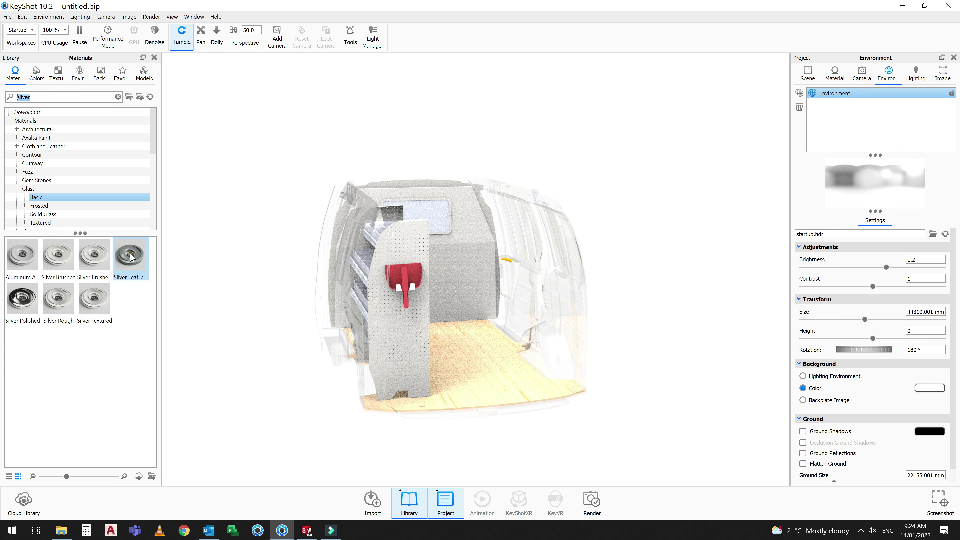
pyautogui.moveTo(130, 258)
pyautogui.mouseDown()
pyautogui.moveTo(418, 358)
pyautogui.moveTo(352, 299)
pyautogui.moveTo(595, 296)
pyautogui.moveTo(492, 295)
pyautogui.mouseUp()
# Apply Silver Leaf to the cabinet side panel and another shelving part.
pyautogui.moveTo(129, 257)
pyautogui.mouseDown()
pyautogui.moveTo(445, 261)
pyautogui.moveTo(157, 260)
pyautogui.moveTo(239, 271)
pyautogui.mouseUp()
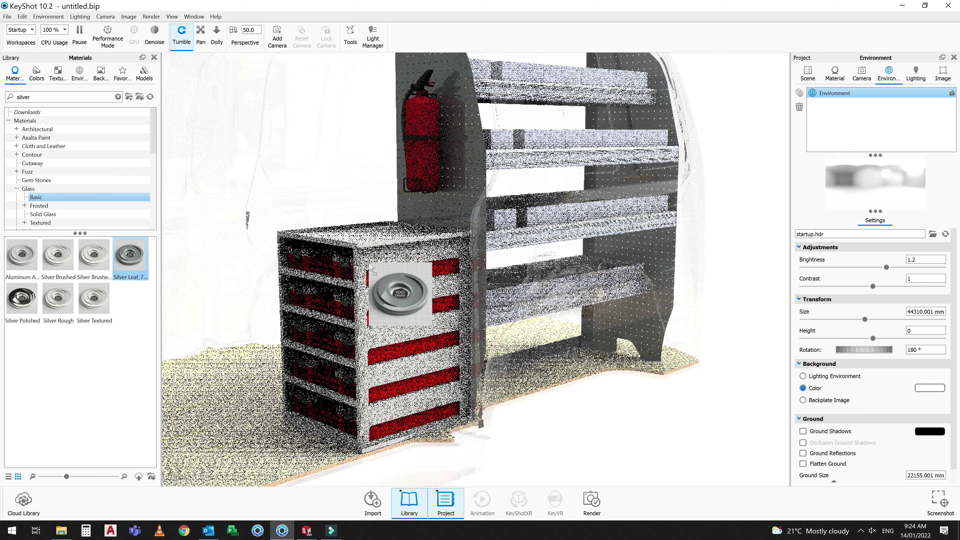
pyautogui.moveTo(370, 266); pyautogui.dragTo(297, 263)
pyautogui.moveTo(148, 260); pyautogui.dragTo(327, 247)
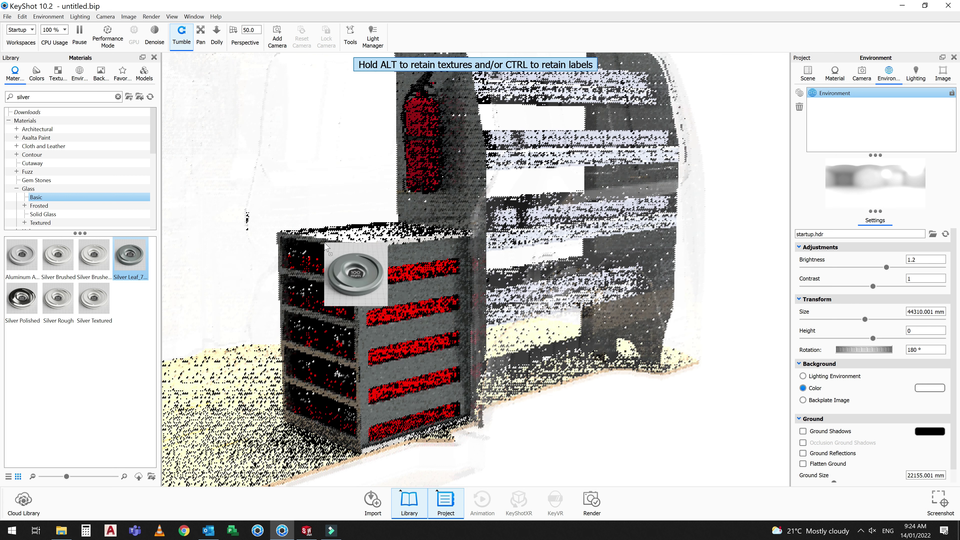
pyautogui.moveTo(131, 259)
pyautogui.mouseDown()
pyautogui.moveTo(368, 240)
pyautogui.moveTo(381, 310)
pyautogui.moveTo(400, 336)
pyautogui.mouseUp()
pyautogui.scroll(5, 368, 333)
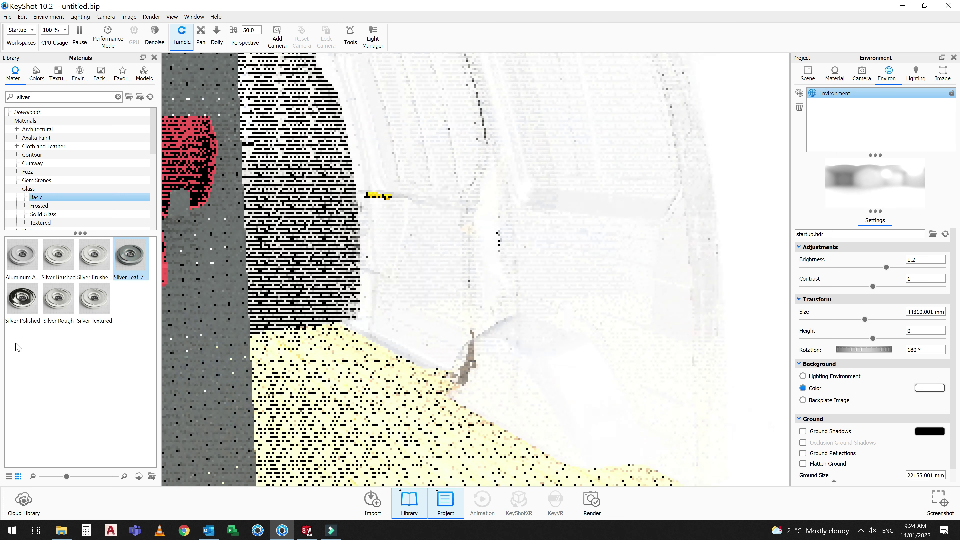
pyautogui.moveTo(375, 193); pyautogui.dragTo(298, 331)
pyautogui.scroll(-5, 298, 331)
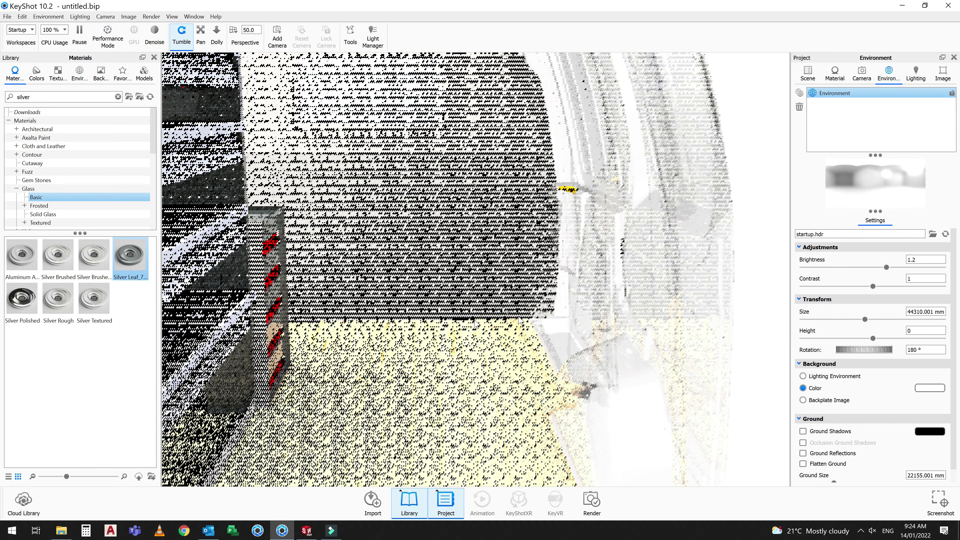
pyautogui.moveTo(129, 254); pyautogui.dragTo(262, 257)
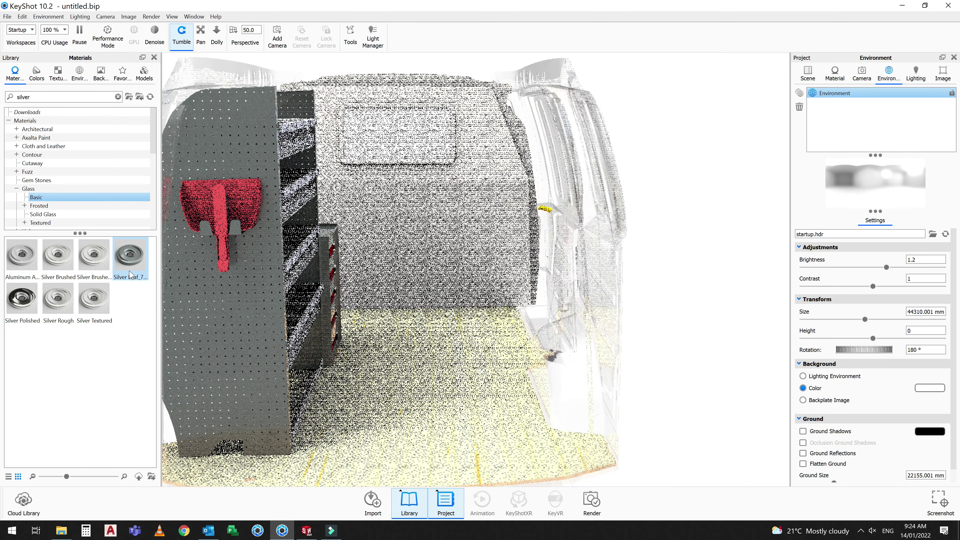
# Apply Silver Leaf to the perforated shelving panel.
pyautogui.moveTo(130, 275); pyautogui.dragTo(306, 400)
pyautogui.scroll(5, 393, 367)
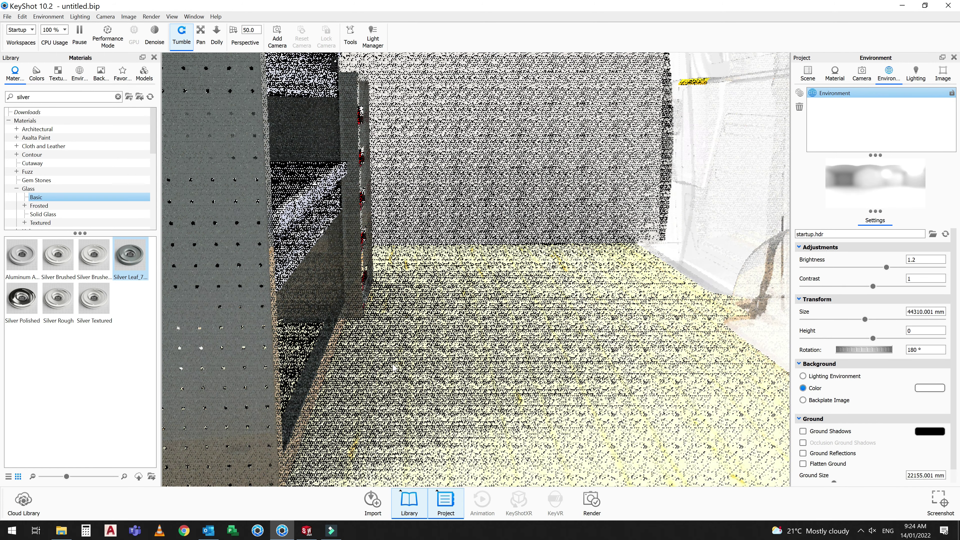
pyautogui.scroll(5, 393, 367)
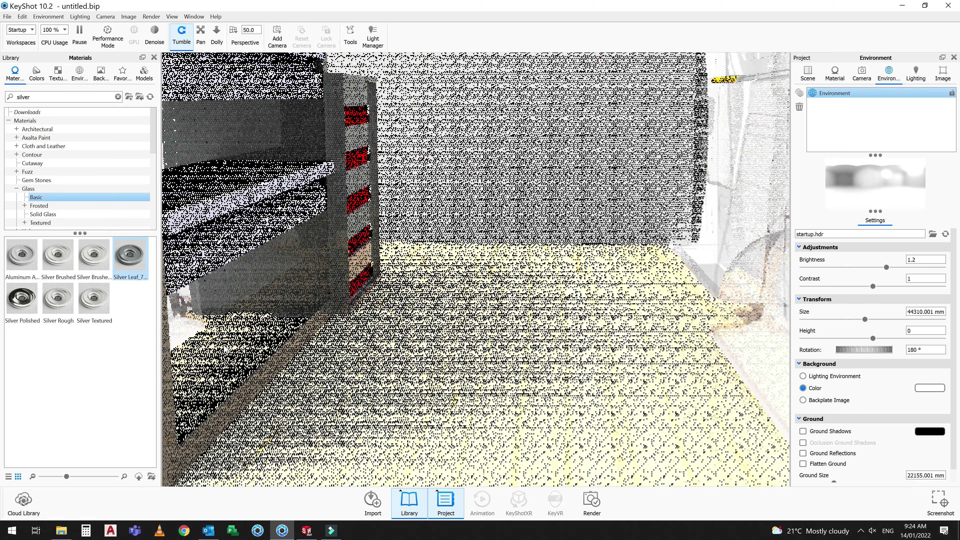
pyautogui.scroll(-2, 226, 348)
pyautogui.scroll(-3, 226, 349)
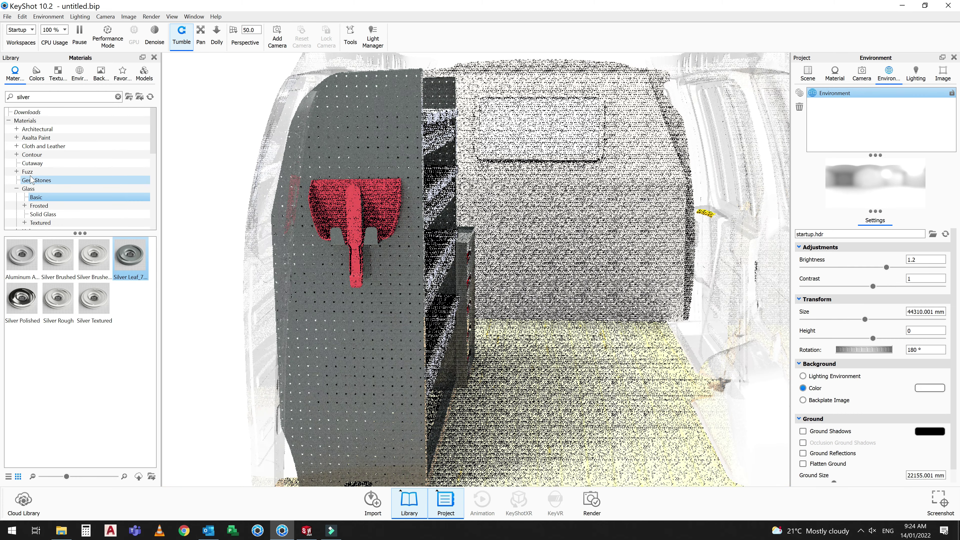
# Apply an Anodized Aluminum material to the shelf trays.
pyautogui.click(17, 188)
pyautogui.scroll(-2, 20, 193)
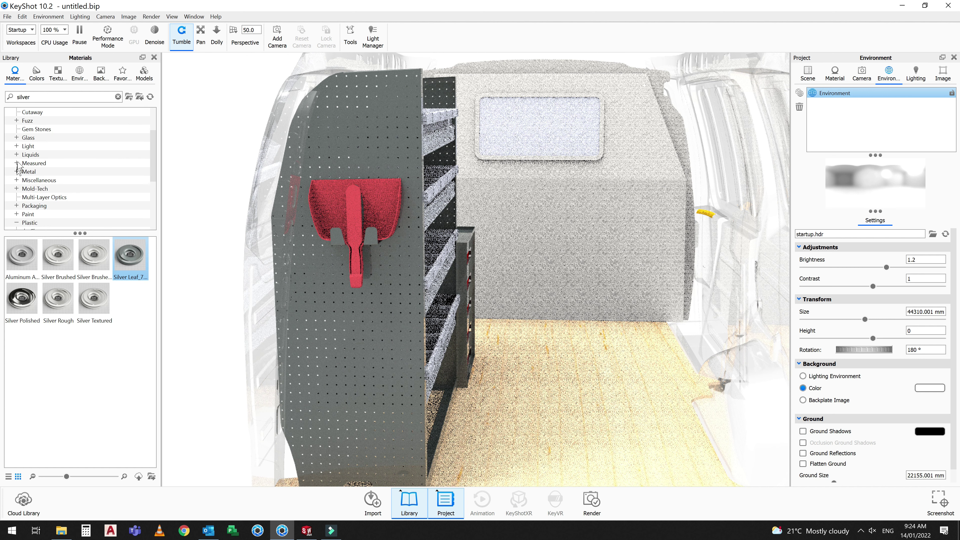
pyautogui.click(40, 180)
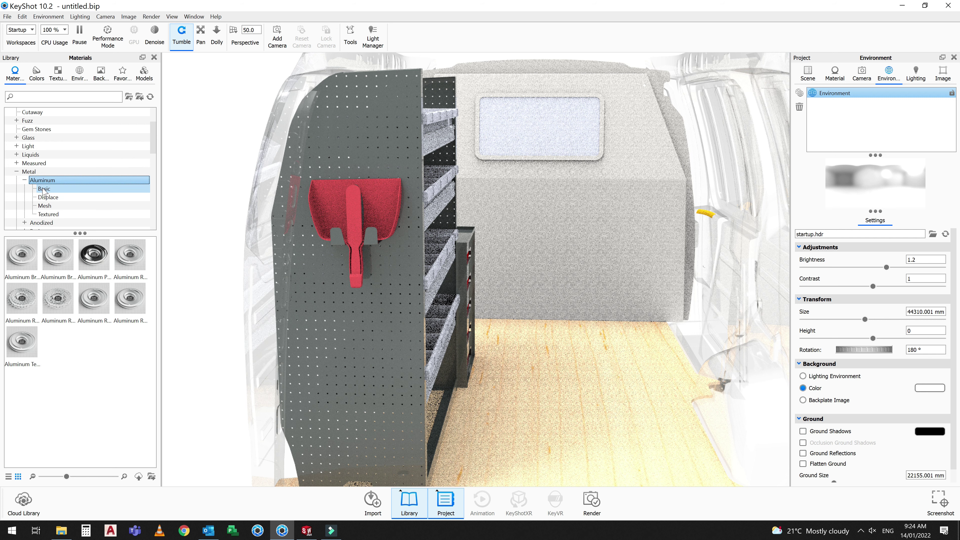
pyautogui.click(42, 223)
pyautogui.moveTo(22, 257); pyautogui.dragTo(434, 294)
pyautogui.scroll(-3, 380, 301)
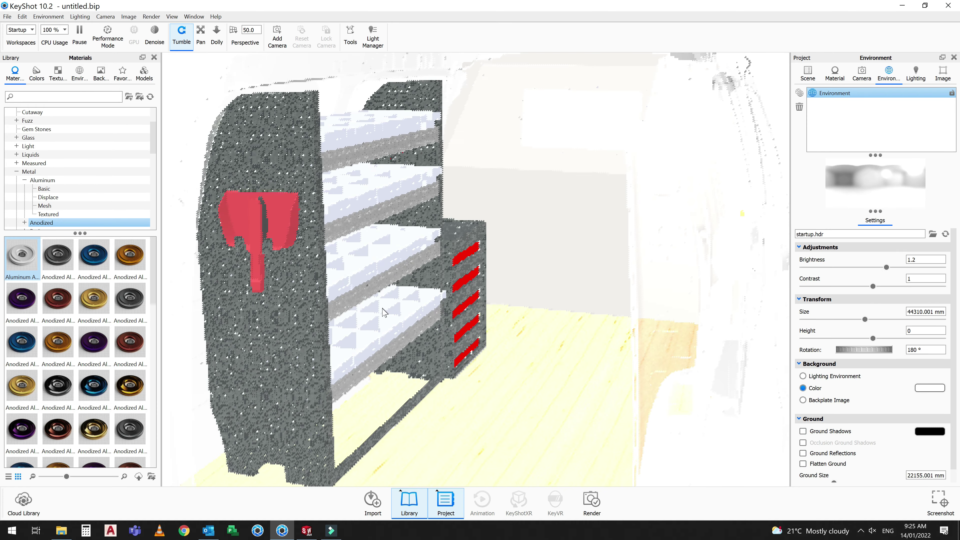
pyautogui.scroll(-5, 57, 196)
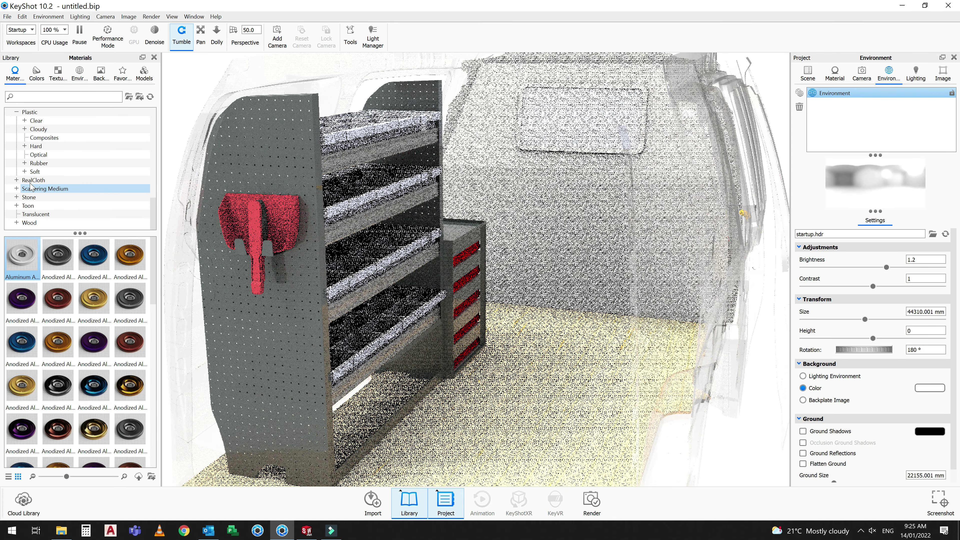
# Make the shelf trays and drawer fronts orange shiny plastic and a fitting Hard Shiny Plastic Black.
pyautogui.click(36, 145)
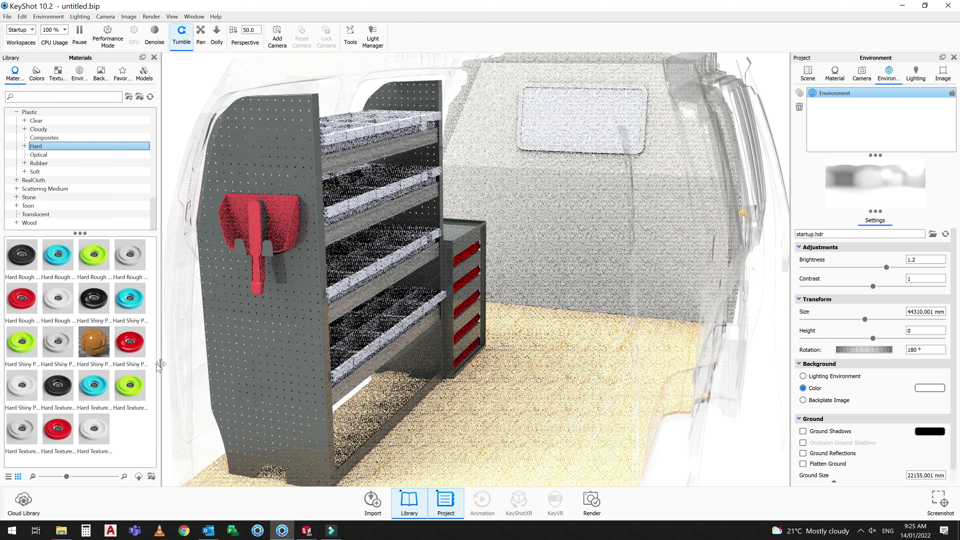
pyautogui.moveTo(94, 341); pyautogui.dragTo(257, 236)
pyautogui.moveTo(94, 342)
pyautogui.mouseDown()
pyautogui.moveTo(347, 268)
pyautogui.moveTo(491, 319)
pyautogui.mouseUp()
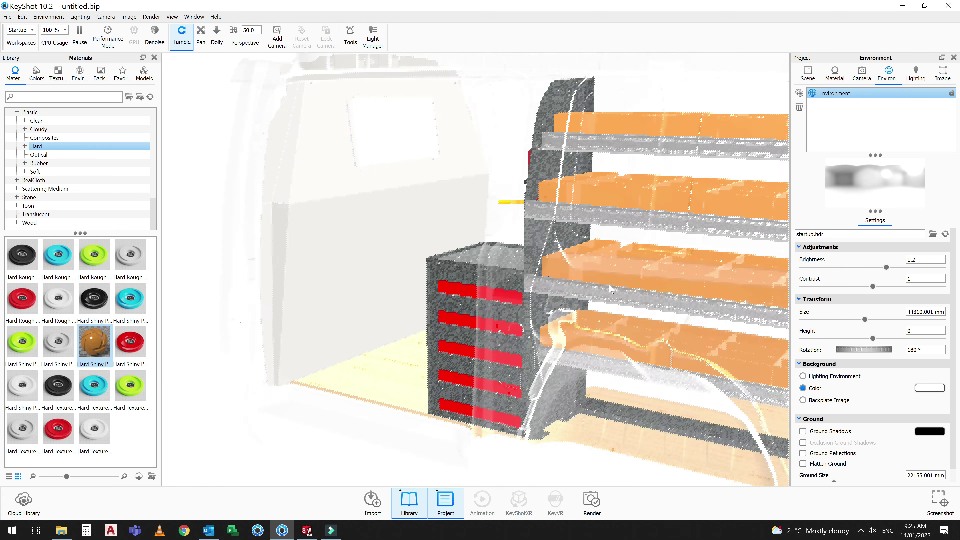
pyautogui.moveTo(94, 341)
pyautogui.mouseDown()
pyautogui.moveTo(540, 303)
pyautogui.moveTo(512, 282)
pyautogui.moveTo(416, 287)
pyautogui.mouseUp()
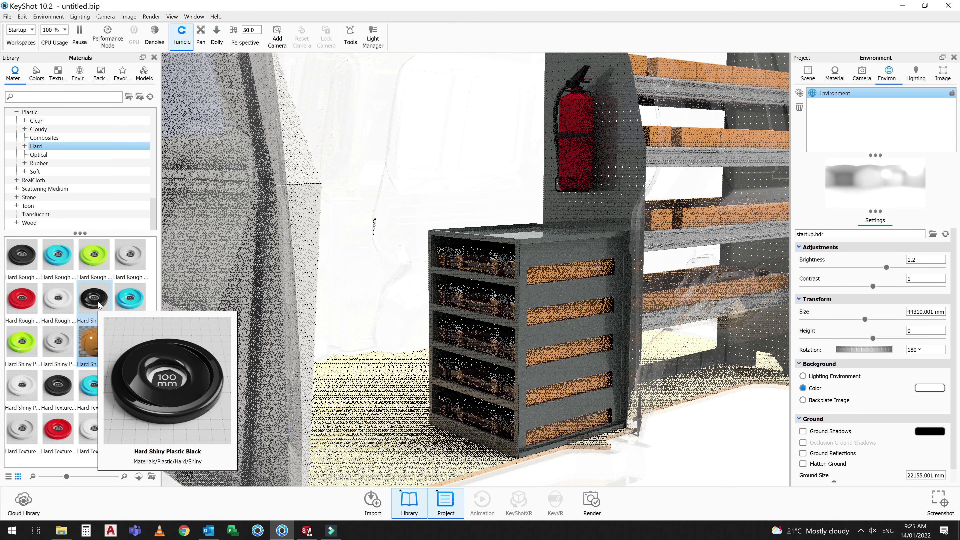
pyautogui.moveTo(99, 304)
pyautogui.mouseDown()
pyautogui.moveTo(507, 345)
pyautogui.moveTo(503, 354)
pyautogui.mouseUp()
# Apply white Glass Basic to the drawer cabinet.
pyautogui.scroll(2, 488, 333)
pyautogui.scroll(2, 483, 326)
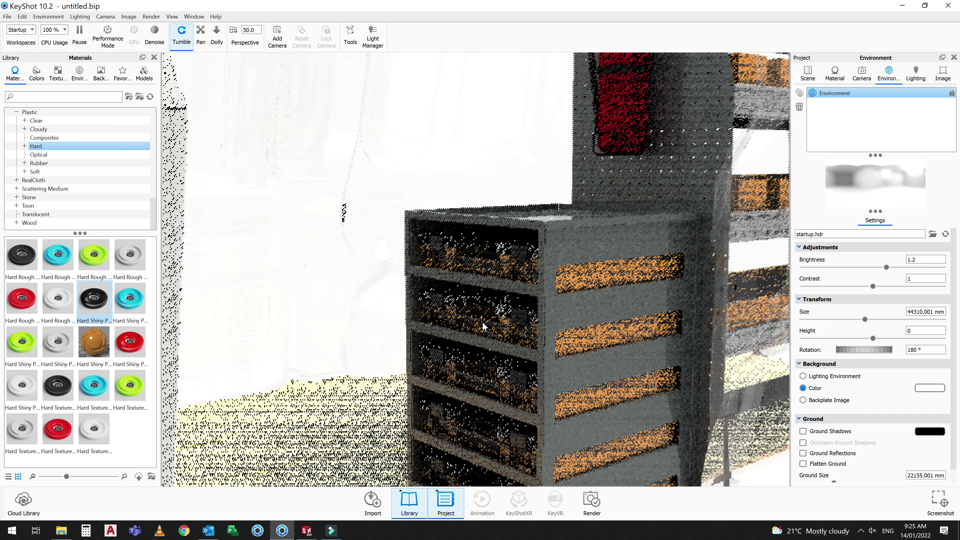
pyautogui.scroll(-3, 484, 326)
pyautogui.scroll(1, 30, 163)
pyautogui.scroll(4, 30, 164)
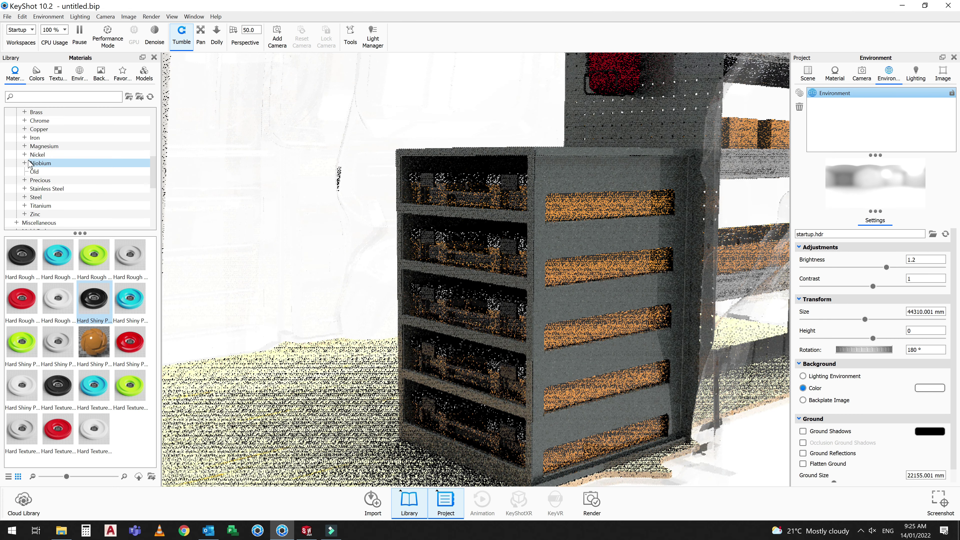
pyautogui.scroll(5, 30, 163)
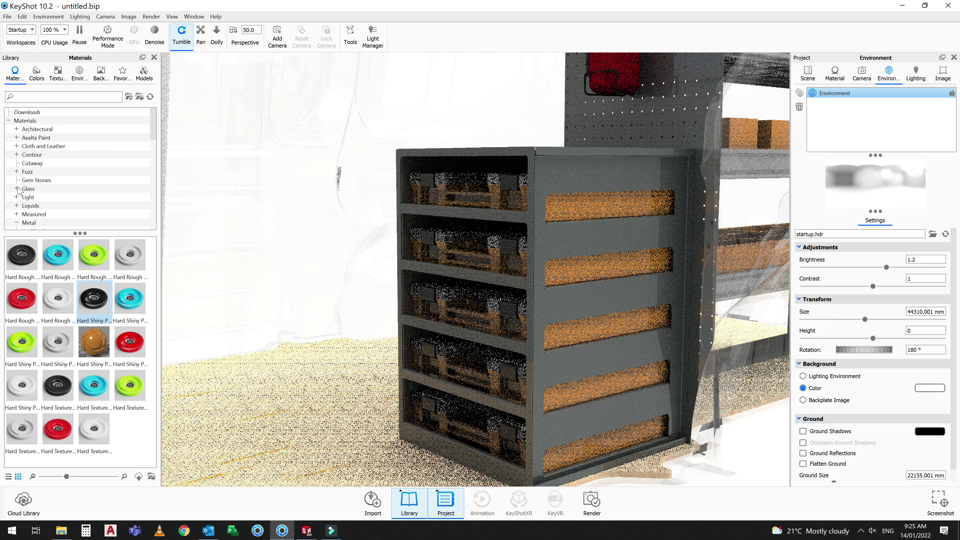
pyautogui.click(35, 198)
pyautogui.moveTo(28, 308); pyautogui.dragTo(493, 244)
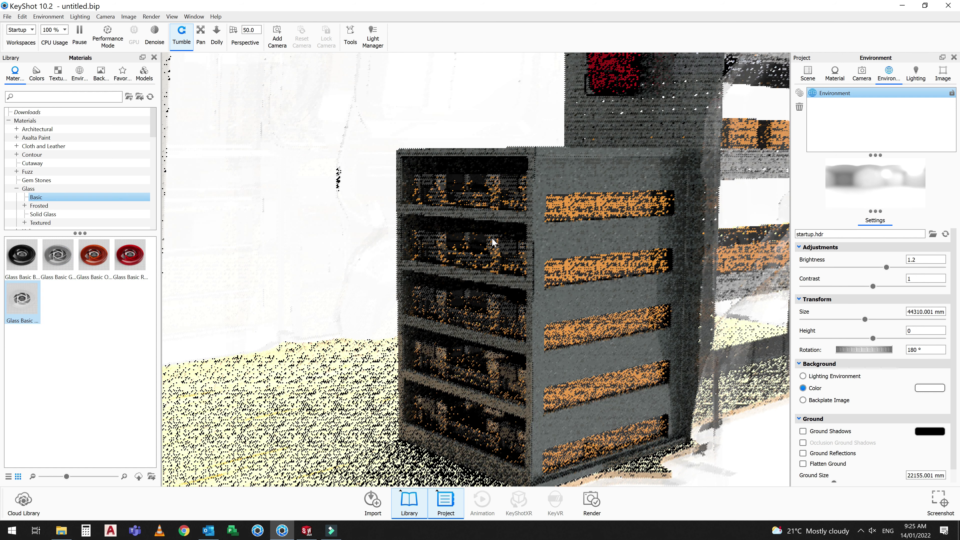
# Set the white glass refractive index to 2.5 and apply it to another fit-out part.
pyautogui.click(839, 168)
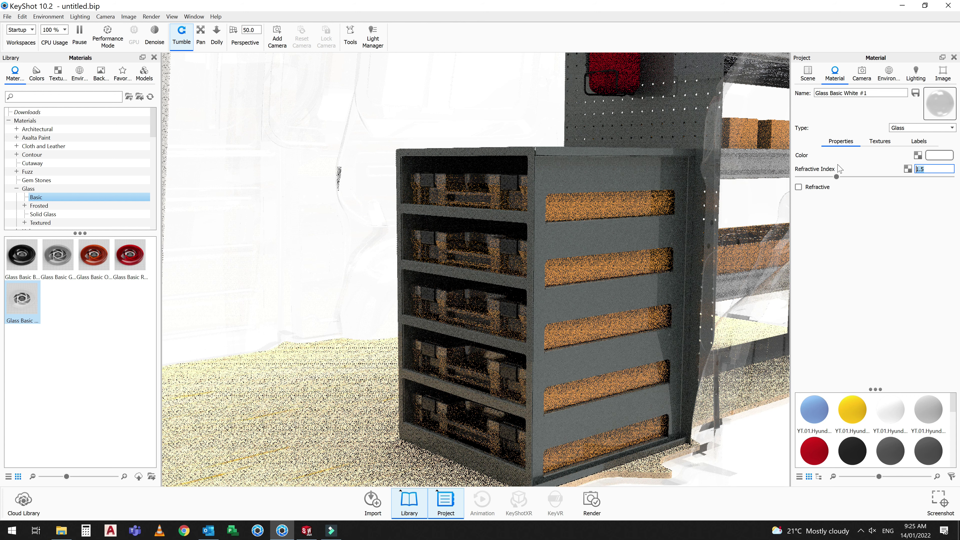
pyautogui.write('5')
pyautogui.press('Return')
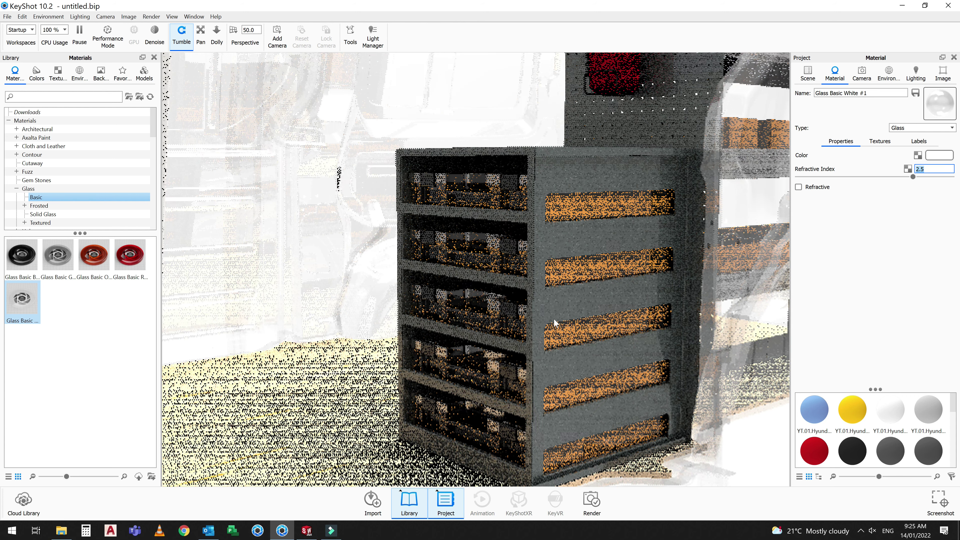
pyautogui.moveTo(554, 323)
pyautogui.mouseDown()
pyautogui.moveTo(592, 322)
pyautogui.moveTo(452, 345)
pyautogui.moveTo(485, 325)
pyautogui.moveTo(194, 247)
pyautogui.mouseUp()
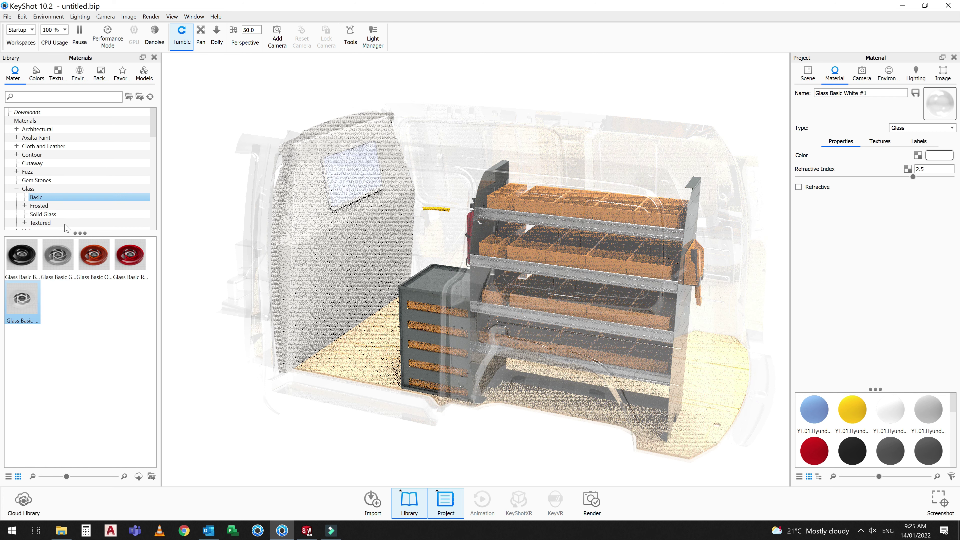
pyautogui.moveTo(31, 300); pyautogui.dragTo(361, 176)
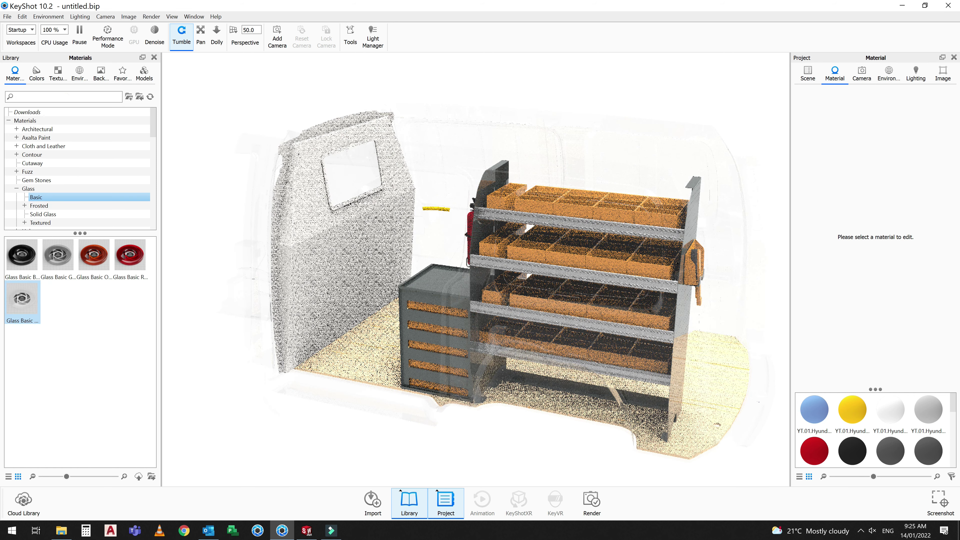
# Apply Powder Coat, found by searching 'gloss', to the windowed bulkhead wall.
pyautogui.write('gloss')
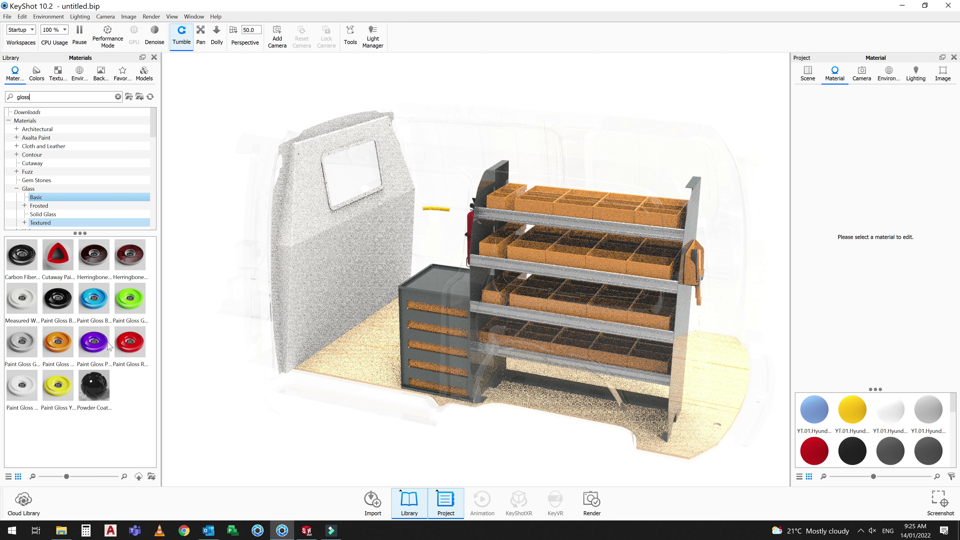
pyautogui.moveTo(106, 395); pyautogui.dragTo(316, 328)
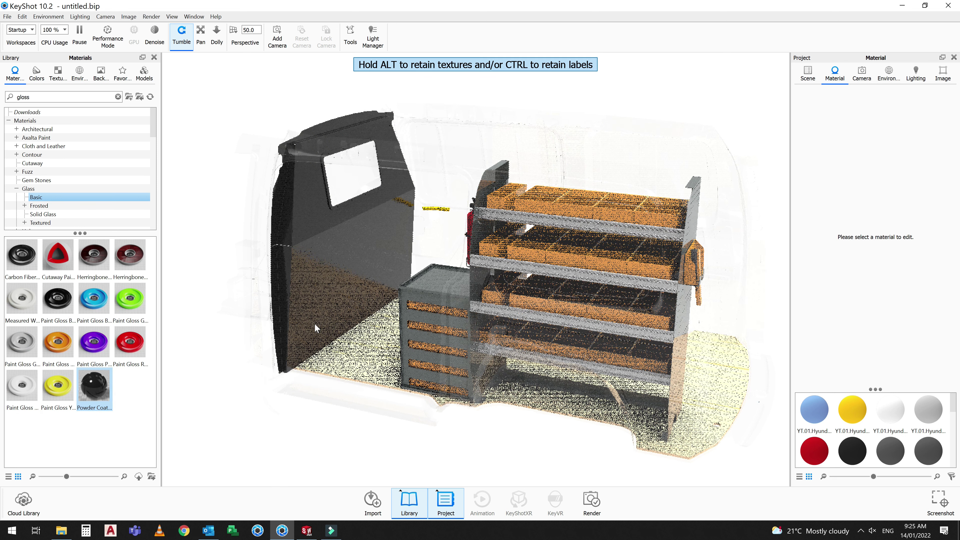
pyautogui.moveTo(522, 374); pyautogui.dragTo(334, 354)
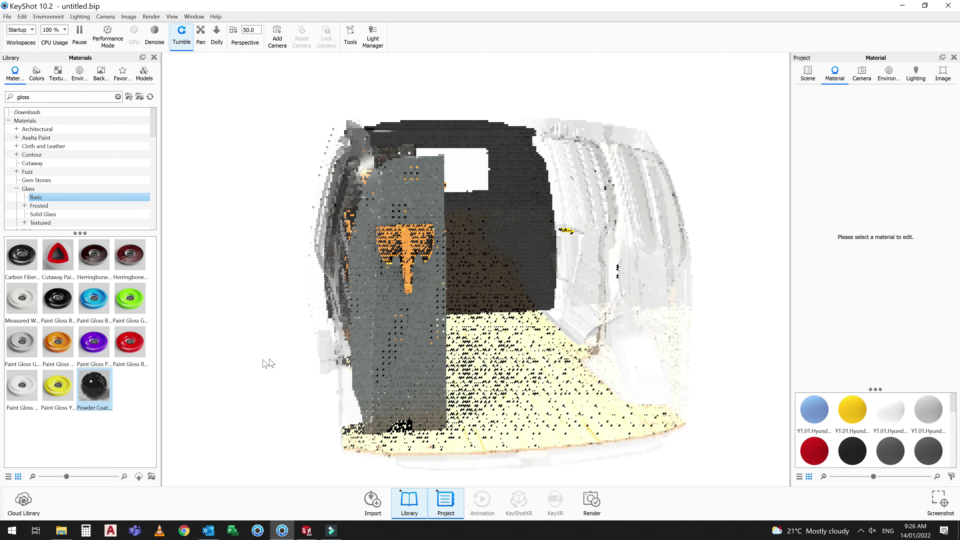
pyautogui.moveTo(328, 359); pyautogui.dragTo(253, 363)
# Apply Soft Shiny Black plastic to a panel of the fit-out.
pyautogui.scroll(10, 250, 267)
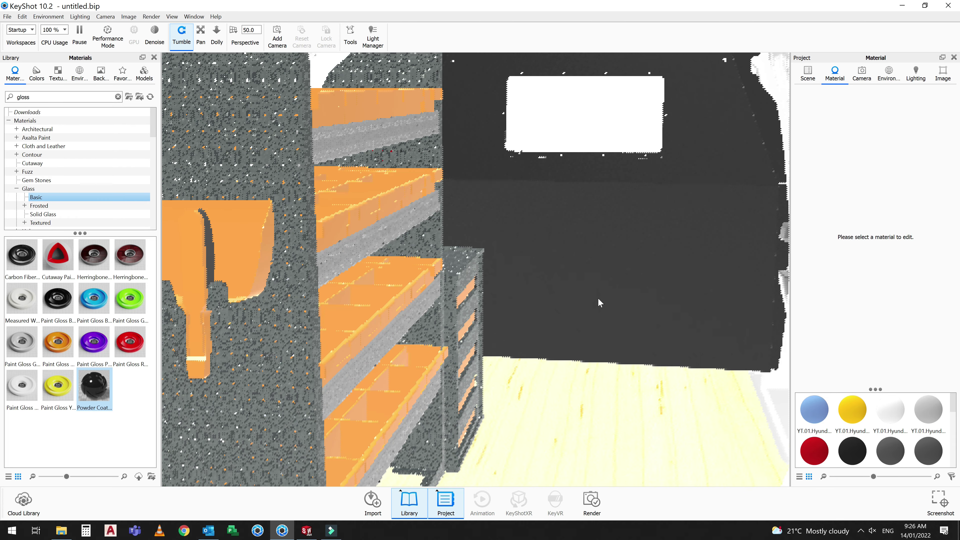
pyautogui.scroll(-8, 235, 310)
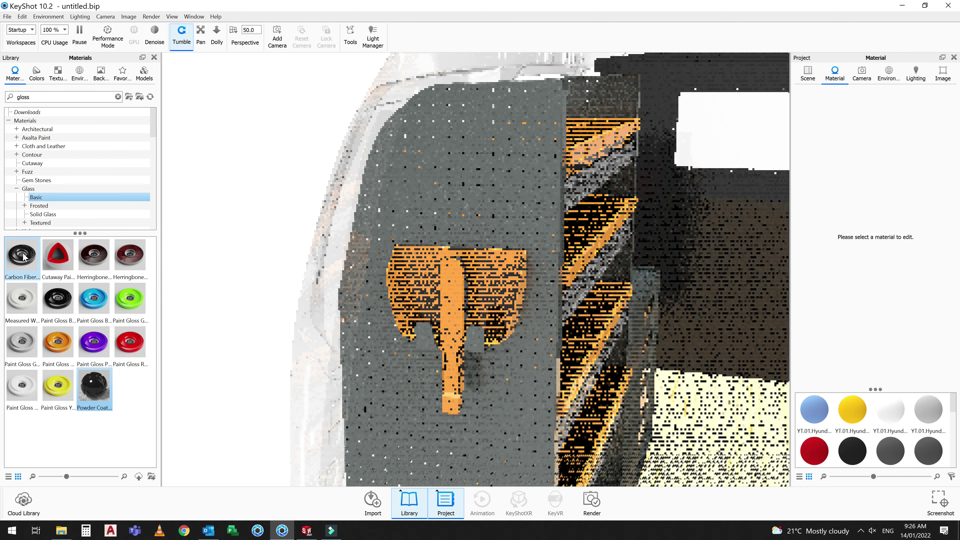
pyautogui.scroll(-5, 51, 218)
pyautogui.scroll(-5, 50, 215)
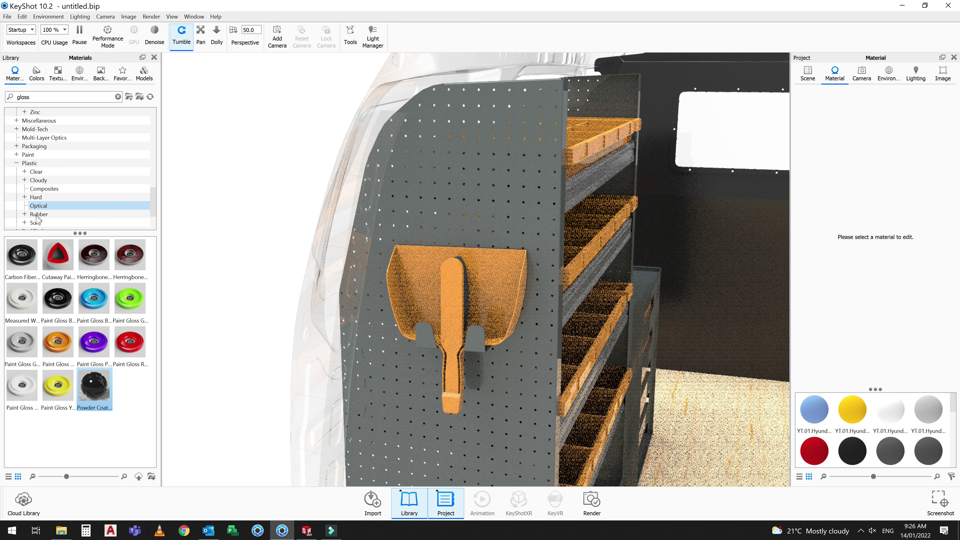
pyautogui.click(37, 222)
pyautogui.moveTo(100, 305)
pyautogui.mouseDown()
pyautogui.moveTo(473, 309)
pyautogui.moveTo(466, 301)
pyautogui.mouseUp()
pyautogui.scroll(-4, 466, 301)
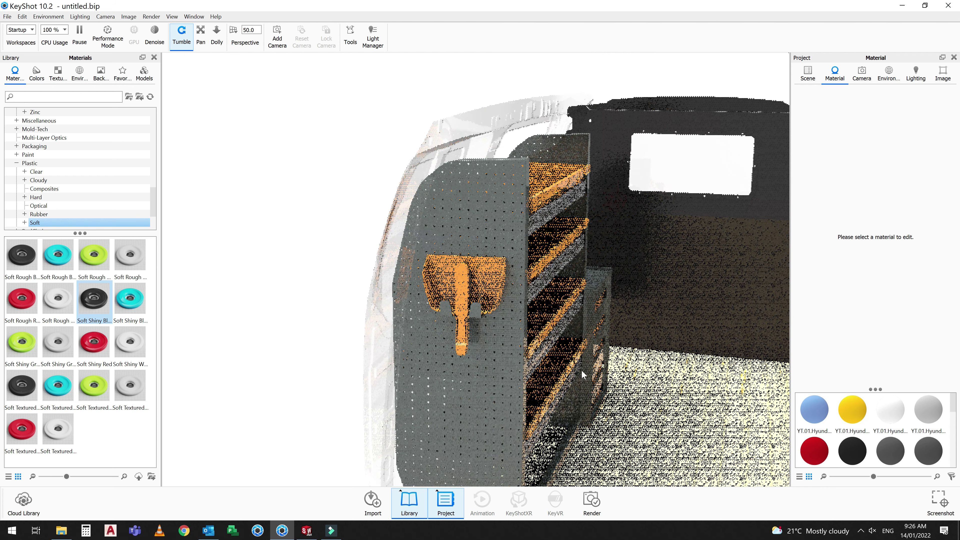
pyautogui.scroll(-3, 466, 301)
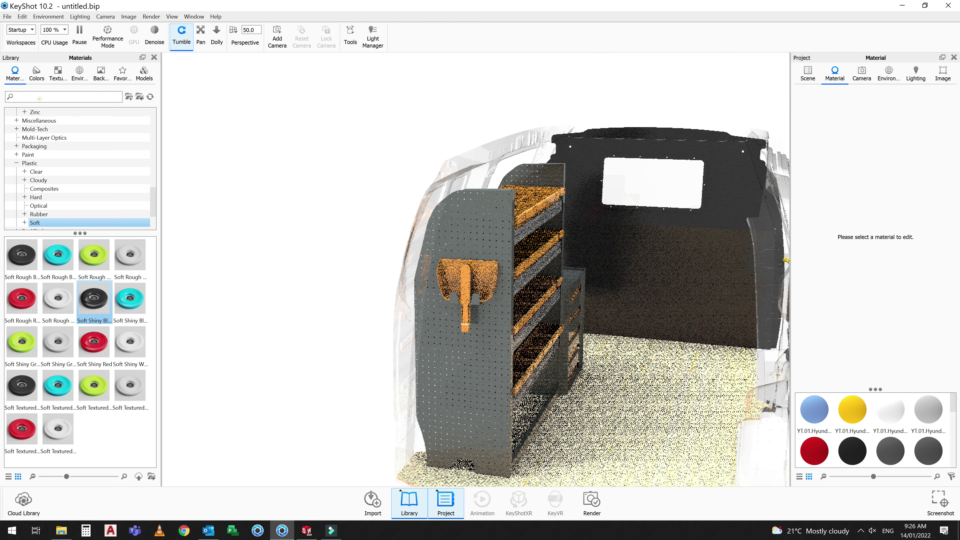
pyautogui.click(39, 98)
# Cover the van floor with Non Slip Ply, found by searching 'ply'.
pyautogui.write('ply')
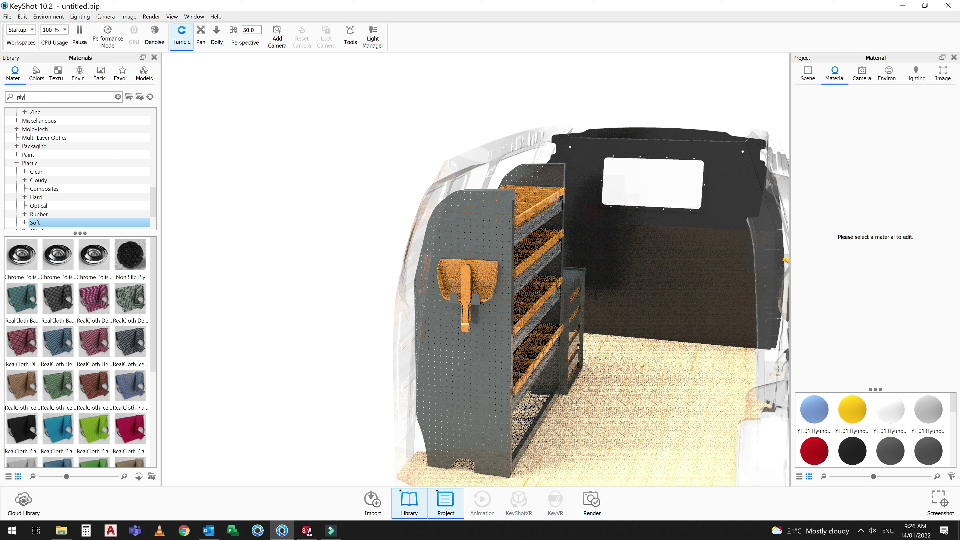
pyautogui.moveTo(131, 257)
pyautogui.mouseDown()
pyautogui.moveTo(621, 392)
pyautogui.moveTo(647, 357)
pyautogui.moveTo(731, 357)
pyautogui.mouseUp()
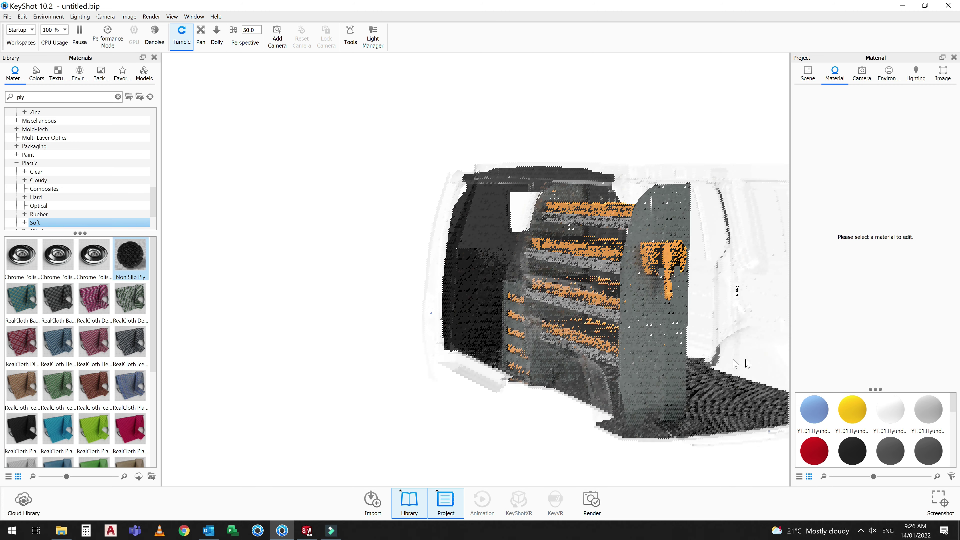
pyautogui.moveTo(629, 365); pyautogui.dragTo(522, 381)
pyautogui.moveTo(446, 349)
pyautogui.mouseDown()
pyautogui.moveTo(538, 352)
pyautogui.moveTo(454, 369)
pyautogui.moveTo(455, 382)
pyautogui.moveTo(455, 368)
pyautogui.mouseUp()
# Apply Matte Grey, found by searching 'grey', to the bulkhead wall.
pyautogui.moveTo(58, 100); pyautogui.dragTo(7, 93)
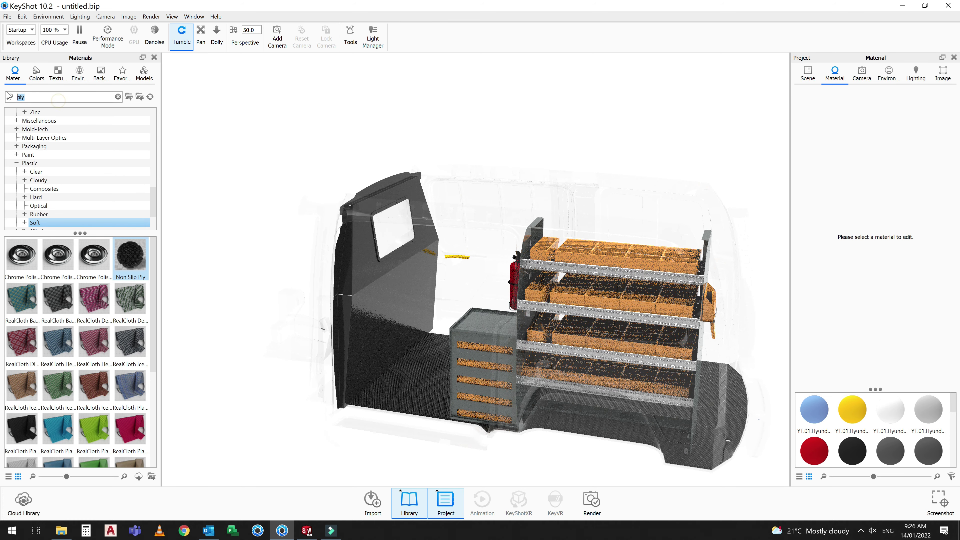
pyautogui.write('grey')
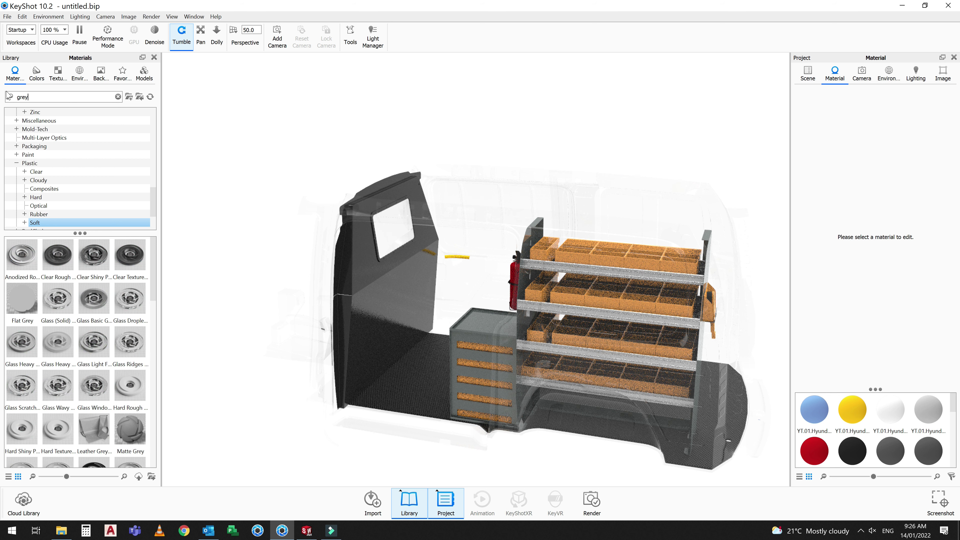
pyautogui.moveTo(130, 429); pyautogui.dragTo(381, 358)
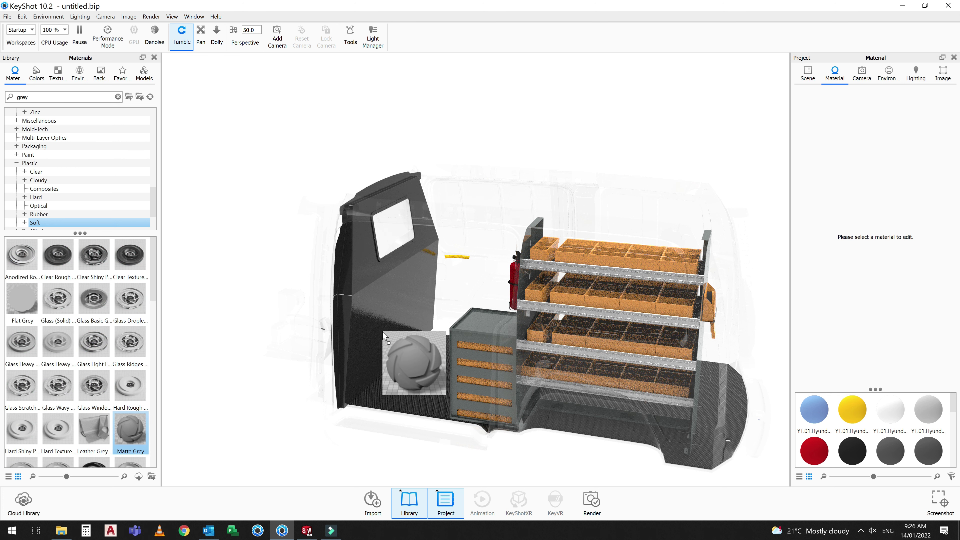
pyautogui.moveTo(588, 424)
pyautogui.mouseDown()
pyautogui.moveTo(250, 406)
pyautogui.moveTo(429, 400)
pyautogui.moveTo(472, 360)
pyautogui.moveTo(500, 408)
pyautogui.moveTo(454, 381)
pyautogui.mouseUp()
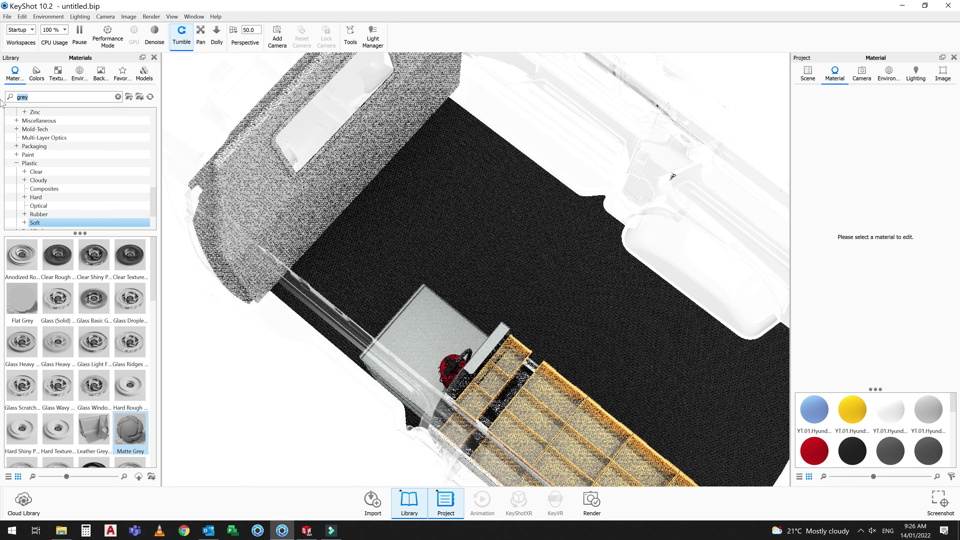
# Apply Non Slip Ply to another surface and view the fire extinguisher up close.
pyautogui.write('ply')
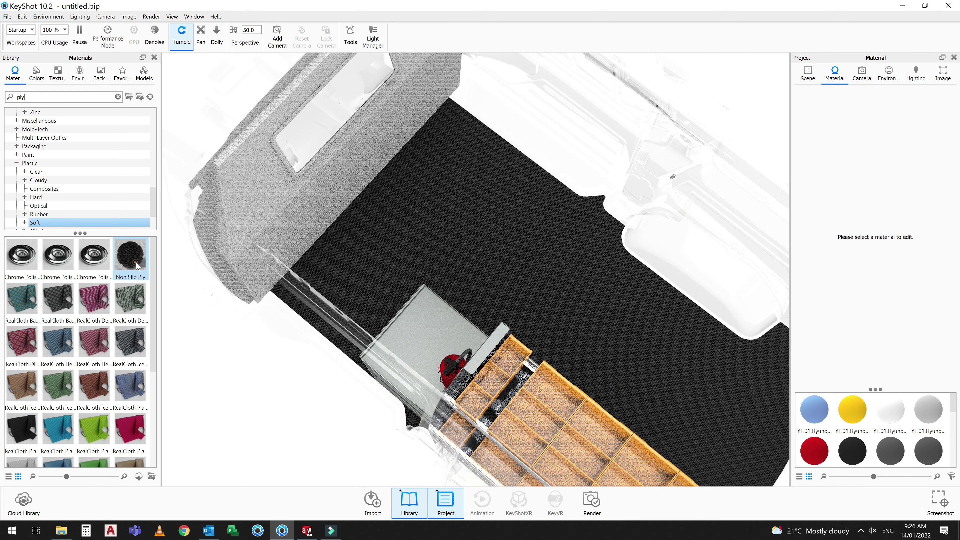
pyautogui.moveTo(137, 266); pyautogui.dragTo(516, 383)
pyautogui.moveTo(426, 375)
pyautogui.mouseDown()
pyautogui.moveTo(638, 166)
pyautogui.moveTo(261, 265)
pyautogui.mouseUp()
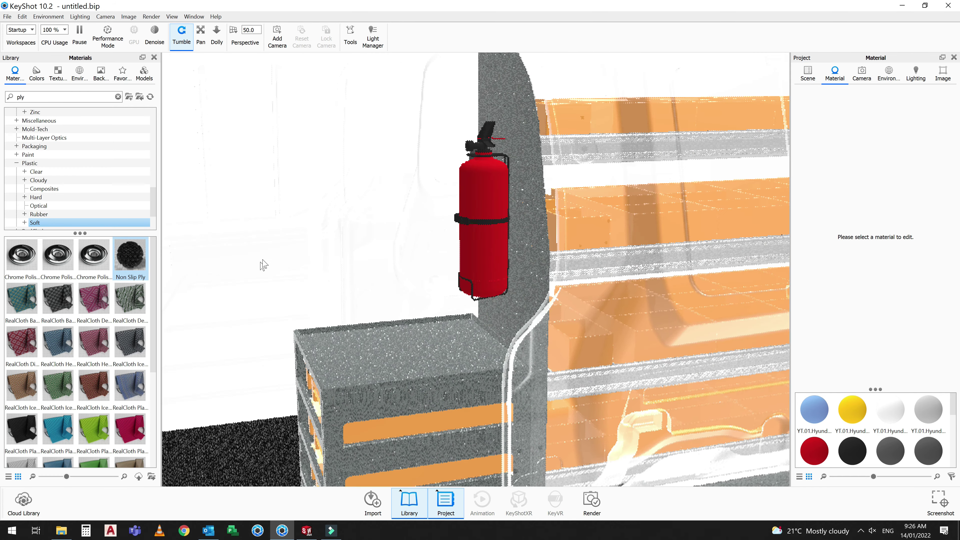
pyautogui.scroll(-2, 53, 198)
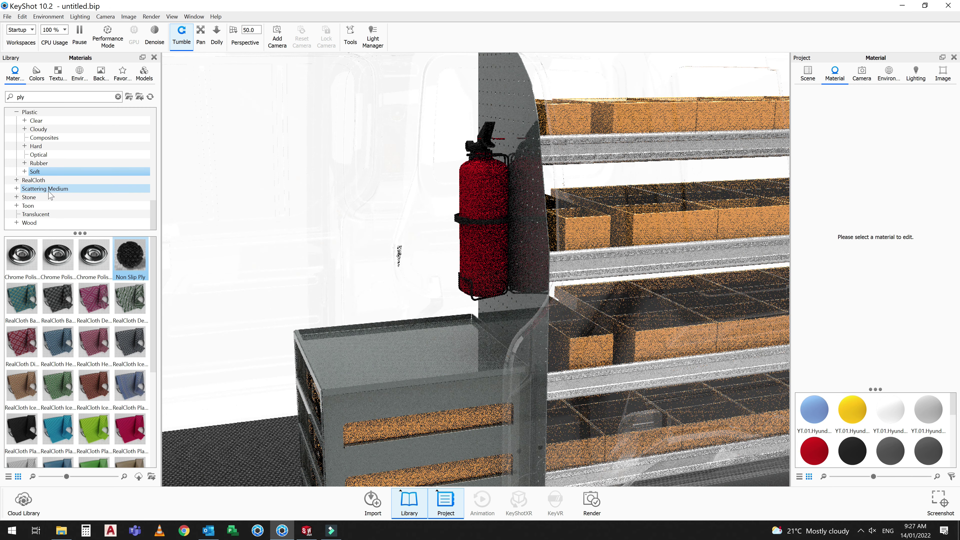
# Paint the fire extinguisher gloss red using a 'gloss' library search.
pyautogui.write('gloss')
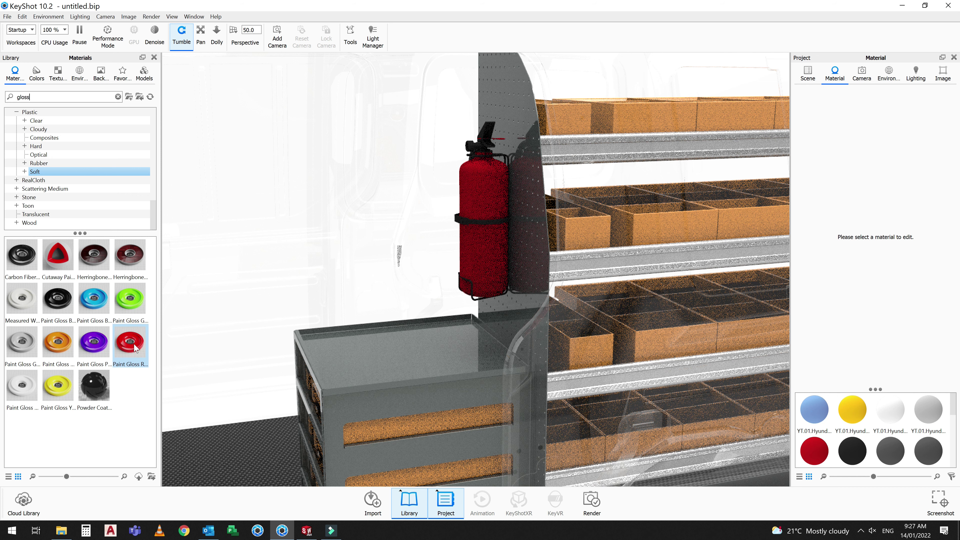
pyautogui.moveTo(133, 343); pyautogui.dragTo(491, 261)
pyautogui.scroll(3, 20, 178)
pyautogui.scroll(5, 21, 177)
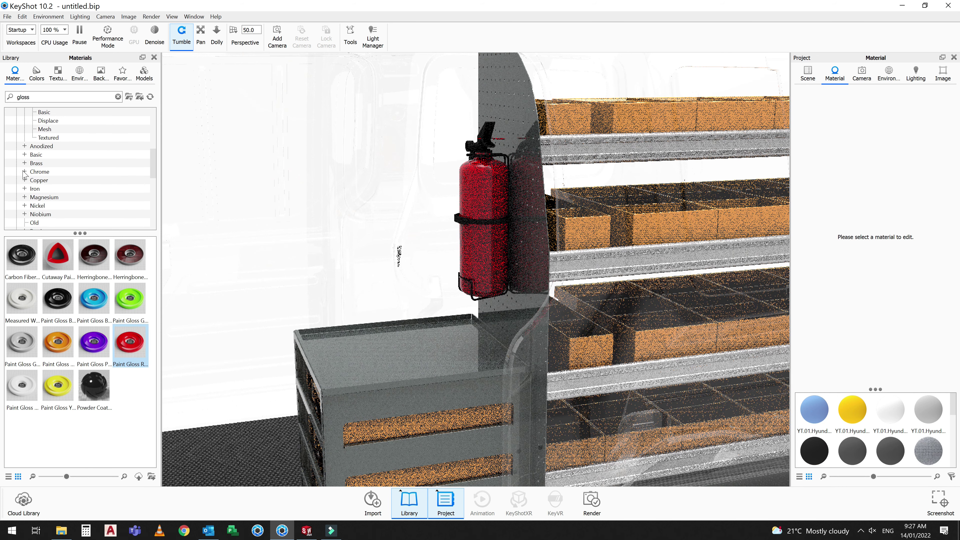
pyautogui.scroll(-1, 27, 196)
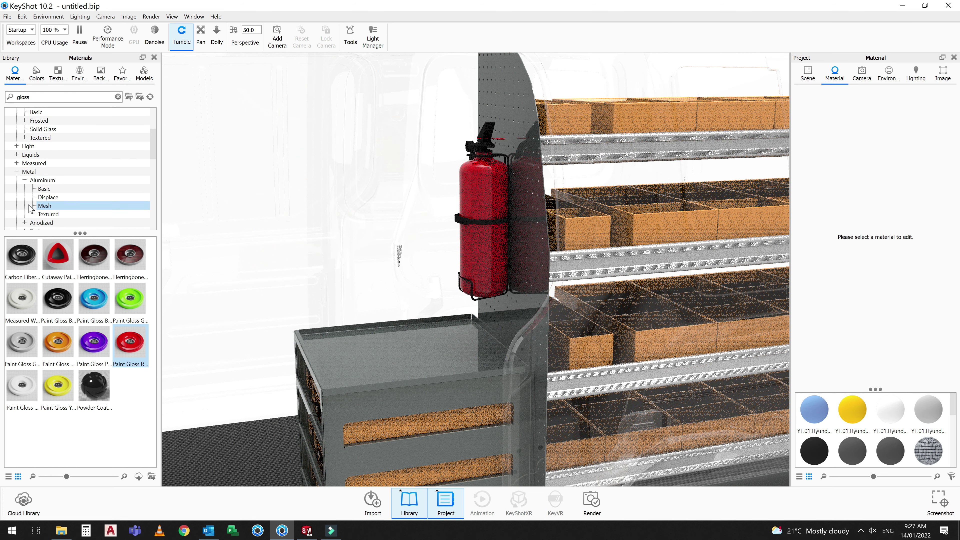
pyautogui.scroll(-2, 30, 210)
pyautogui.scroll(-1, 34, 191)
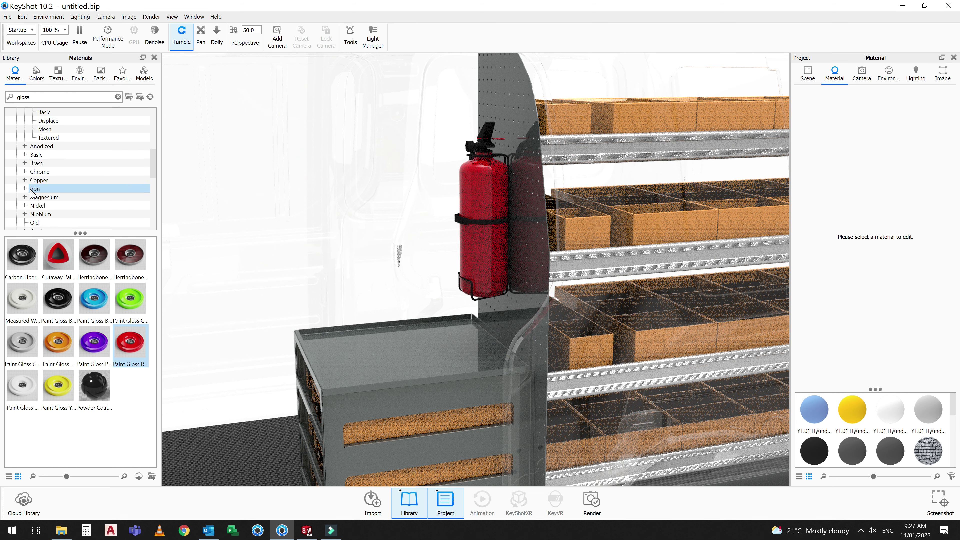
pyautogui.scroll(-2, 33, 212)
# Apply a rough Basic steel material to the van's inner panel.
pyautogui.click(41, 207)
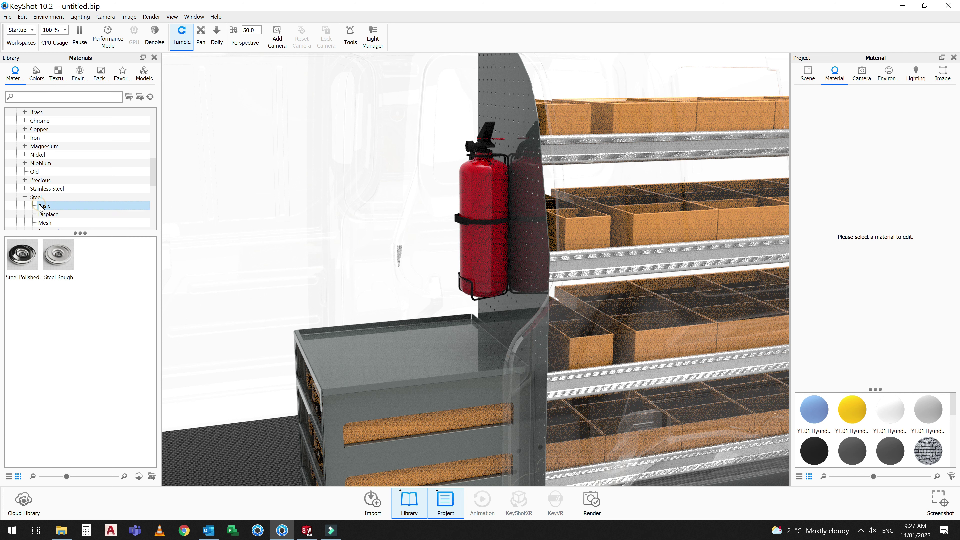
pyautogui.moveTo(58, 255)
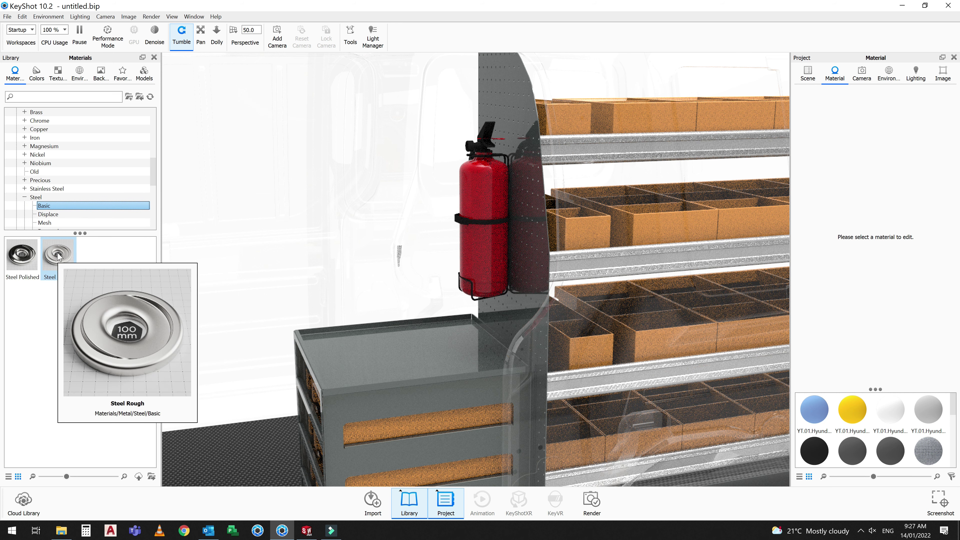
pyautogui.moveTo(59, 257); pyautogui.dragTo(459, 224)
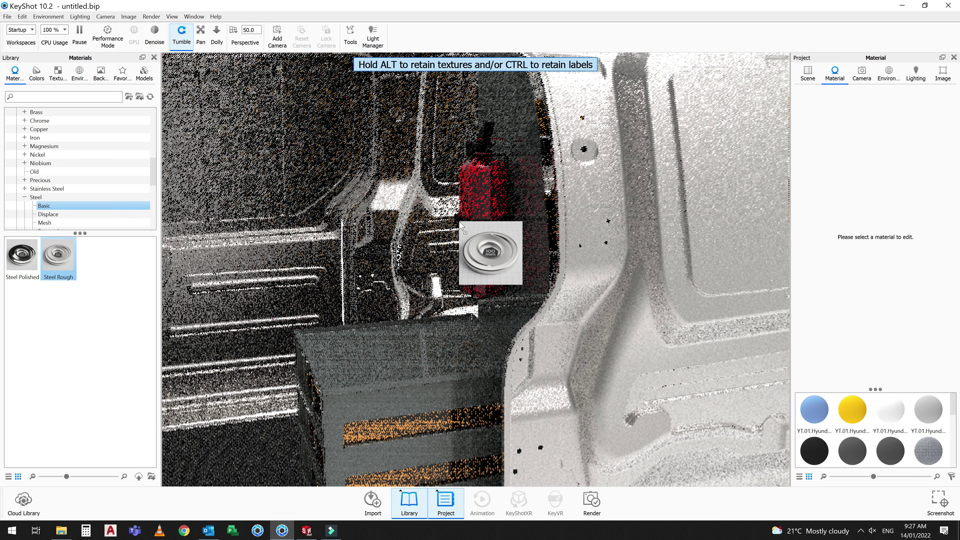
pyautogui.scroll(-2, 496, 356)
pyautogui.scroll(-5, 496, 356)
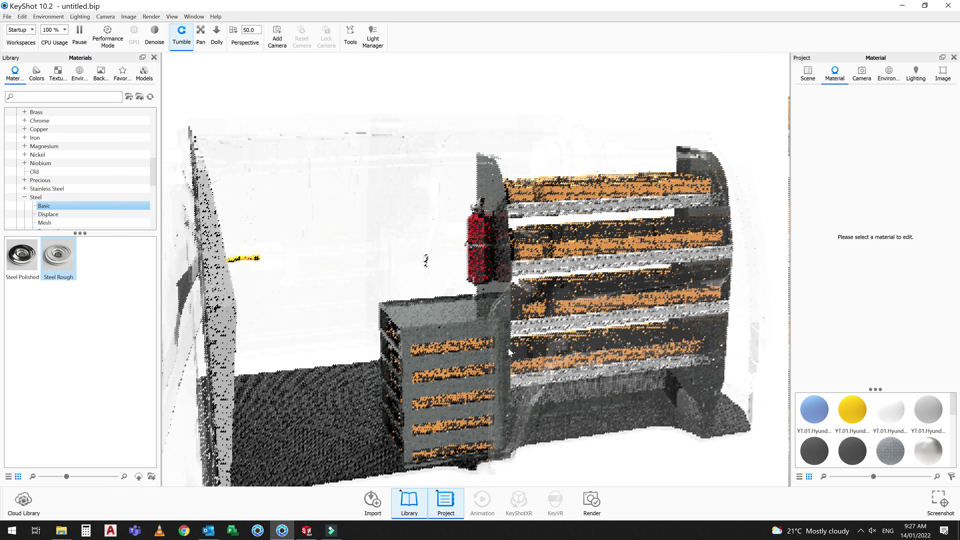
pyautogui.moveTo(497, 356); pyautogui.dragTo(349, 284)
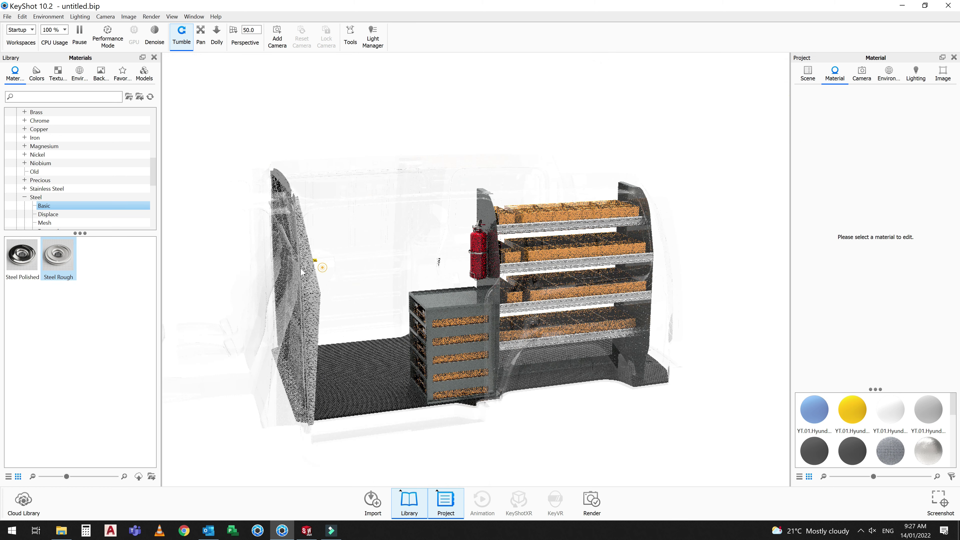
pyautogui.scroll(3, 306, 261)
pyautogui.scroll(3, 306, 261)
pyautogui.scroll(2, 381, 299)
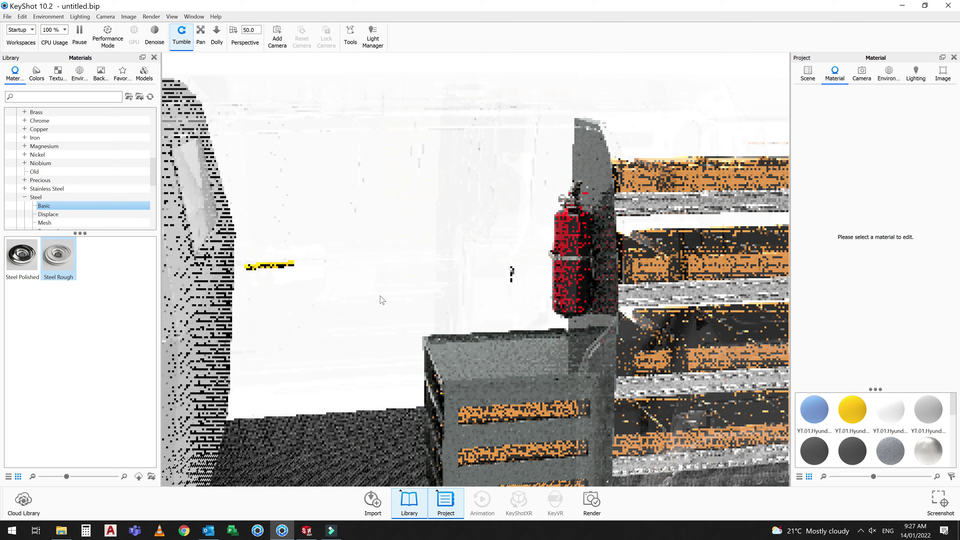
# Copy a part's material and paste it onto the yellow piece and the small dark tag.
pyautogui.rightClick(282, 248)
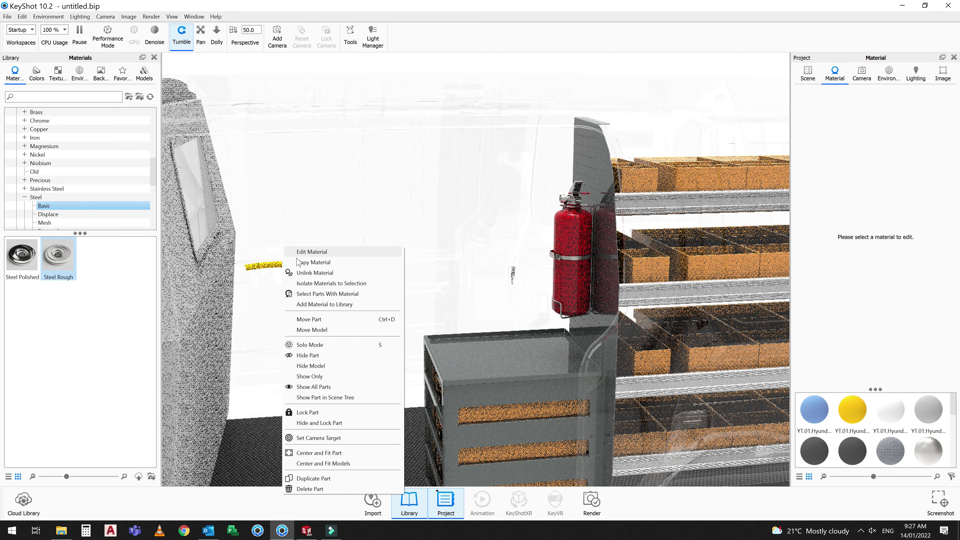
pyautogui.click(297, 258)
pyautogui.rightClick(274, 268)
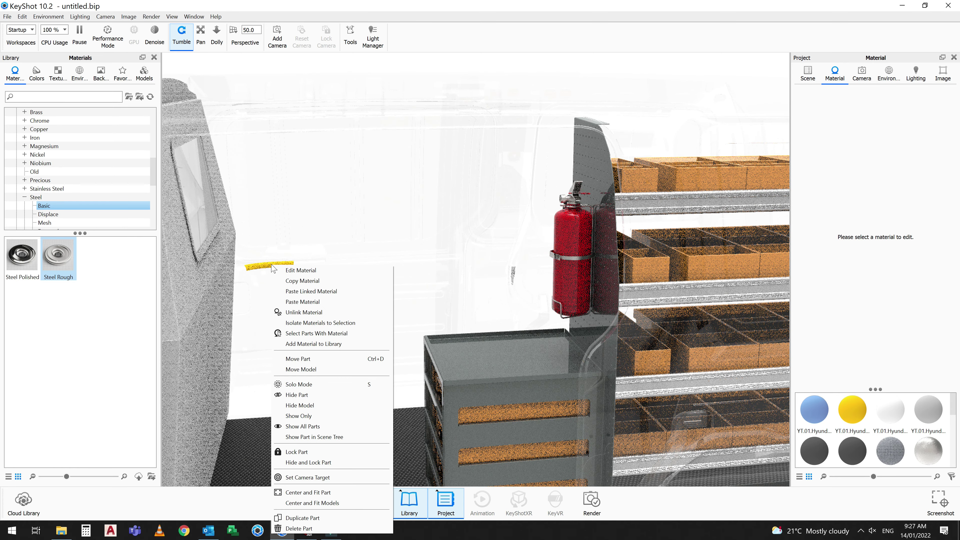
pyautogui.click(294, 301)
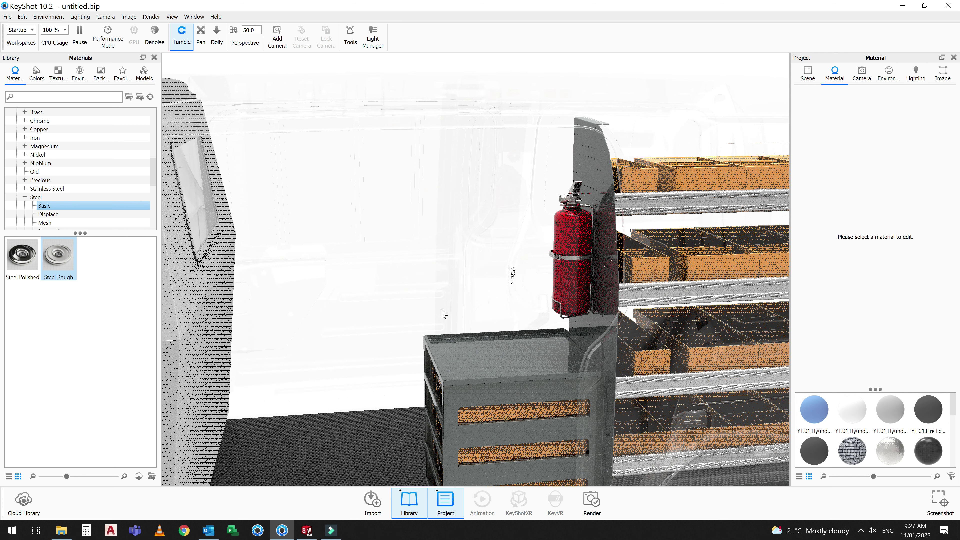
pyautogui.rightClick(518, 282)
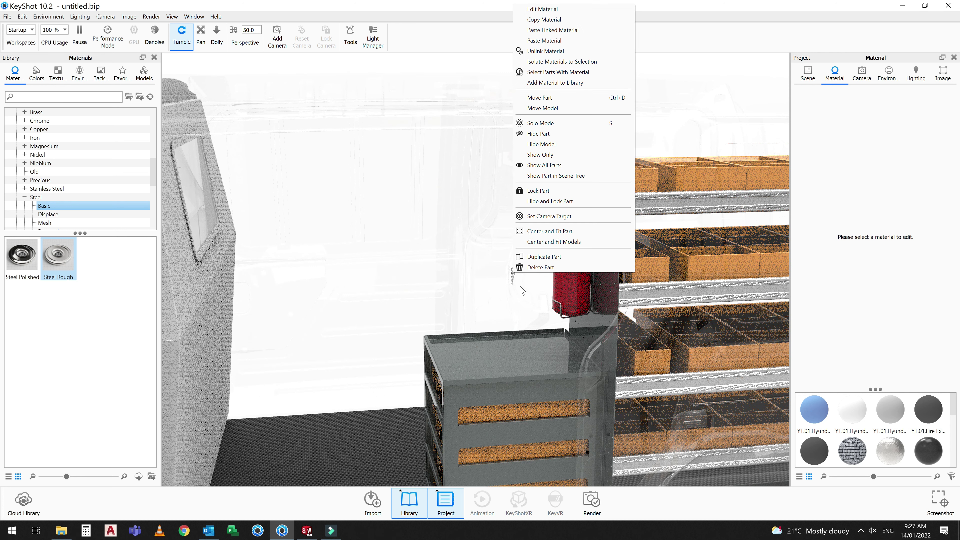
pyautogui.click(551, 41)
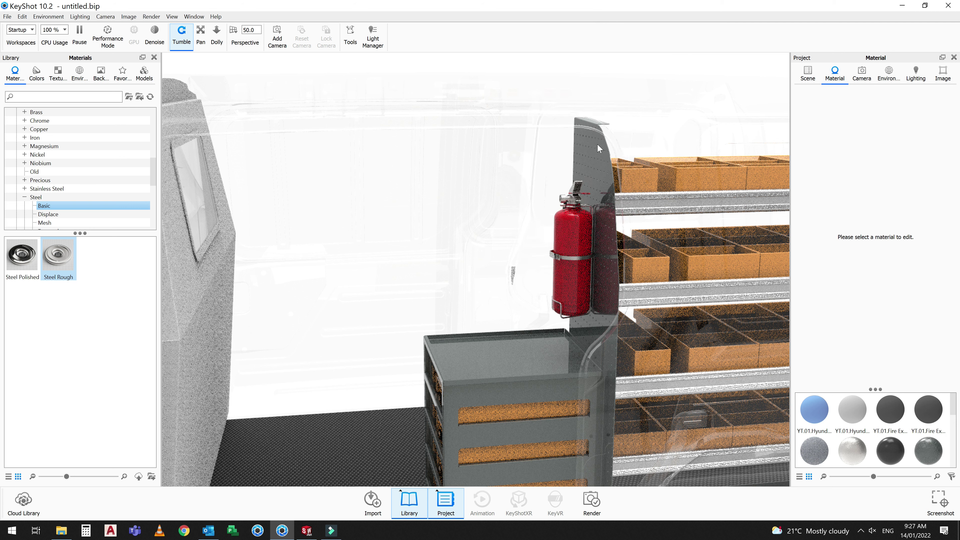
pyautogui.scroll(-5, 454, 302)
pyautogui.moveTo(454, 302)
pyautogui.mouseDown()
pyautogui.moveTo(545, 281)
pyautogui.moveTo(319, 306)
pyautogui.moveTo(381, 308)
pyautogui.mouseUp()
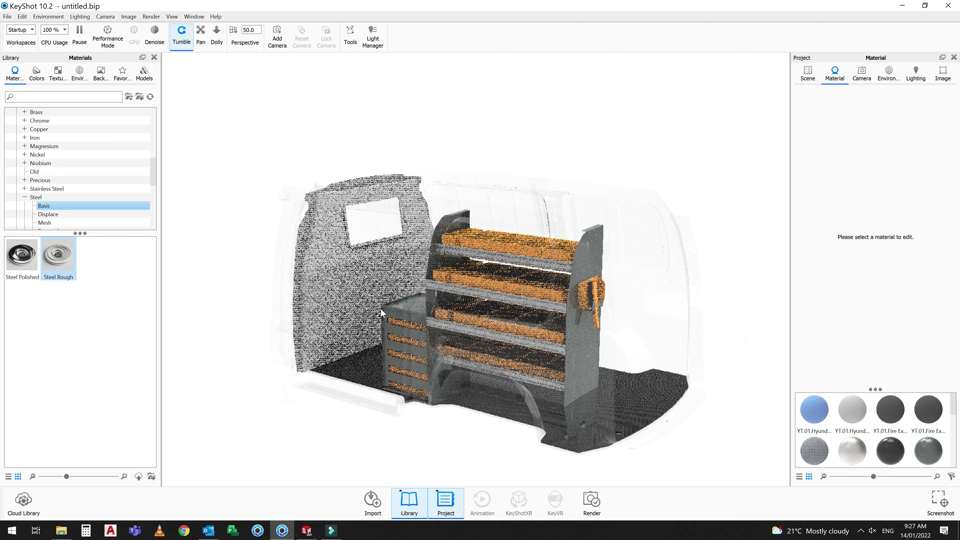
# Drag the fourth Toon > Outline material onto the van body and review the scene.
pyautogui.scroll(-5, 38, 211)
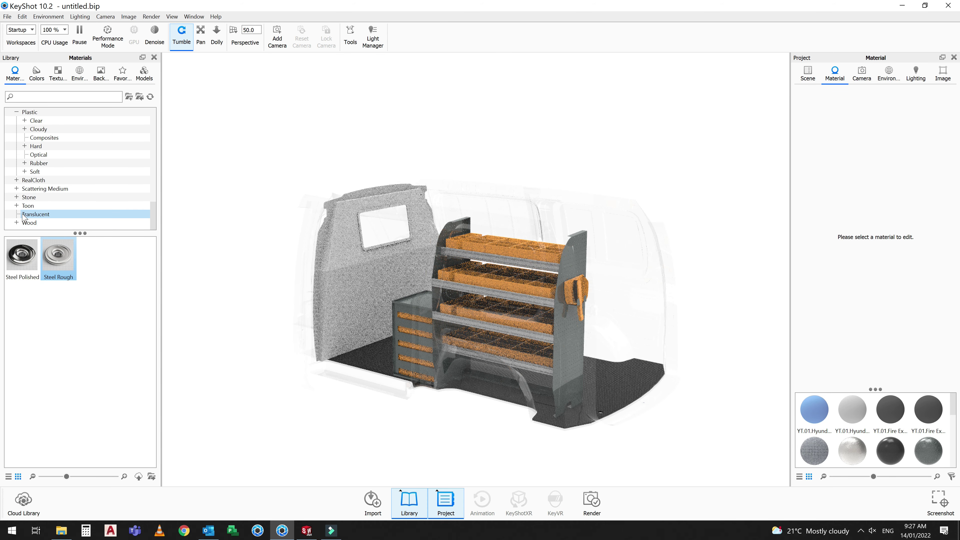
pyautogui.click(27, 214)
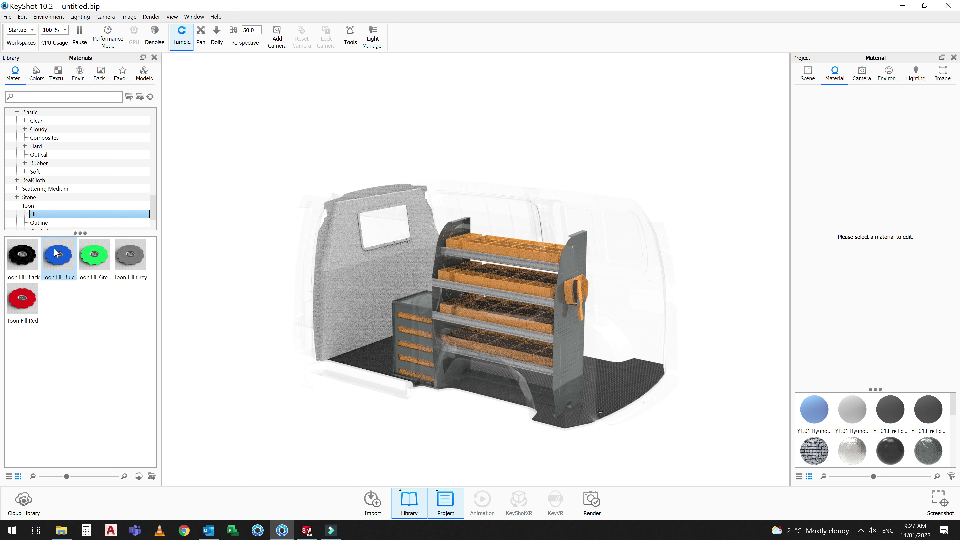
pyautogui.click(37, 225)
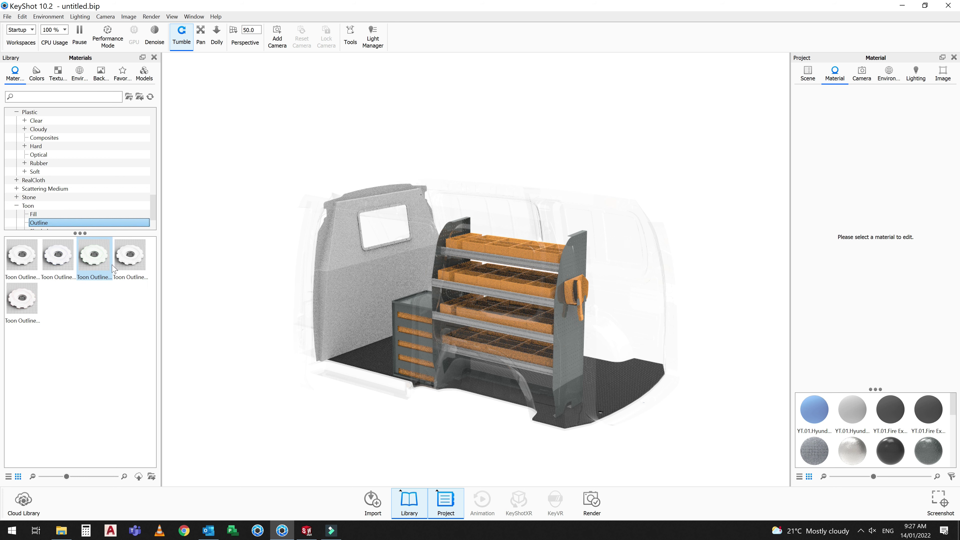
pyautogui.moveTo(115, 267); pyautogui.dragTo(376, 387)
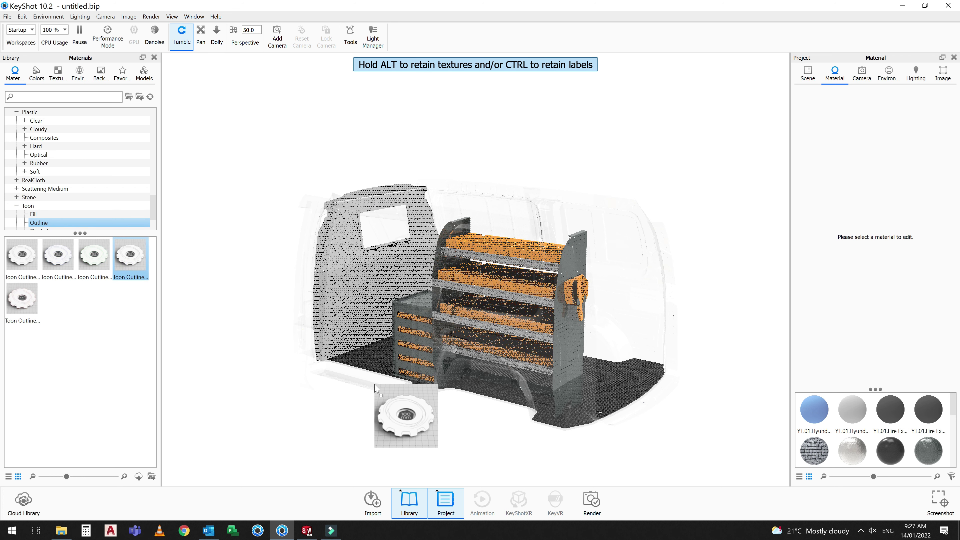
pyautogui.moveTo(376, 388); pyautogui.dragTo(377, 389)
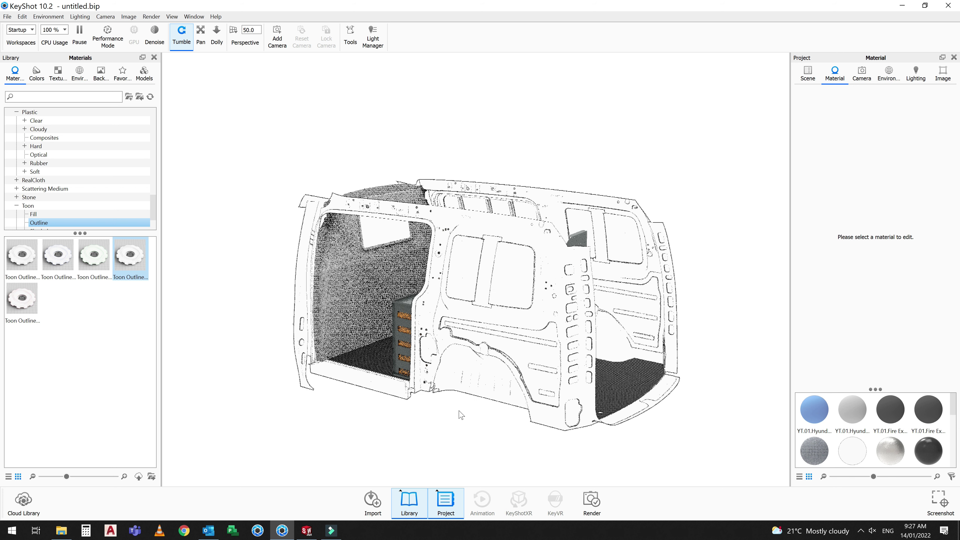
pyautogui.moveTo(461, 415)
pyautogui.mouseDown()
pyautogui.moveTo(167, 408)
pyautogui.moveTo(409, 407)
pyautogui.mouseUp()
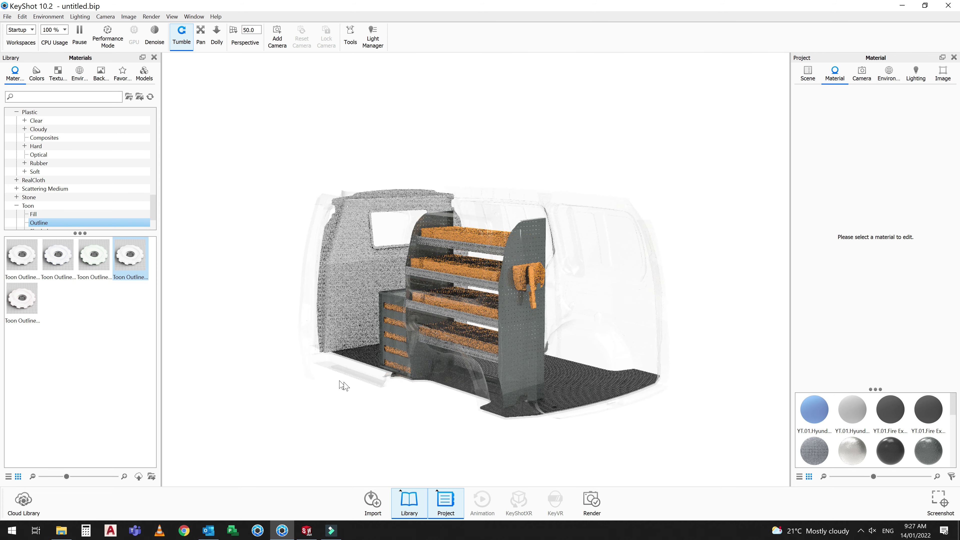
pyautogui.moveTo(343, 385)
pyautogui.mouseDown()
pyautogui.moveTo(304, 386)
pyautogui.moveTo(386, 382)
pyautogui.moveTo(407, 355)
pyautogui.moveTo(418, 357)
pyautogui.moveTo(399, 348)
pyautogui.moveTo(400, 366)
pyautogui.mouseUp()
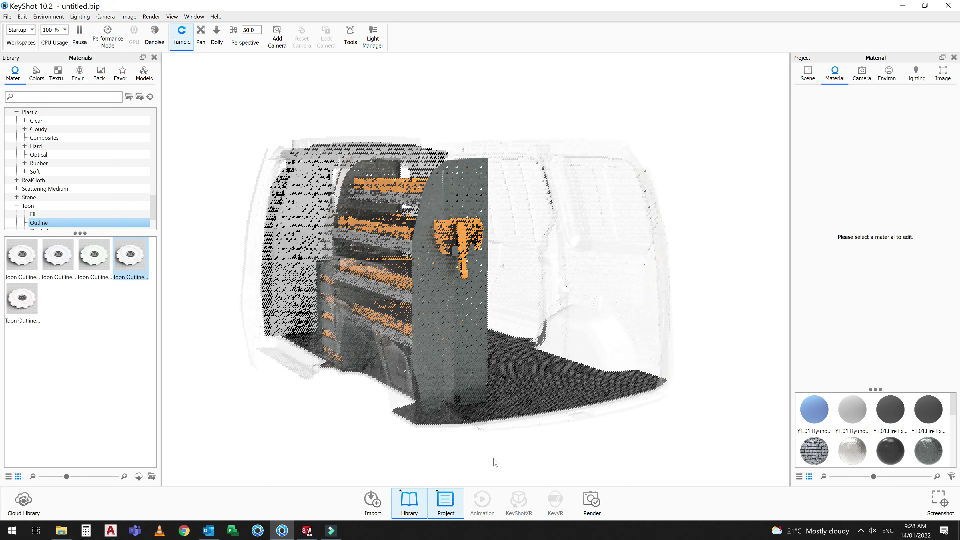
# Render the still image at the 1600 x 1106 resolution preset.
pyautogui.click(598, 510)
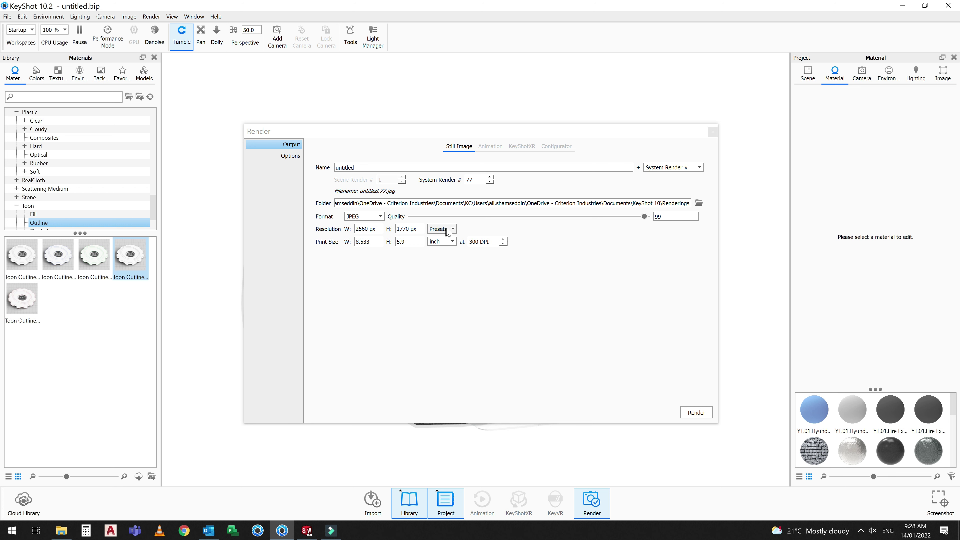
pyautogui.click(449, 231)
pyautogui.click(447, 276)
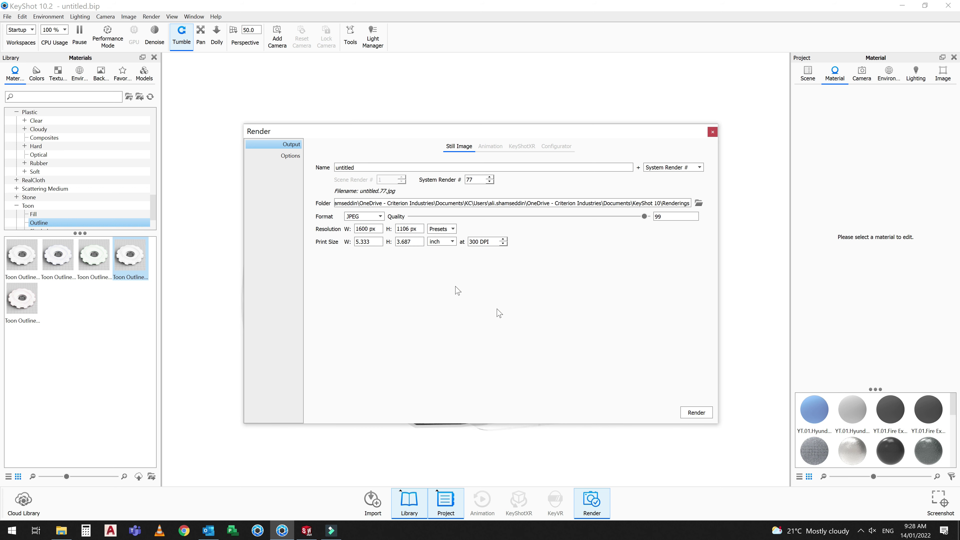
pyautogui.click(682, 414)
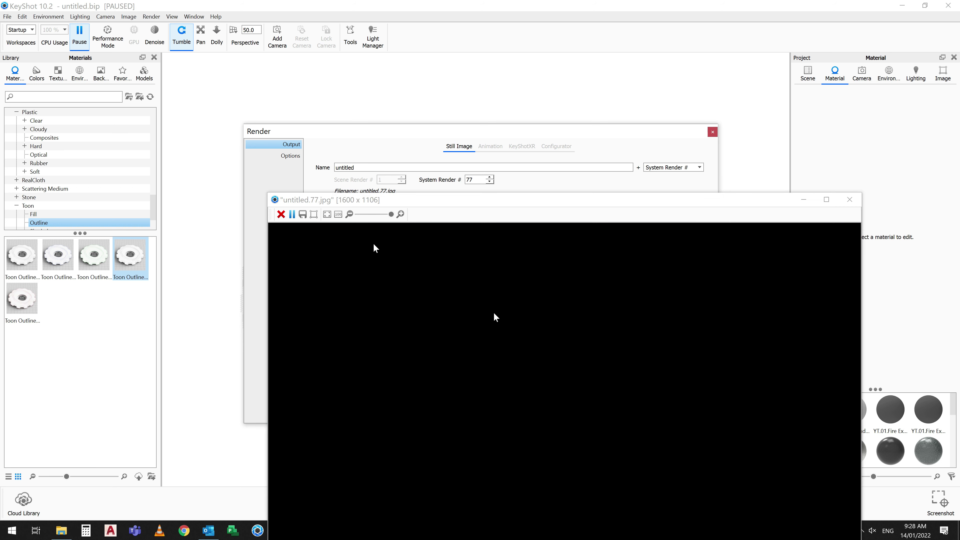
pyautogui.moveTo(367, 204); pyautogui.dragTo(282, 66)
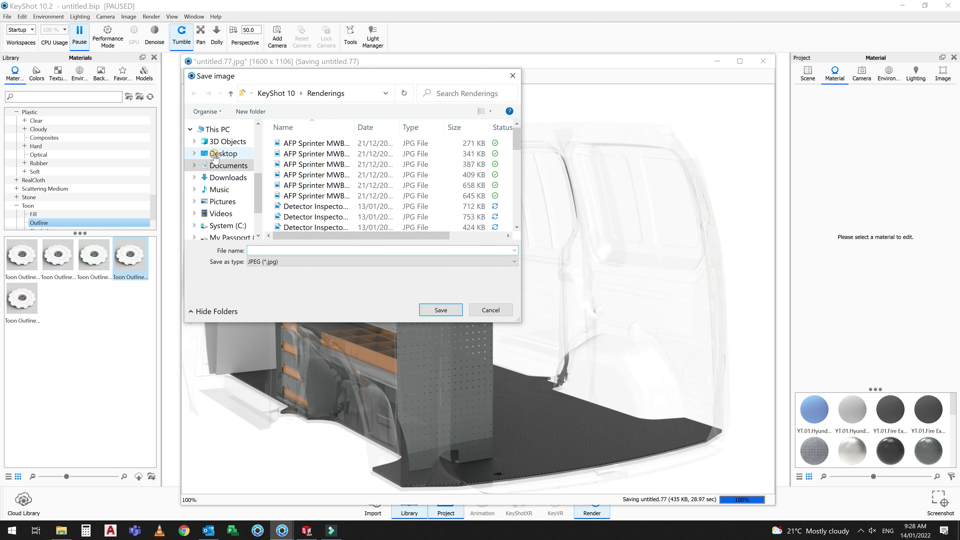
# Save the rendered image to the Desktop as untitled.77.jpg.
pyautogui.click(215, 155)
pyautogui.click(276, 249)
pyautogui.write('1')
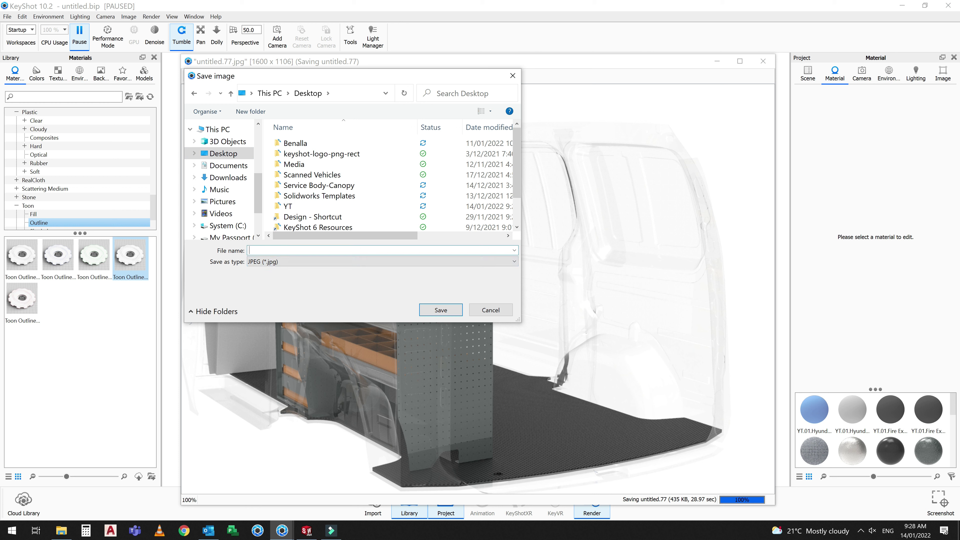
pyautogui.click(433, 312)
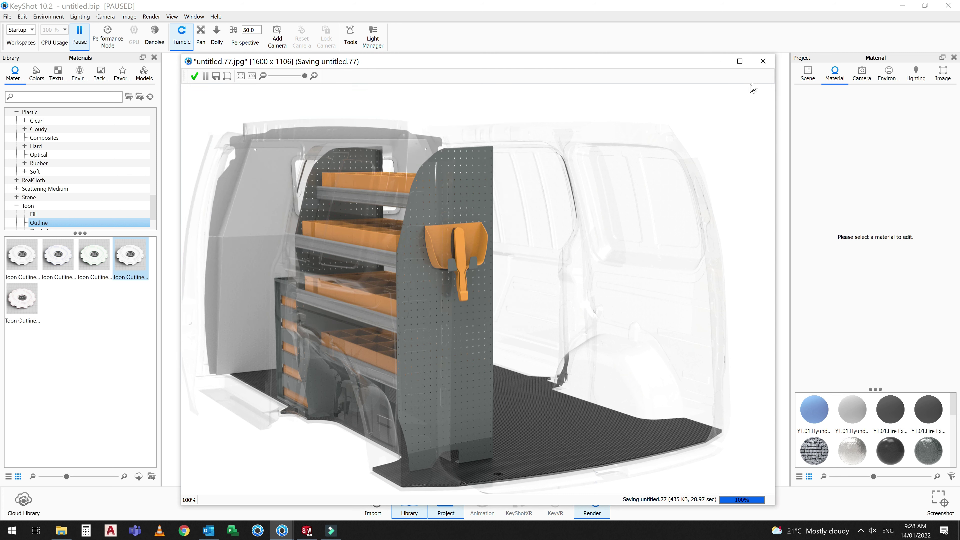
pyautogui.click(761, 63)
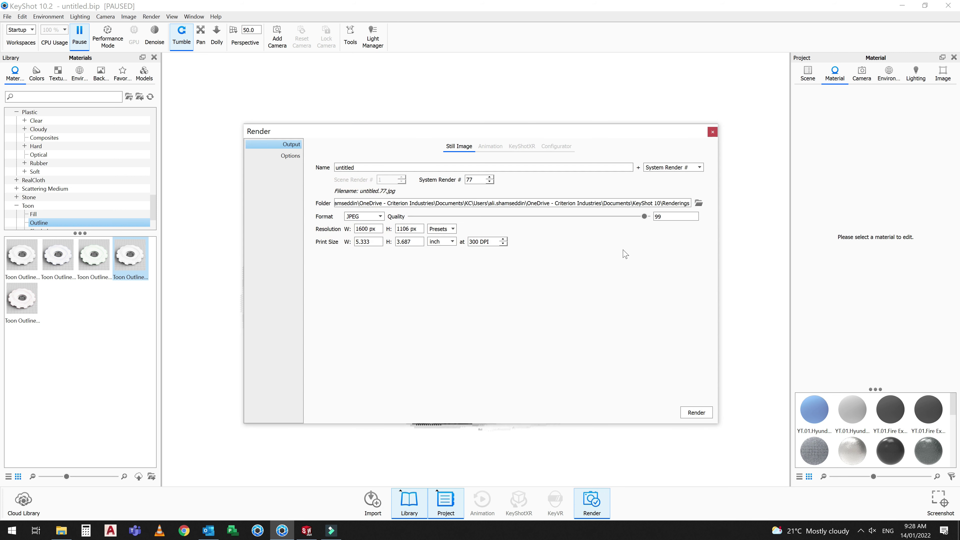
# Search the library for 'gra' and apply Graphite to the partition wall behind the seats.
pyautogui.click(713, 132)
pyautogui.moveTo(564, 310); pyautogui.dragTo(417, 298)
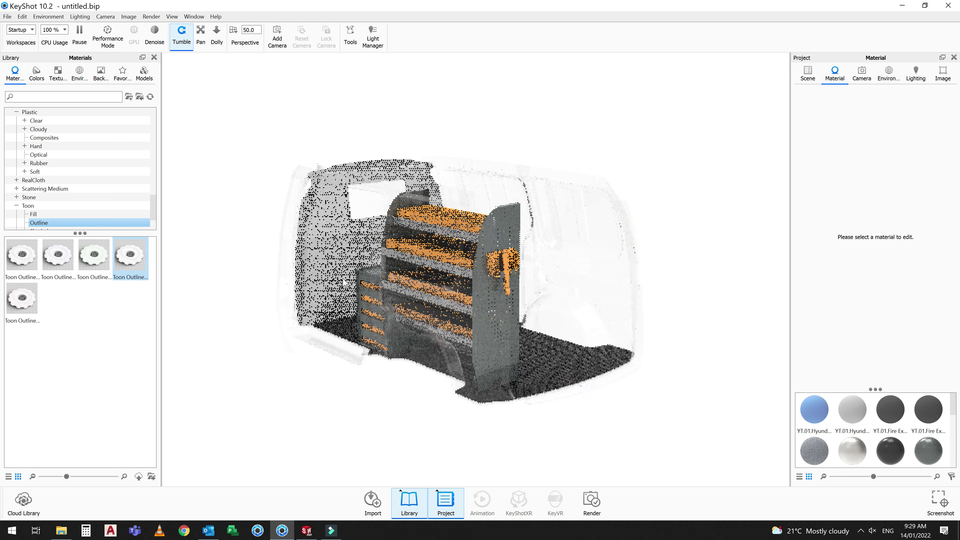
pyautogui.moveTo(416, 293); pyautogui.dragTo(492, 297)
pyautogui.click(66, 97)
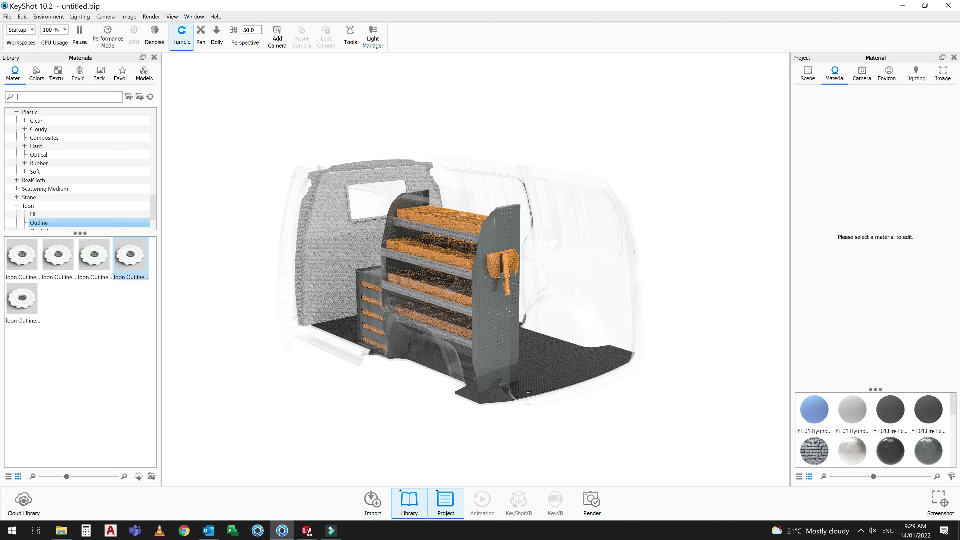
pyautogui.write('gra')
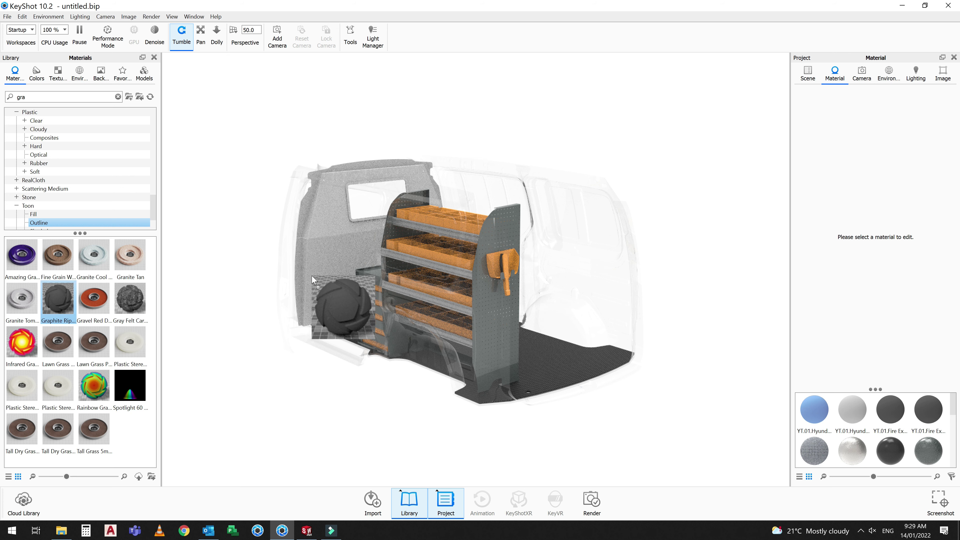
pyautogui.moveTo(57, 310); pyautogui.dragTo(312, 275)
# Orbit the van to inspect the Graphite wall and shelving from side and rear angles.
pyautogui.moveTo(293, 395)
pyautogui.mouseDown()
pyautogui.moveTo(339, 382)
pyautogui.moveTo(225, 371)
pyautogui.moveTo(306, 388)
pyautogui.mouseUp()
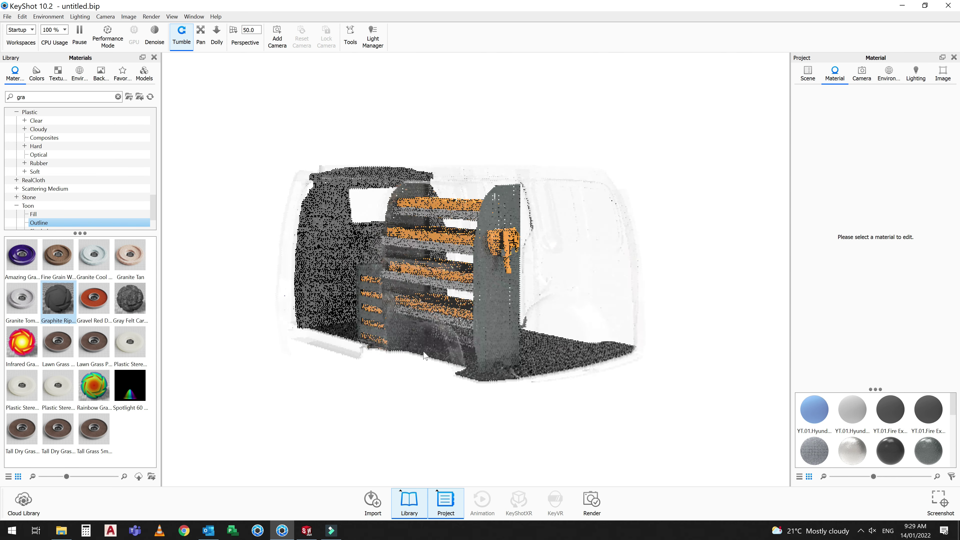
pyautogui.moveTo(490, 358); pyautogui.dragTo(649, 360)
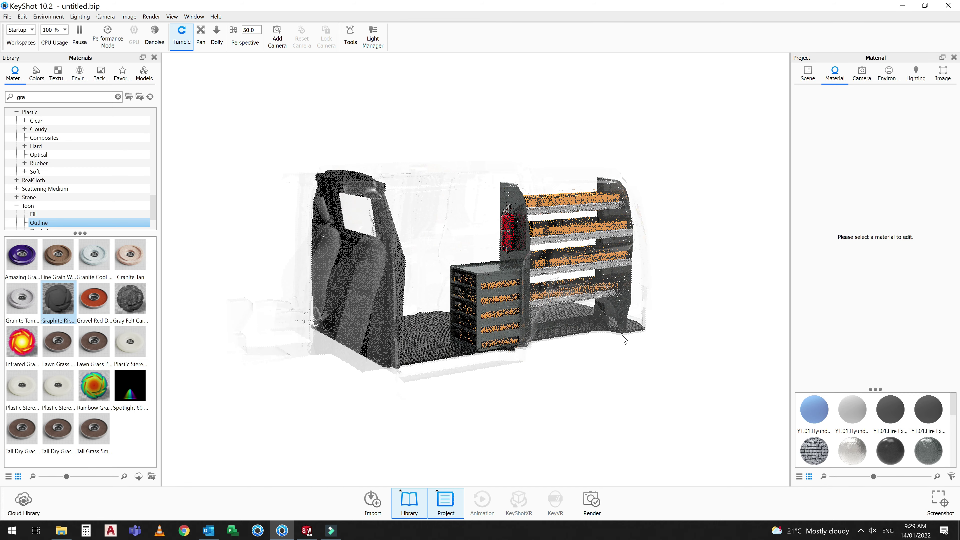
pyautogui.moveTo(512, 369)
pyautogui.mouseDown()
pyautogui.moveTo(525, 356)
pyautogui.moveTo(615, 360)
pyautogui.moveTo(385, 361)
pyautogui.moveTo(538, 351)
pyautogui.moveTo(366, 360)
pyautogui.moveTo(660, 366)
pyautogui.moveTo(386, 366)
pyautogui.mouseUp()
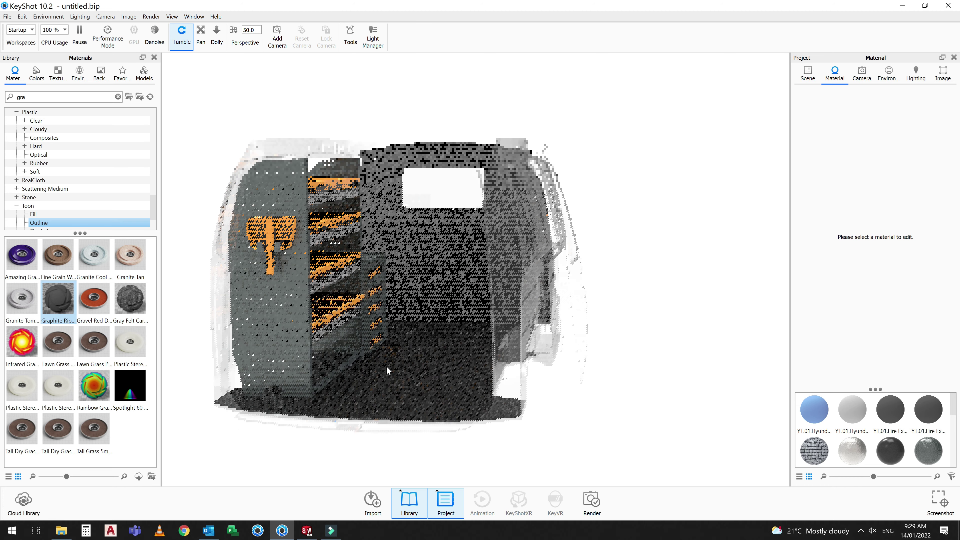
pyautogui.moveTo(282, 364); pyautogui.dragTo(437, 371)
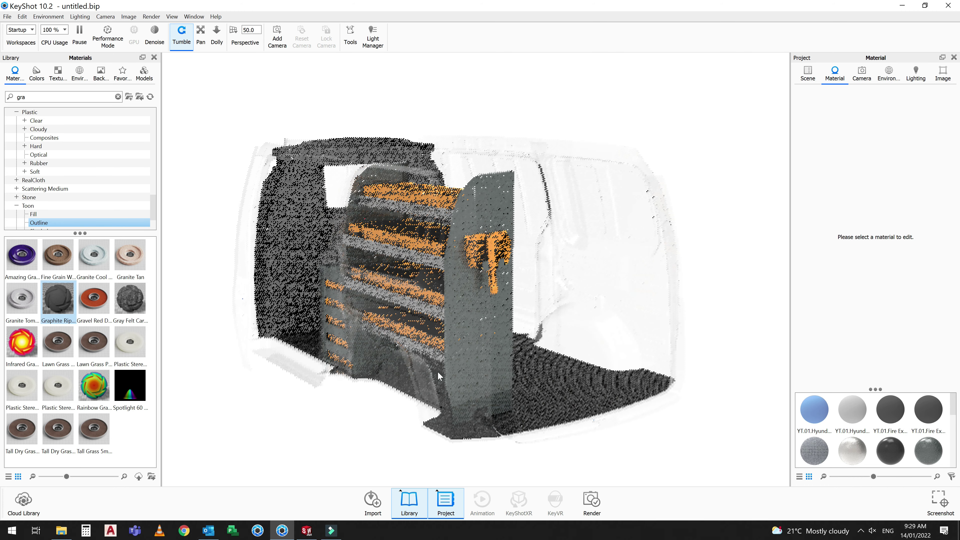